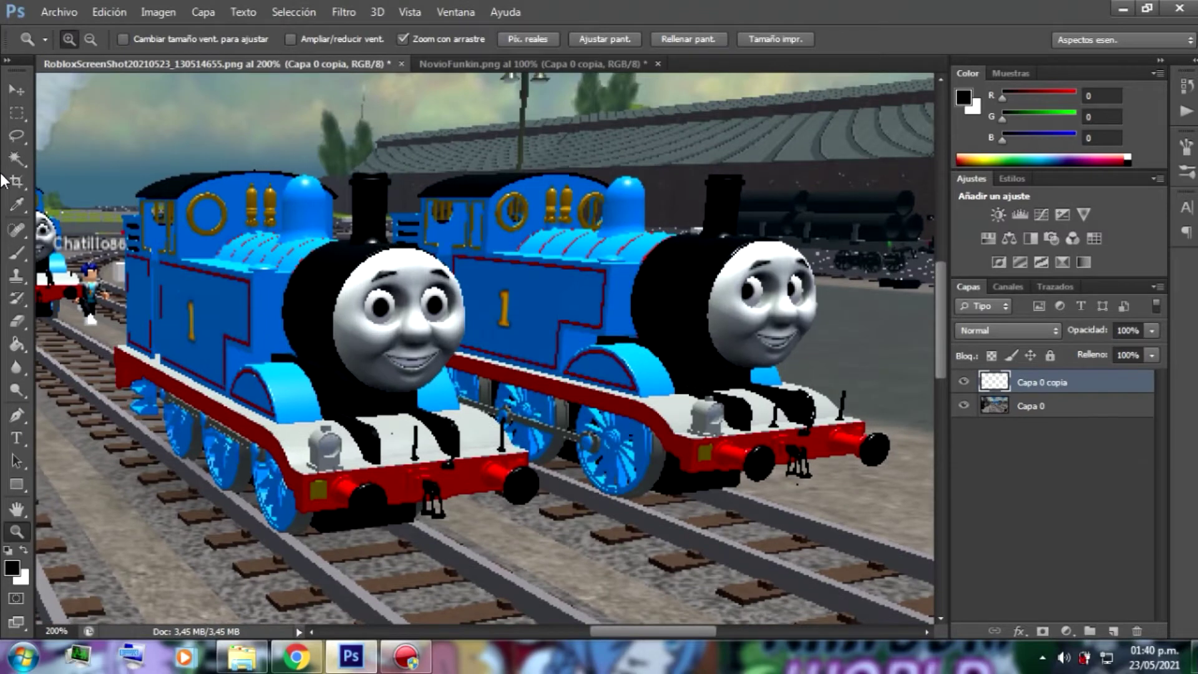
Try to cover the left train's face with brush strokes in greys sampled from the face
click(16, 204)
click(417, 342)
click(17, 252)
mouse_move(387, 340)
mouse_down()
mouse_move(381, 269)
mouse_move(399, 268)
mouse_move(437, 362)
mouse_move(380, 337)
mouse_move(419, 304)
mouse_up()
click(17, 205)
click(352, 305)
click(17, 252)
mouse_move(371, 311)
mouse_down()
mouse_move(405, 316)
mouse_move(444, 292)
mouse_up()
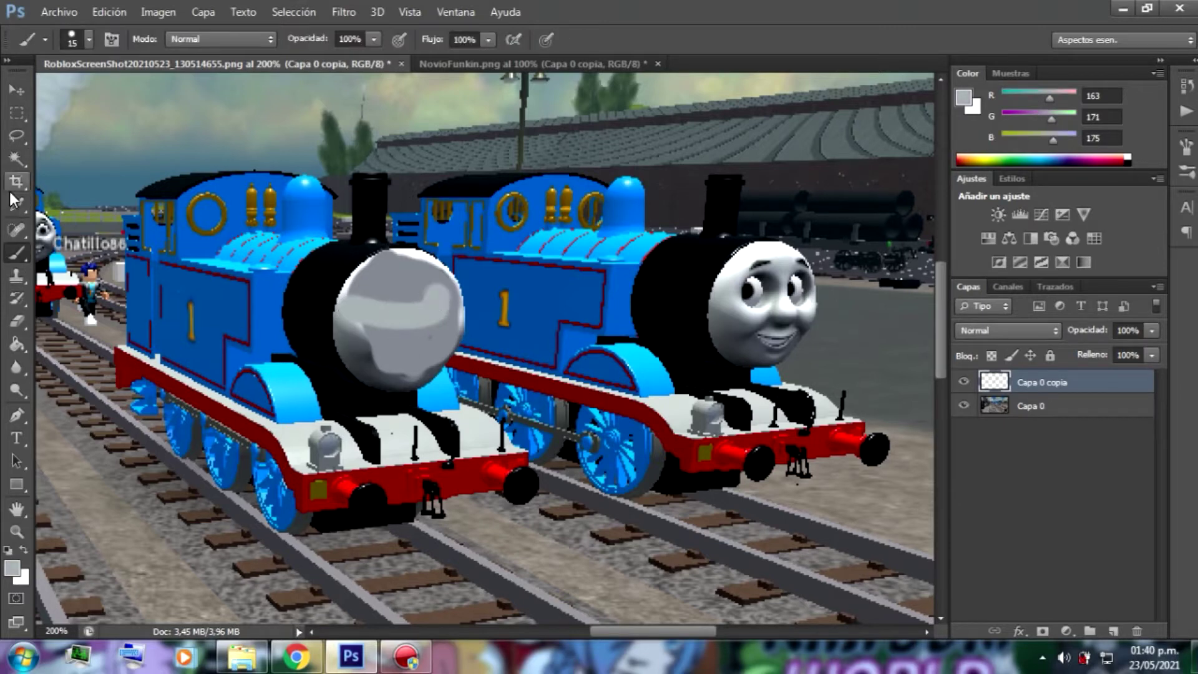
Try to shade the left train's forehead with lighter sampled tones, and delete the painted Capa 0 copia layer
alt+click(401, 237)
drag(382, 276, 378, 266)
mouse_move(447, 292)
mouse_down()
mouse_move(349, 302)
mouse_move(451, 310)
mouse_up()
alt+click(349, 300)
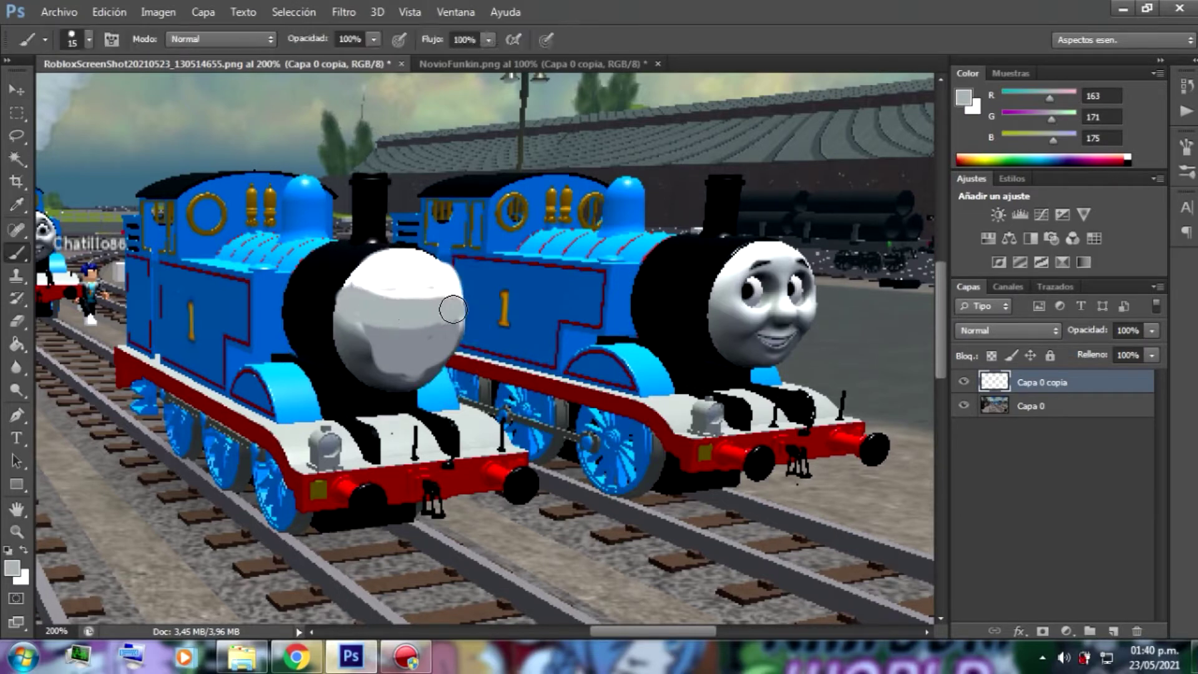
key(Delete)
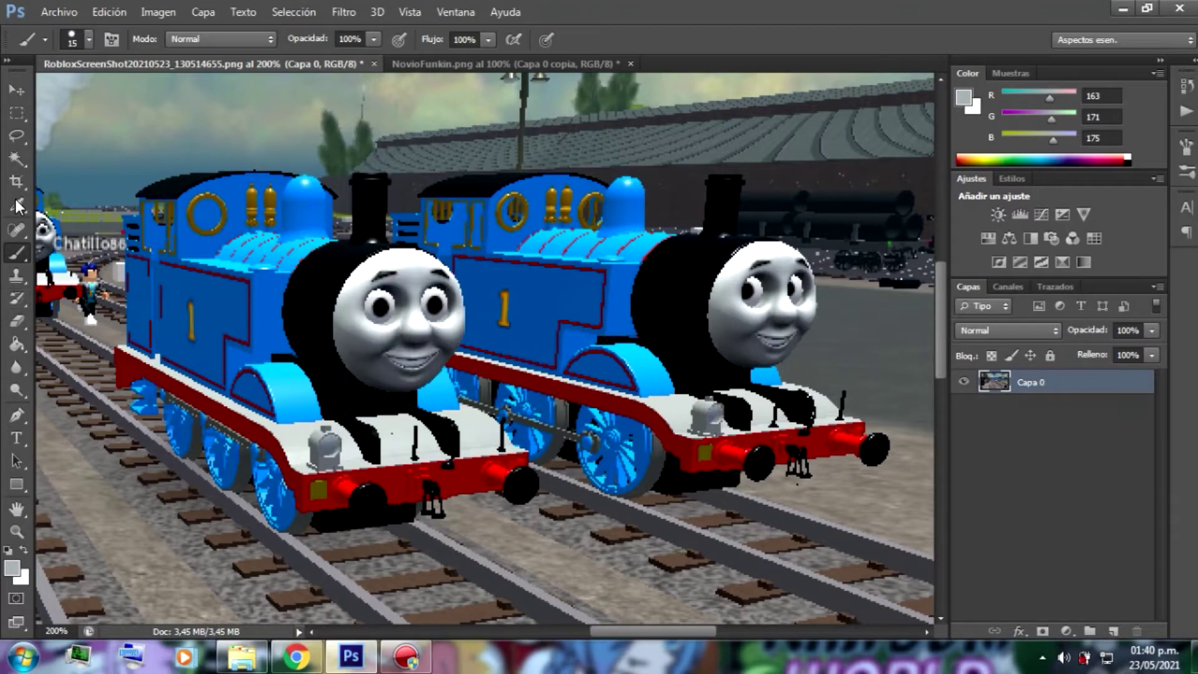
Sample mid-grey (RGB 119, 121, 124) from the left train's face and brush it over one eye on Capa 0
click(16, 203)
click(357, 349)
click(15, 252)
mouse_move(369, 295)
mouse_down()
mouse_move(392, 265)
mouse_move(367, 285)
mouse_move(396, 331)
mouse_move(372, 272)
mouse_up()
click(12, 568)
click(733, 146)
Duplicate Capa 0 as Capa 0 copia and clear the copy's entire contents
right_click(1023, 382)
click(655, 131)
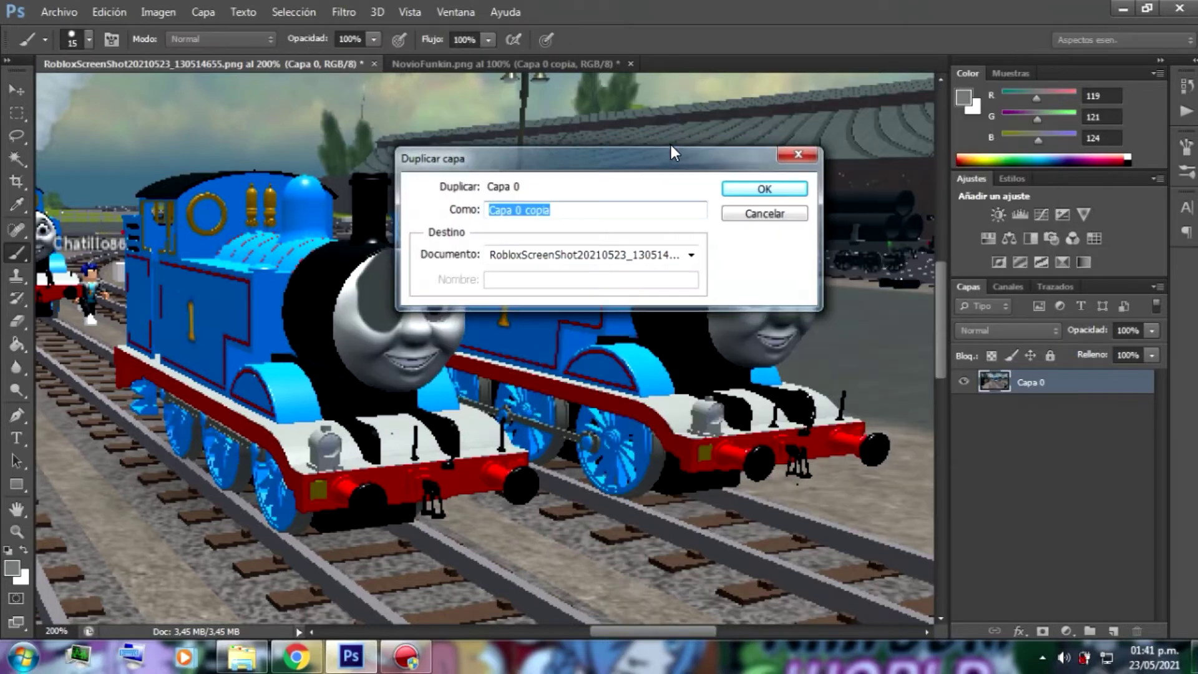
key(Return)
key(ctrl+0)
click(17, 114)
drag(40, 89, 930, 612)
key(Delete)
Paint the left train's whole face mid-grey on Capa 0 copia and trim the overpainted edge with the Eraser
click(19, 532)
double_click(674, 242)
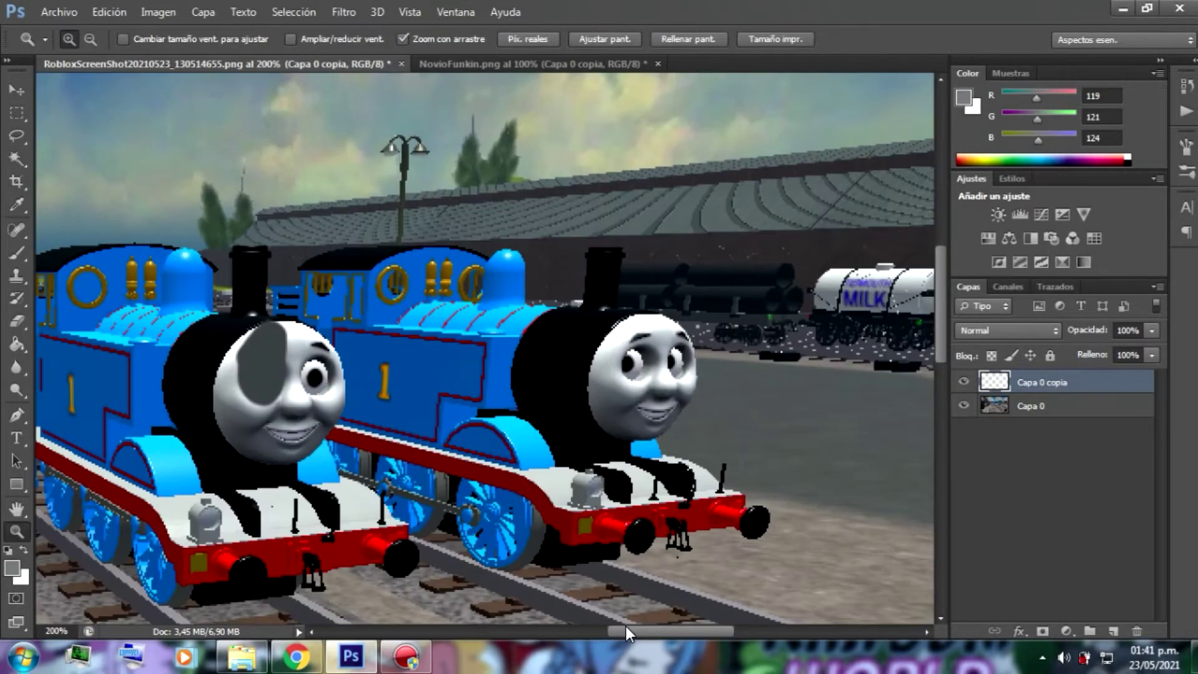
drag(626, 627, 611, 627)
drag(941, 272, 942, 282)
click(17, 253)
mouse_move(378, 302)
mouse_down()
mouse_move(348, 335)
mouse_move(343, 377)
mouse_move(367, 410)
mouse_move(421, 399)
mouse_move(438, 324)
mouse_move(442, 355)
mouse_move(438, 367)
mouse_move(434, 312)
mouse_move(395, 296)
mouse_move(339, 334)
mouse_move(337, 381)
mouse_move(372, 363)
mouse_move(363, 385)
mouse_move(412, 326)
mouse_up()
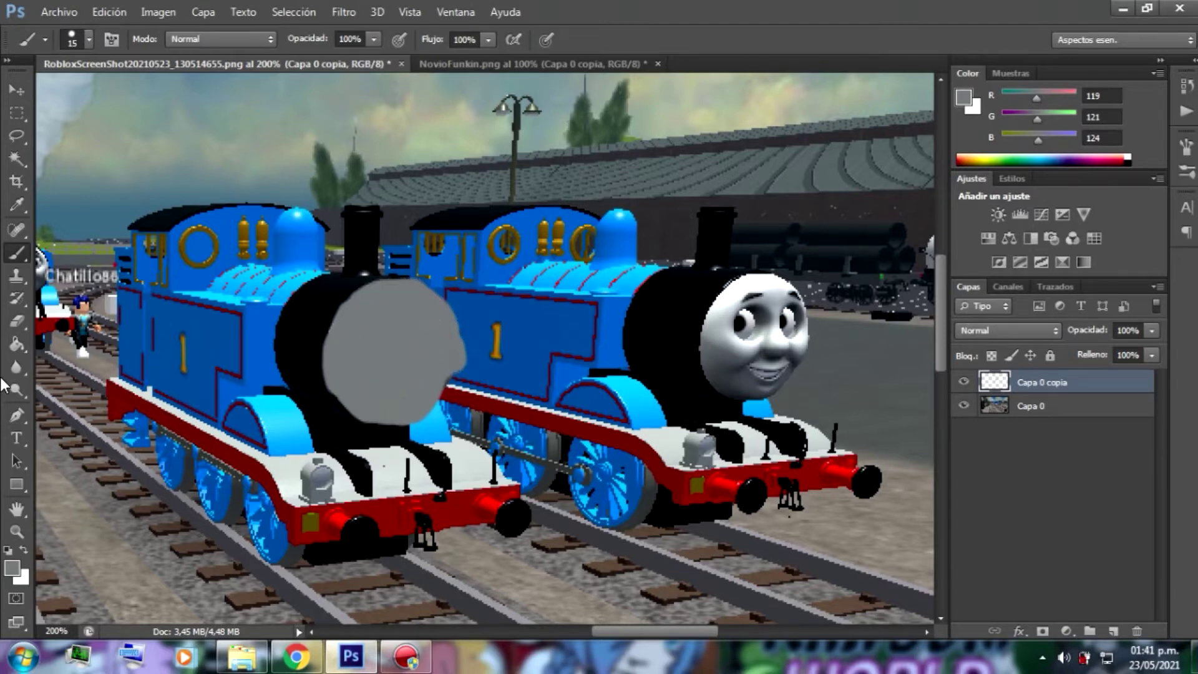
click(17, 320)
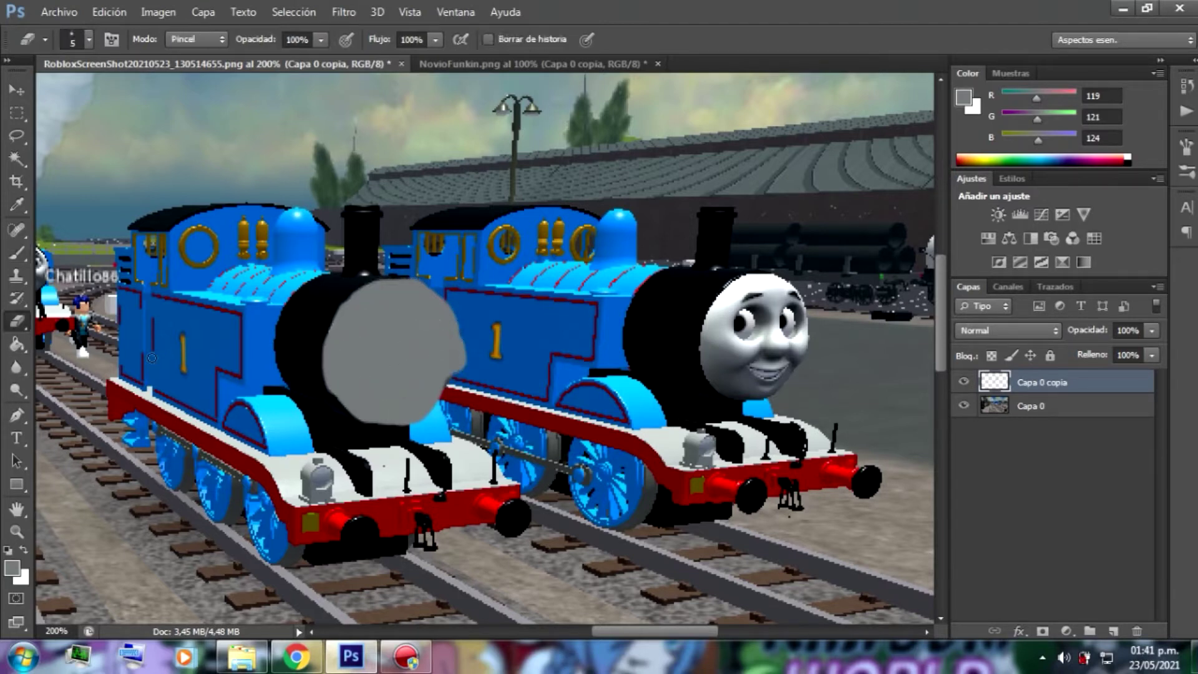
click(17, 255)
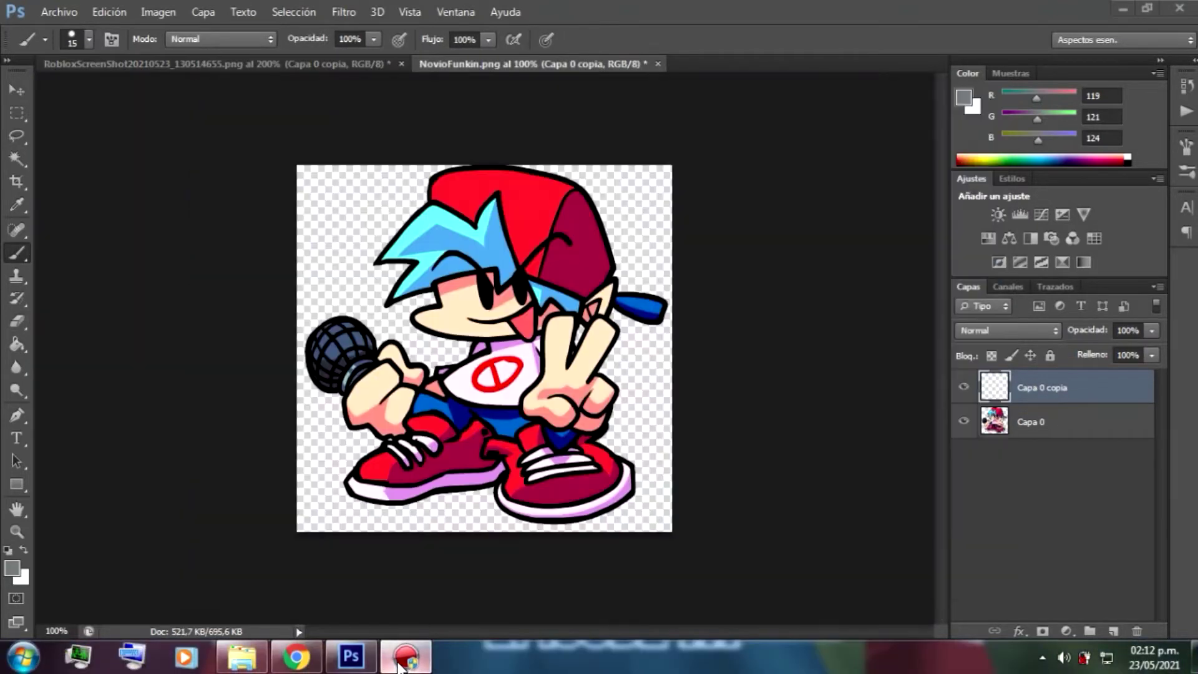
In NovioFunkin.png, quick-select the character's blue hair and red cap on layer Capa 0
click(16, 532)
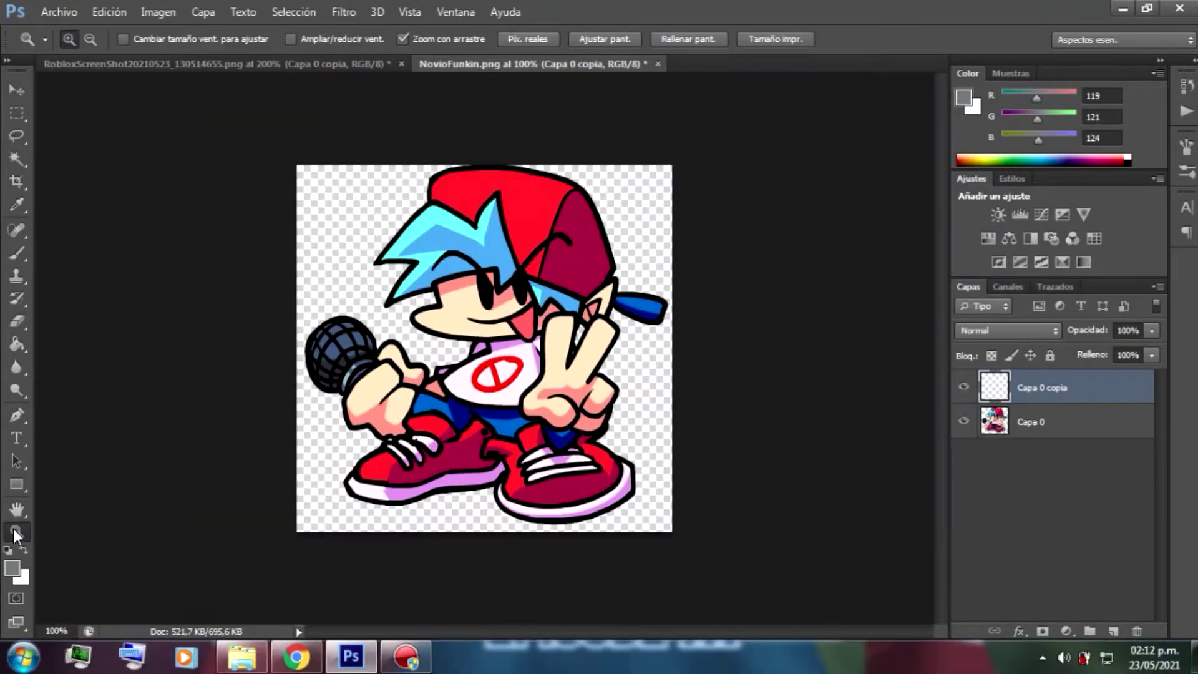
click(508, 270)
click(17, 158)
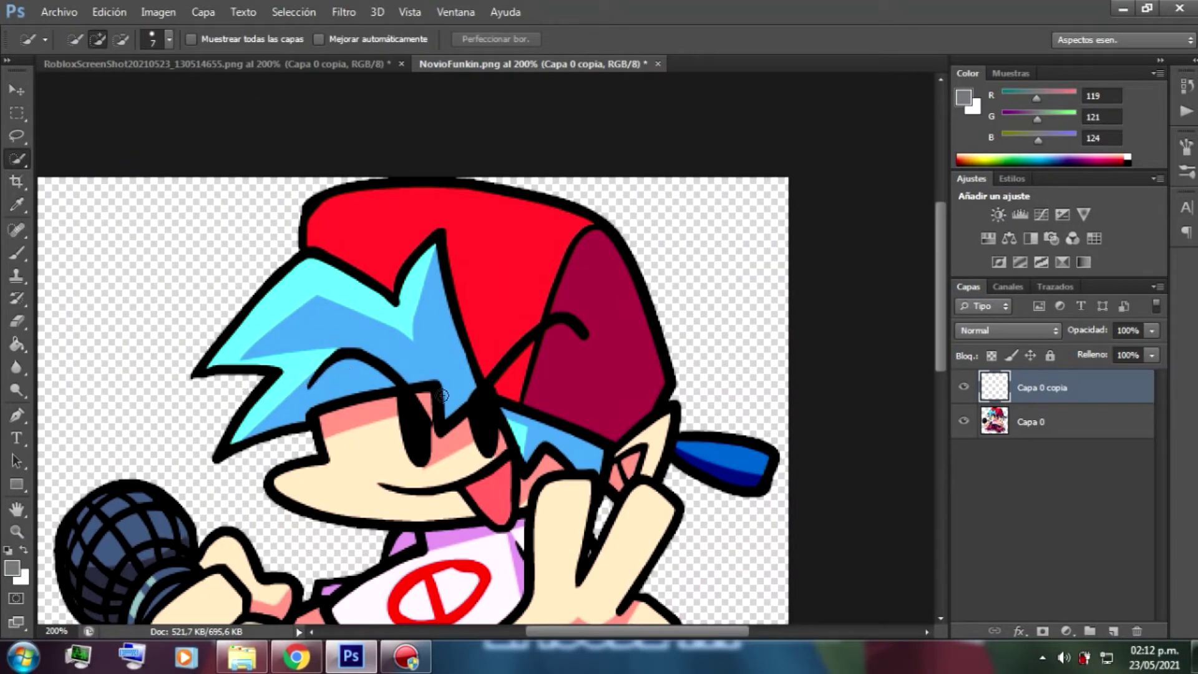
key(alt+bracketleft)
drag(278, 427, 236, 441)
mouse_move(412, 321)
mouse_down()
mouse_move(454, 330)
mouse_move(543, 404)
mouse_up()
Subtract the face, microphone, hands and body from the selection, keeping the hair and cap
drag(941, 284, 940, 314)
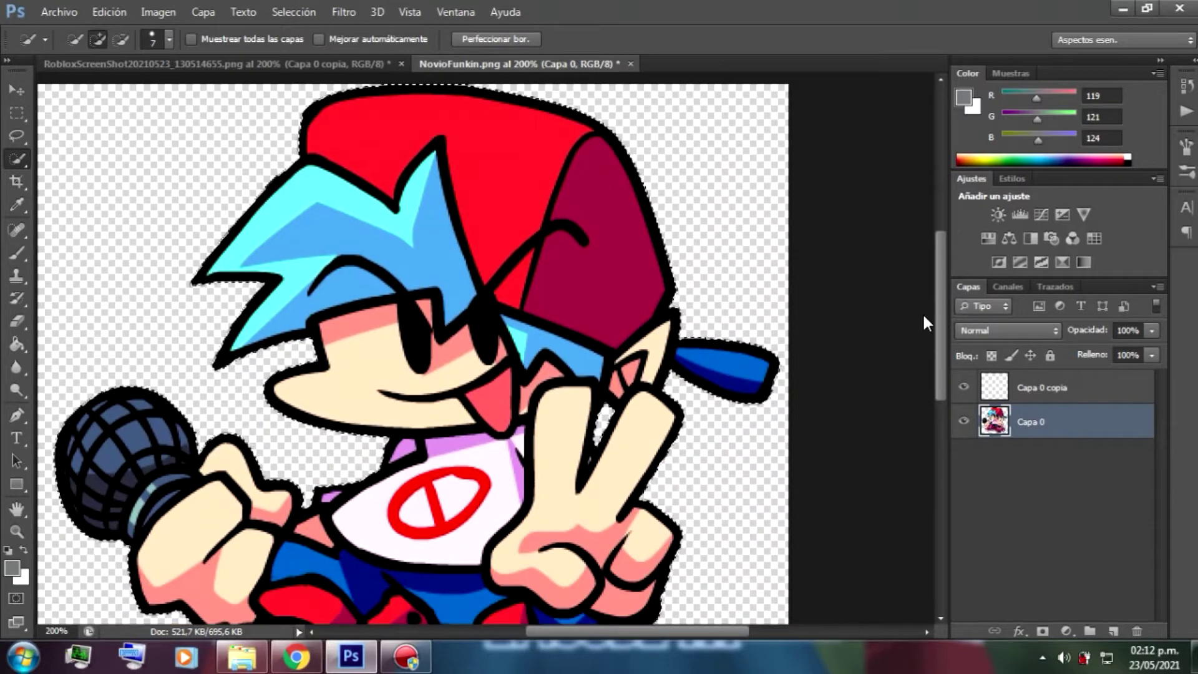
key(alt)
mouse_move(429, 325)
mouse_down()
mouse_move(438, 297)
mouse_move(407, 291)
mouse_move(327, 301)
mouse_move(310, 324)
mouse_up()
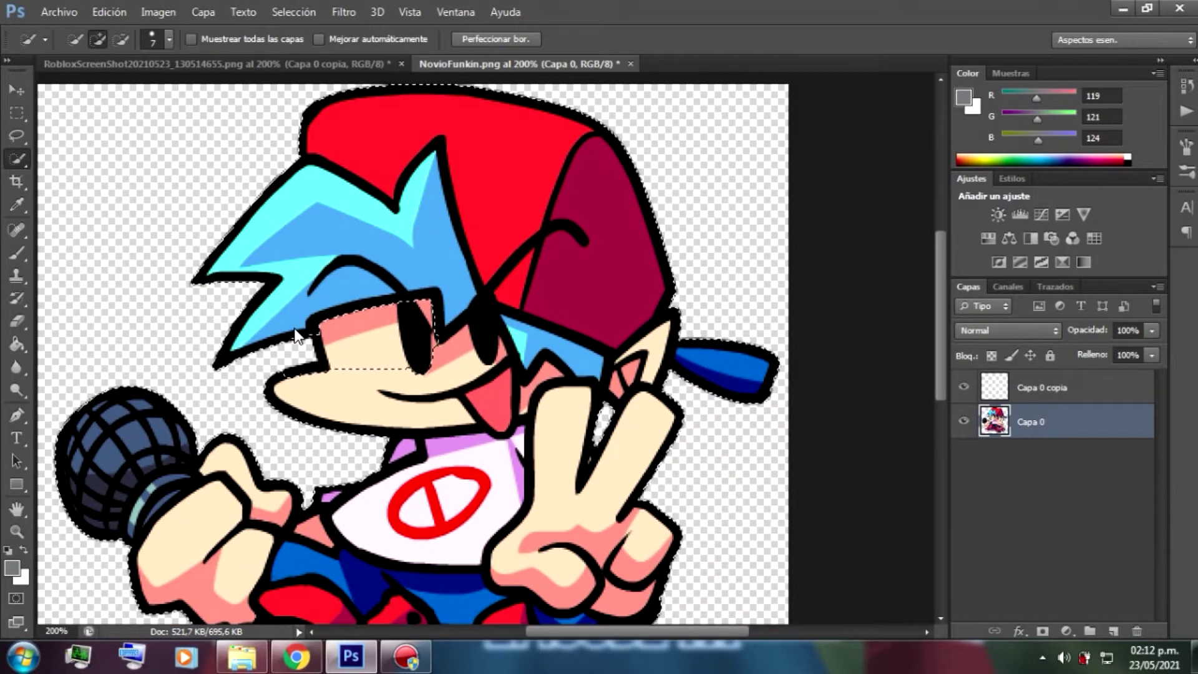
alt+click(236, 388)
mouse_move(468, 393)
mouse_down()
mouse_move(596, 508)
mouse_move(437, 518)
mouse_up()
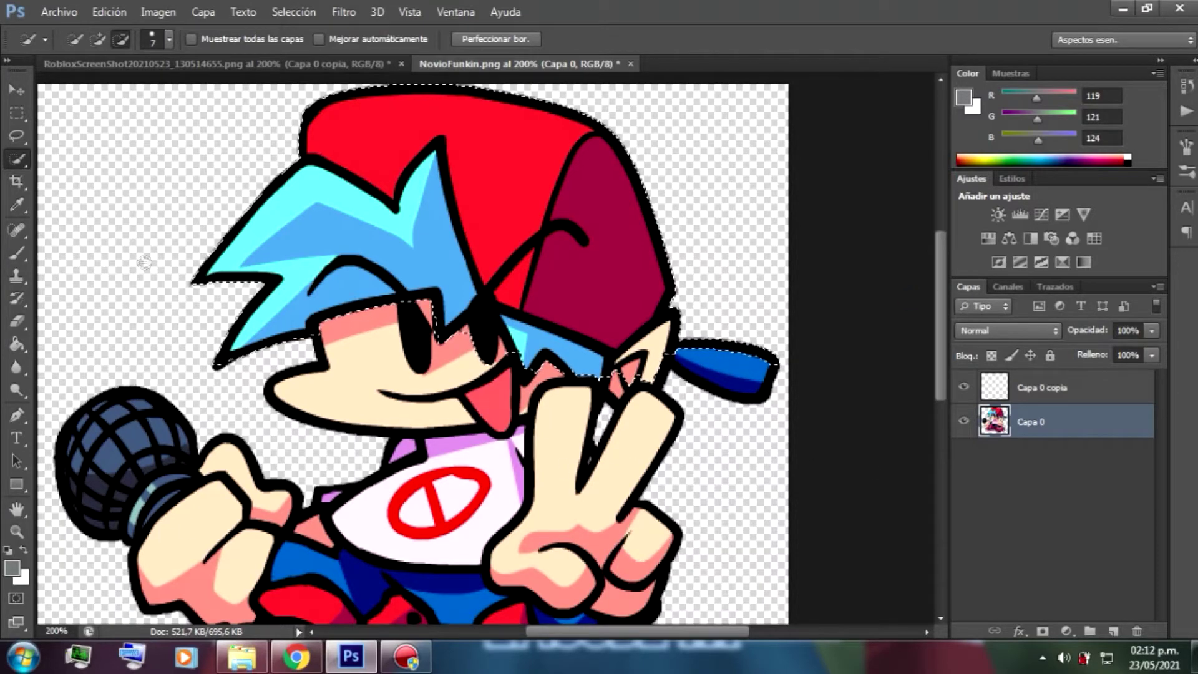
Refine the selection around the rear hair lock, excluding the blue cap strap, ear and eye
scroll(936, 312, down, 3)
key(alt)
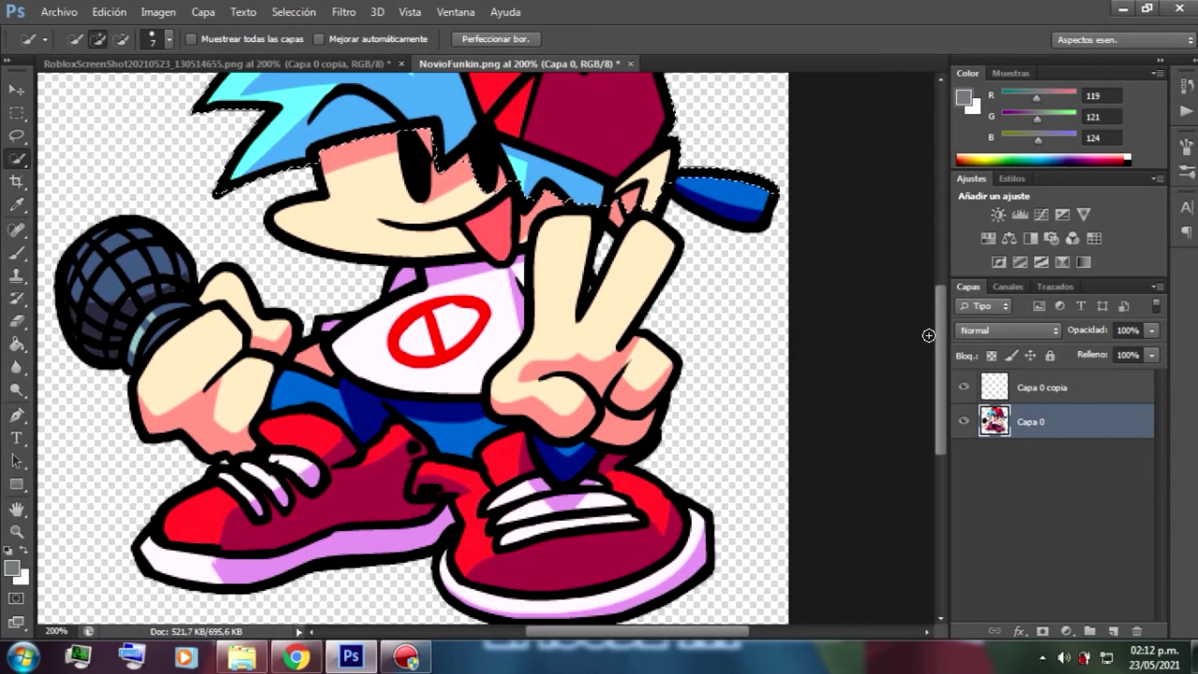
scroll(929, 333, up, 4)
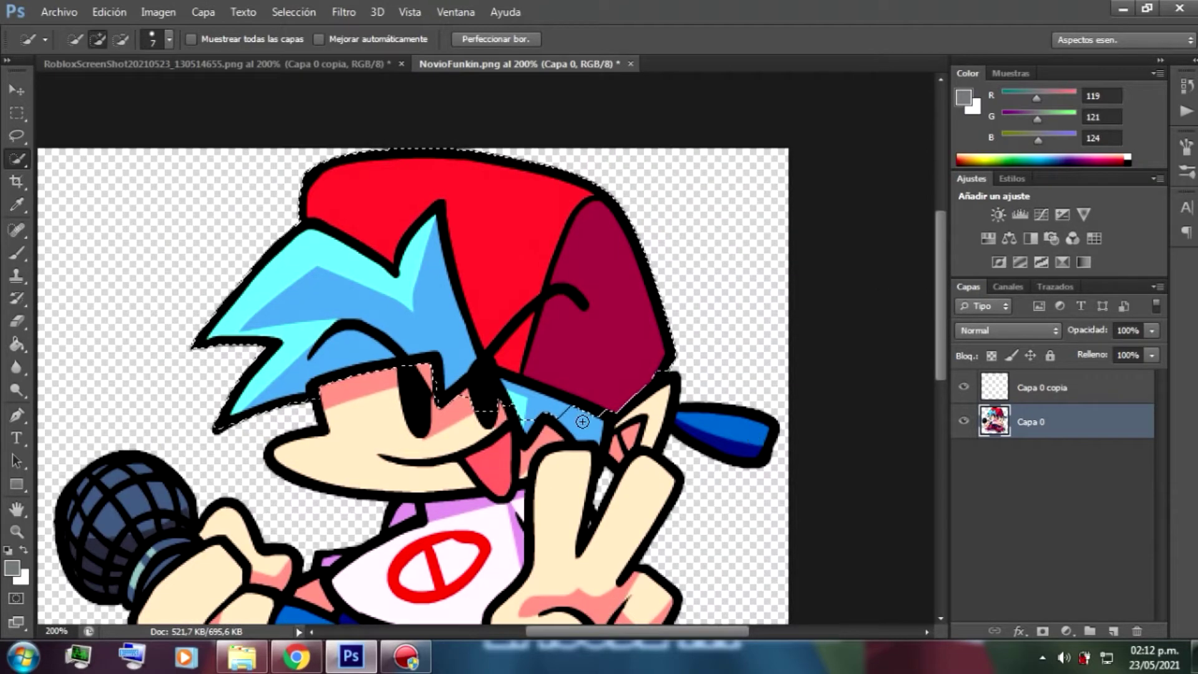
mouse_move(524, 406)
mouse_down()
mouse_move(525, 436)
mouse_move(575, 416)
mouse_up()
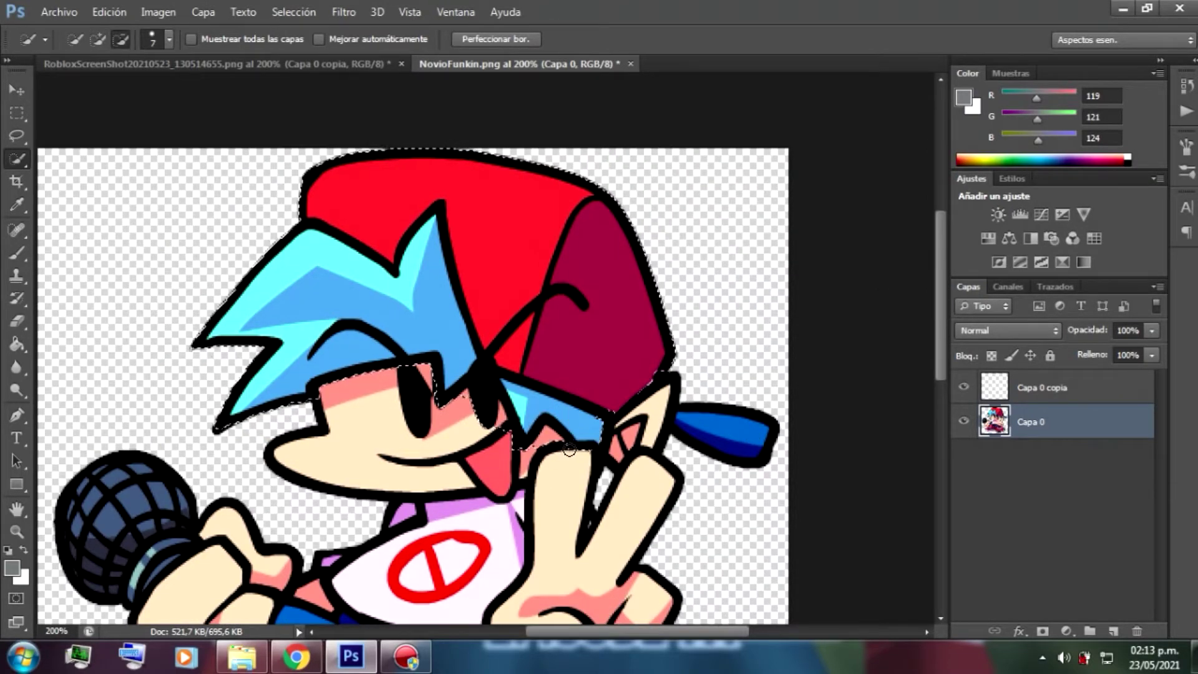
alt+click(489, 398)
drag(470, 373, 441, 398)
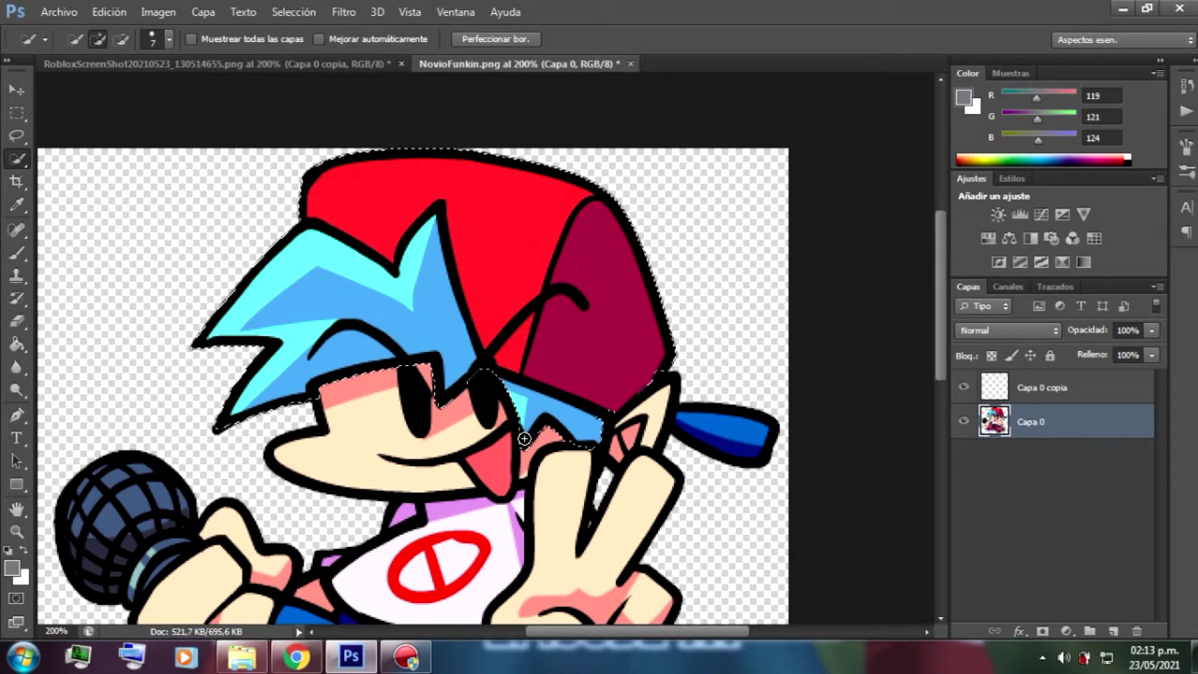
Create a new document and move the selected cap and hair from NovioFunkin.png into it
key(v)
mouse_move(458, 256)
mouse_down()
mouse_move(397, 246)
mouse_move(392, 309)
mouse_move(454, 333)
mouse_up()
click(59, 12)
click(77, 26)
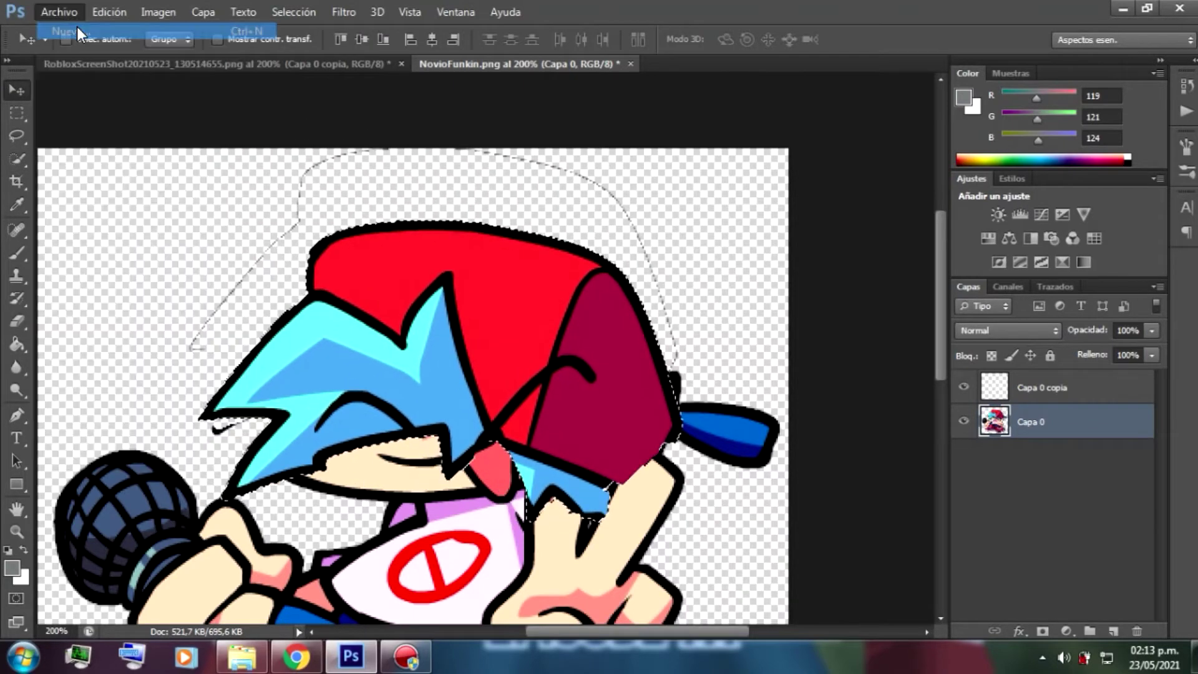
click(780, 193)
click(449, 63)
drag(487, 320, 437, 349)
Sample black from the outline and draw the missing edge of the small rear hair lock with a 6 px brush
key(z)
click(441, 389)
click(441, 389)
click(441, 390)
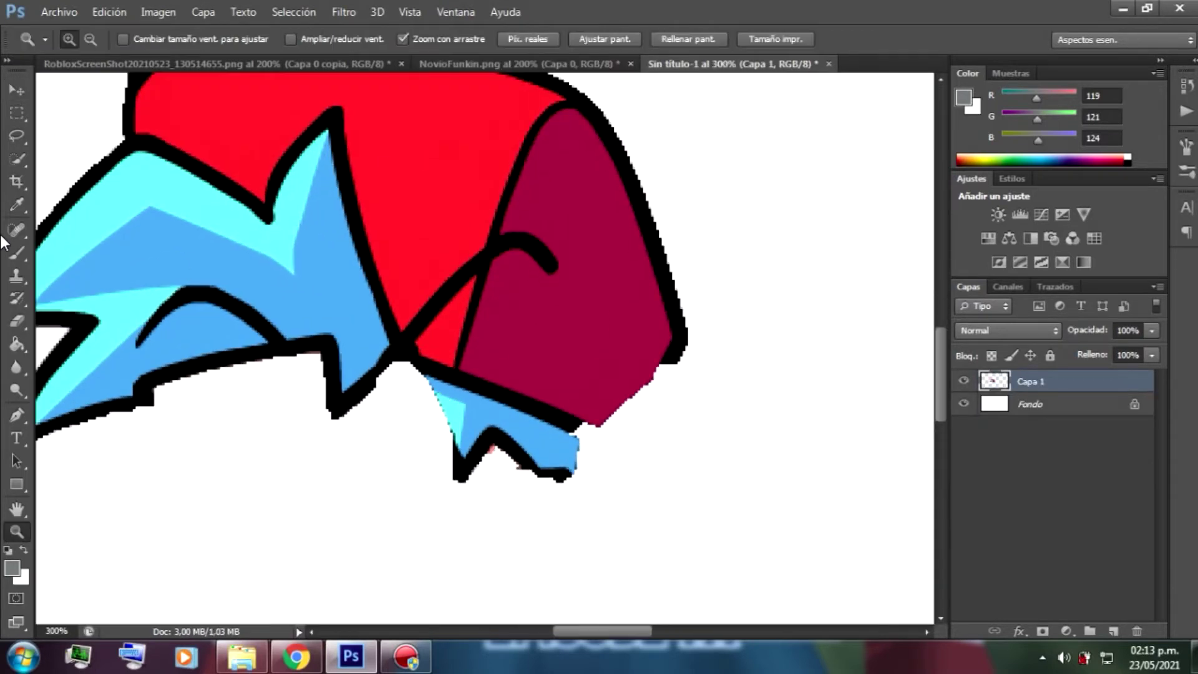
click(12, 253)
click(17, 203)
click(307, 351)
click(298, 349)
click(28, 253)
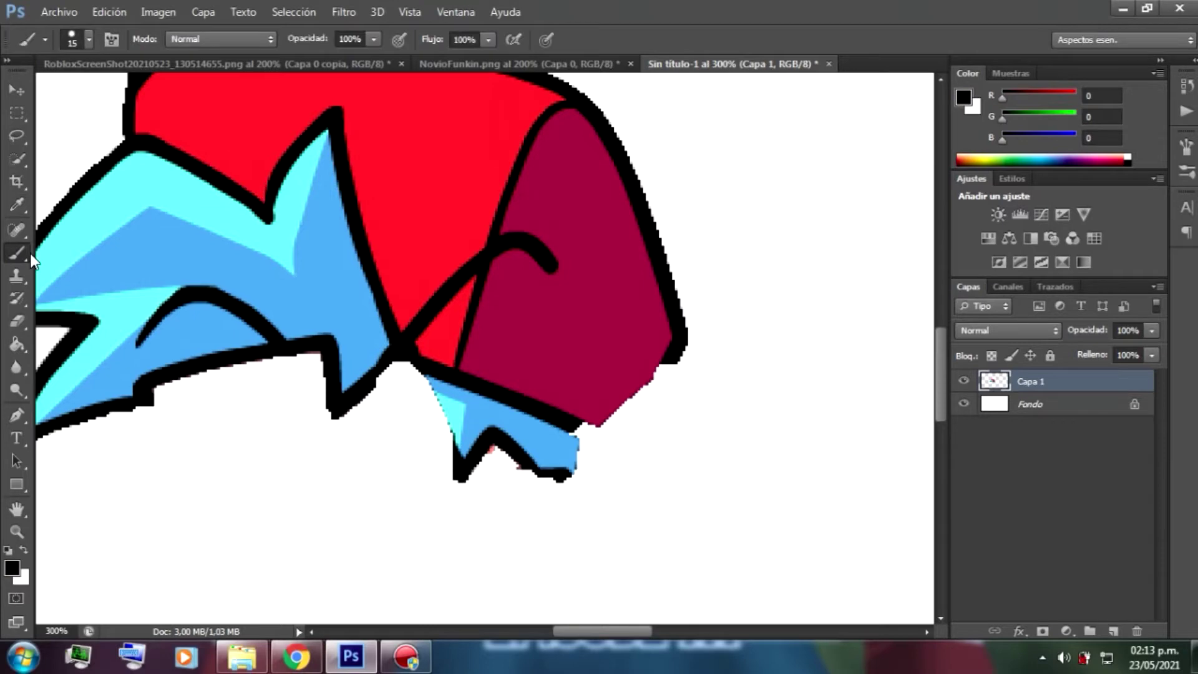
click(89, 39)
drag(31, 98, 30, 97)
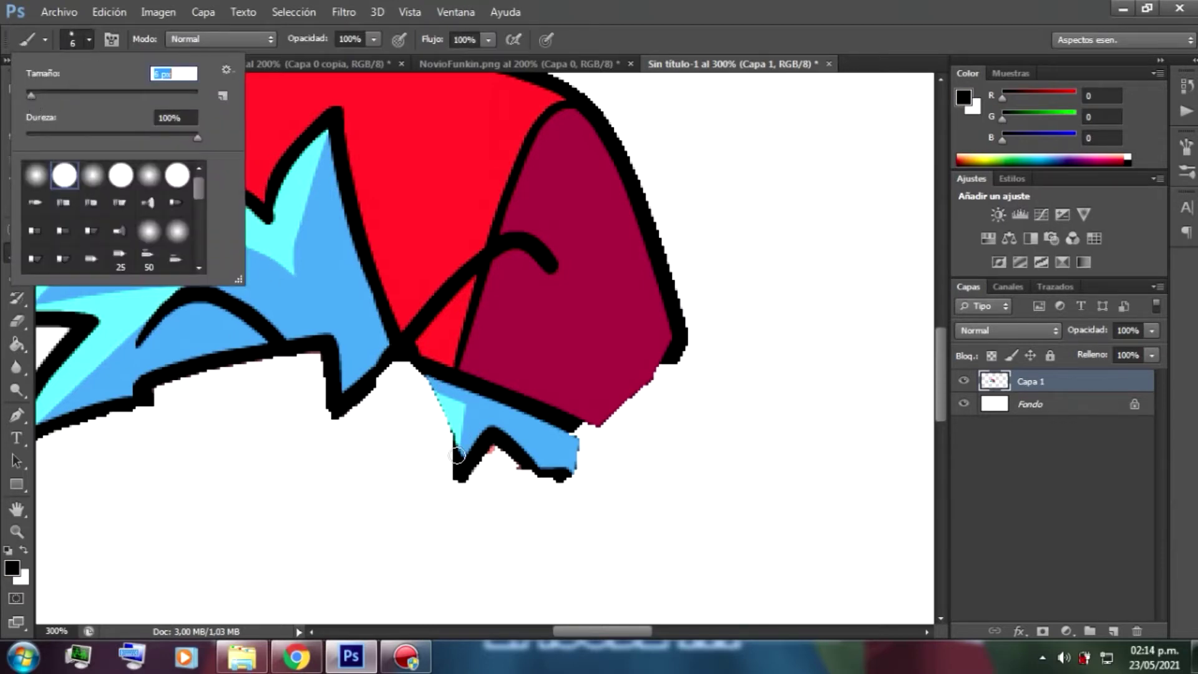
drag(459, 475, 423, 373)
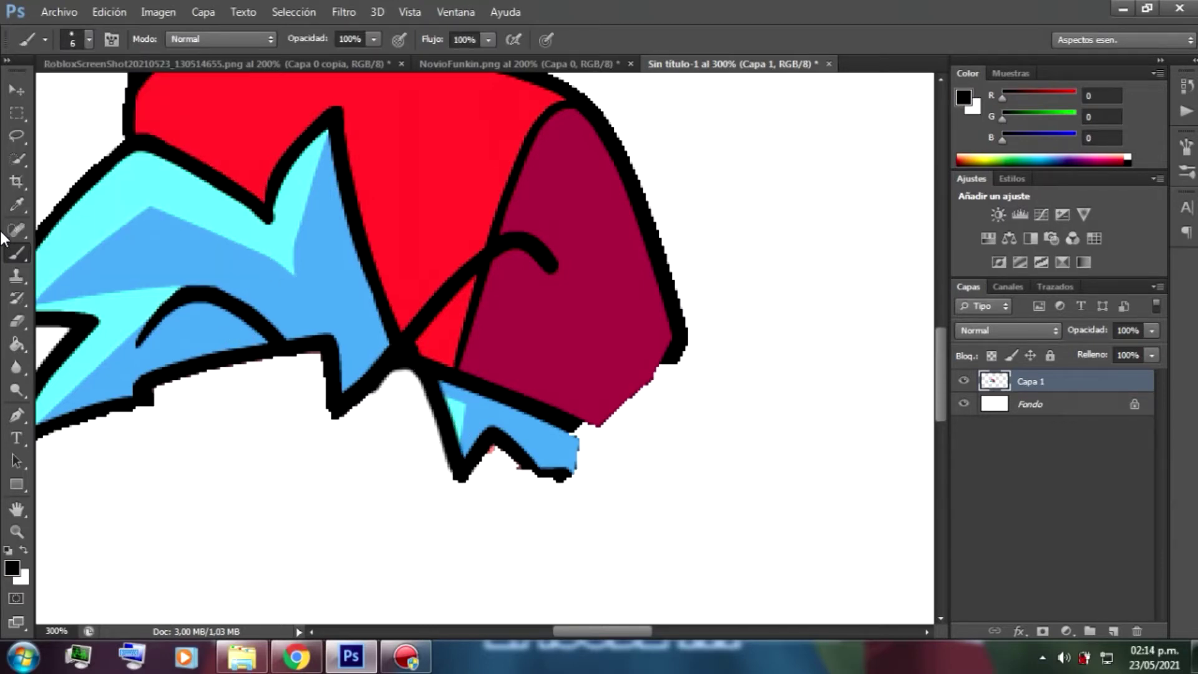
Paint over the eyebrow line crossing the red part of the cap with red sampled from it
click(17, 204)
click(433, 200)
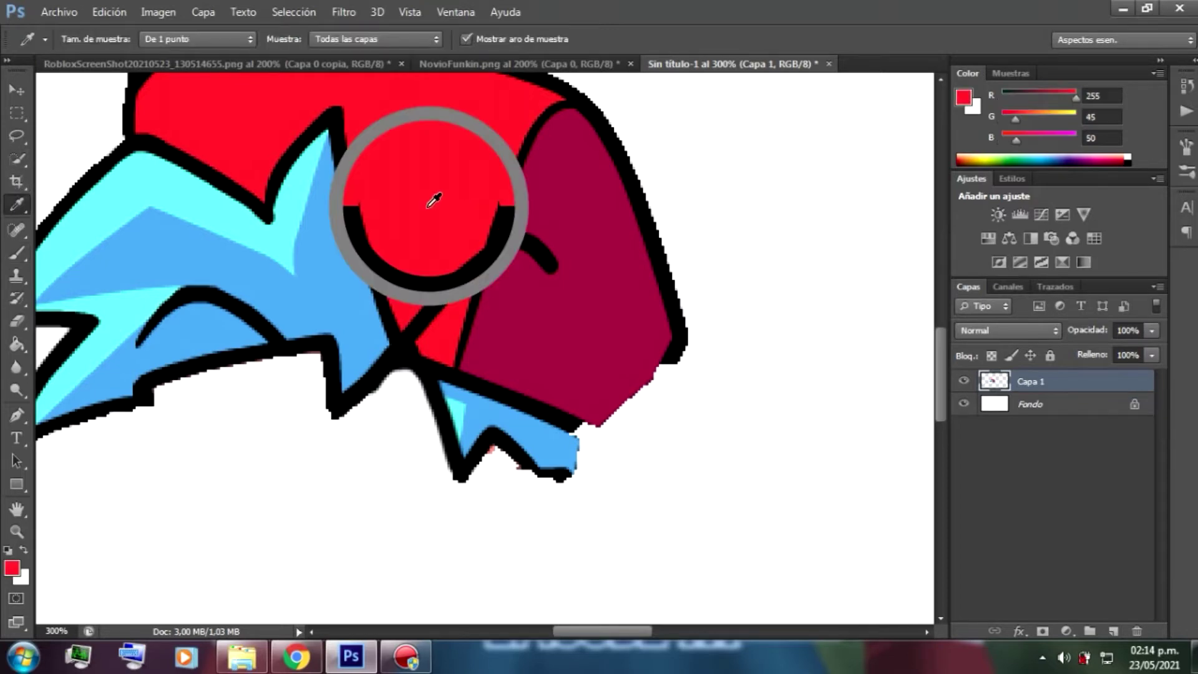
click(15, 254)
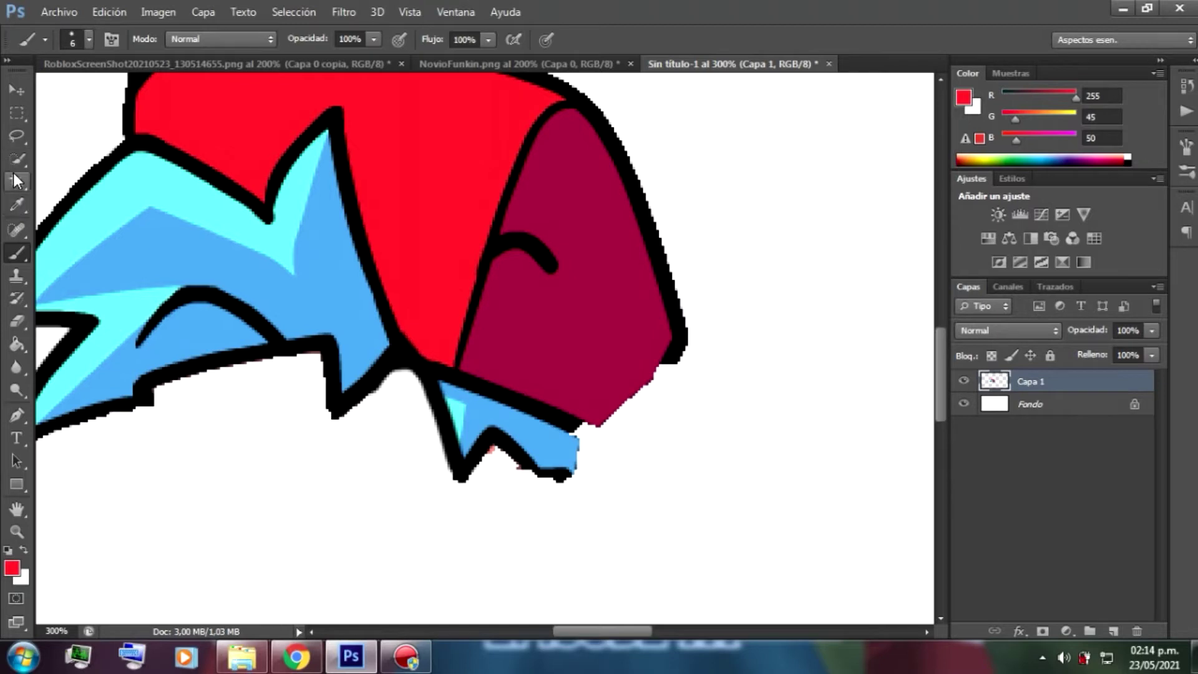
Complete the black outline along the lower edge of the cap's dark red panel
click(17, 204)
click(346, 124)
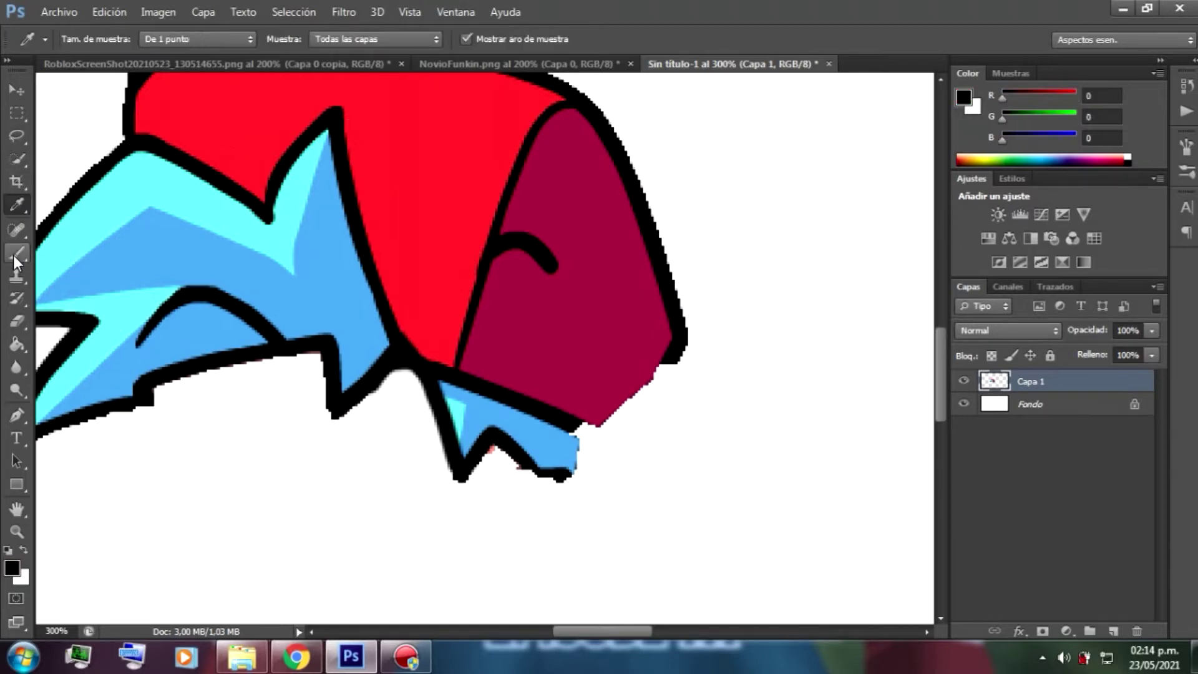
click(15, 254)
drag(610, 423, 674, 350)
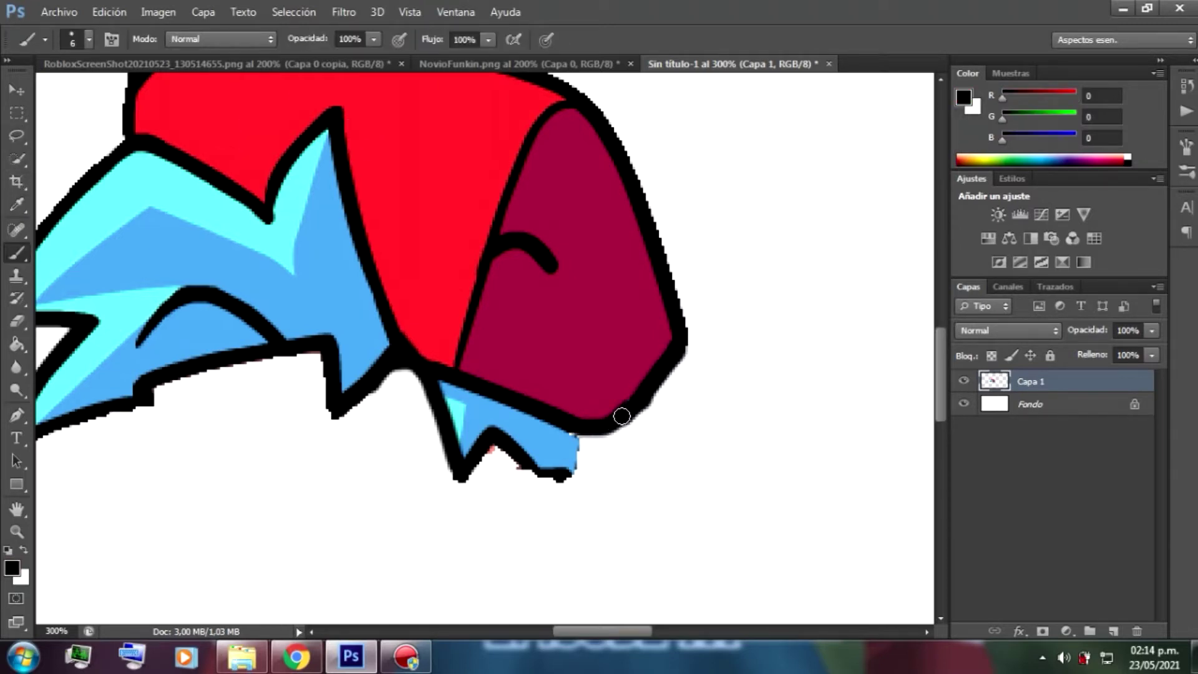
Sample the cap's dark red and paint over the rest of the eyebrow on the dark panel
click(17, 204)
click(428, 229)
click(17, 253)
click(19, 205)
click(527, 286)
click(17, 253)
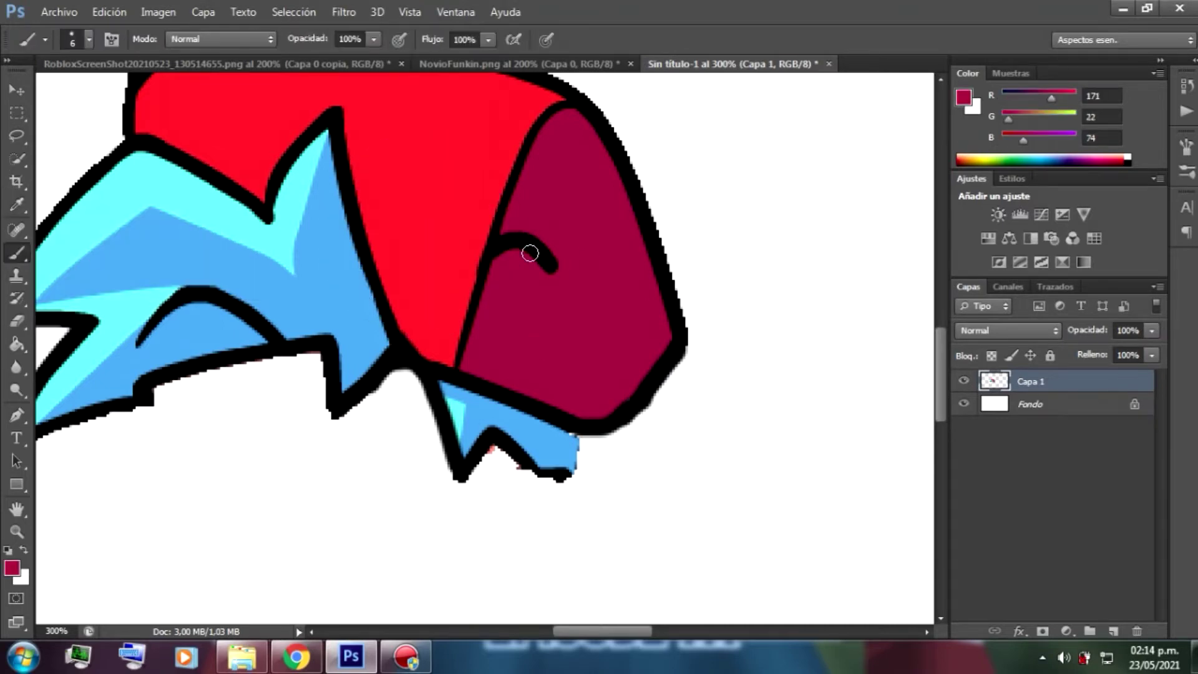
Redraw the black seam between the cap's two red panels and close the rear hair lock's outline in black
click(17, 204)
click(479, 262)
key(b)
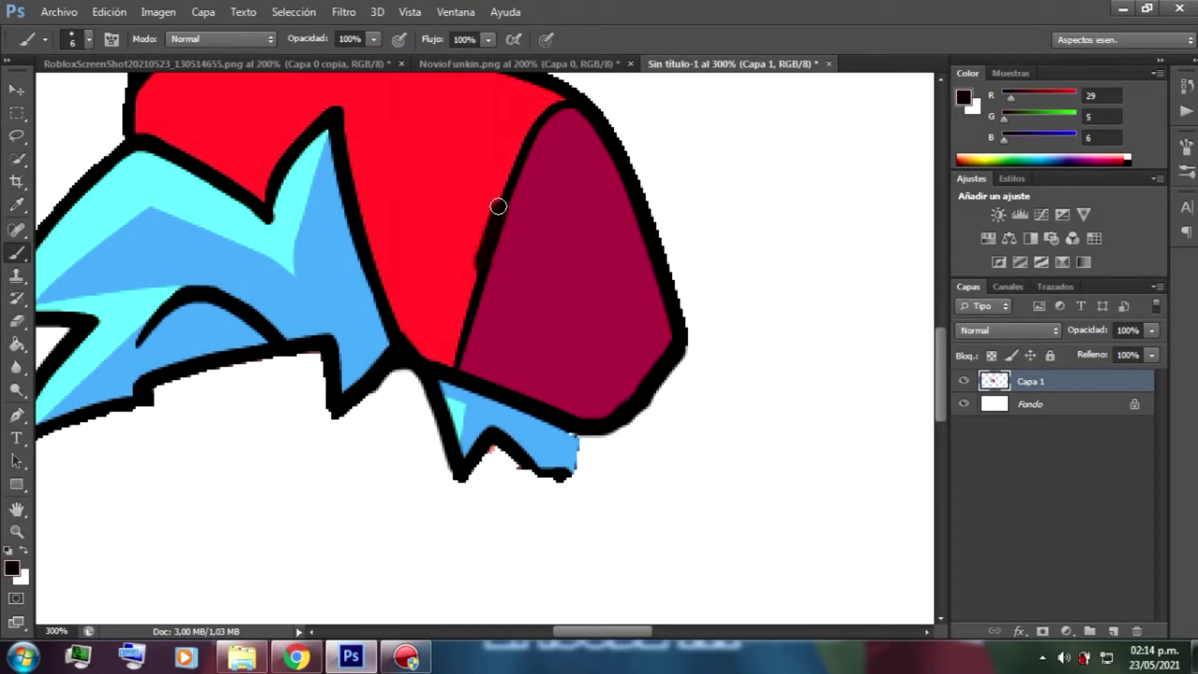
click(17, 204)
click(517, 167)
key(b)
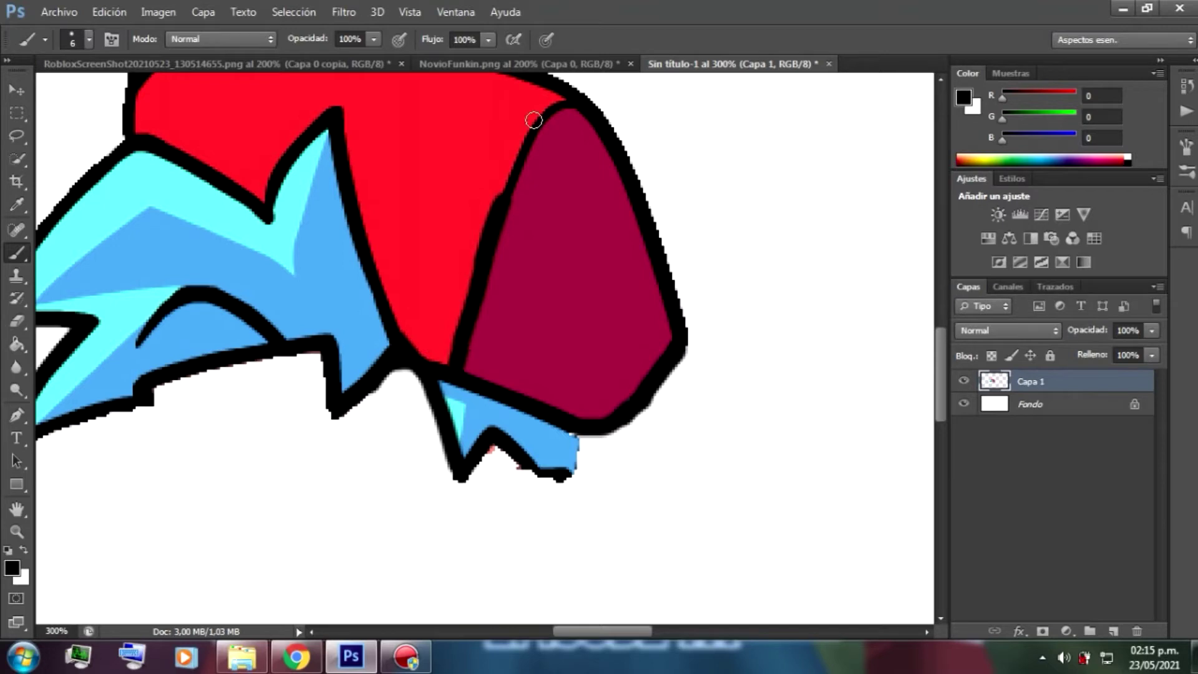
drag(507, 184, 523, 165)
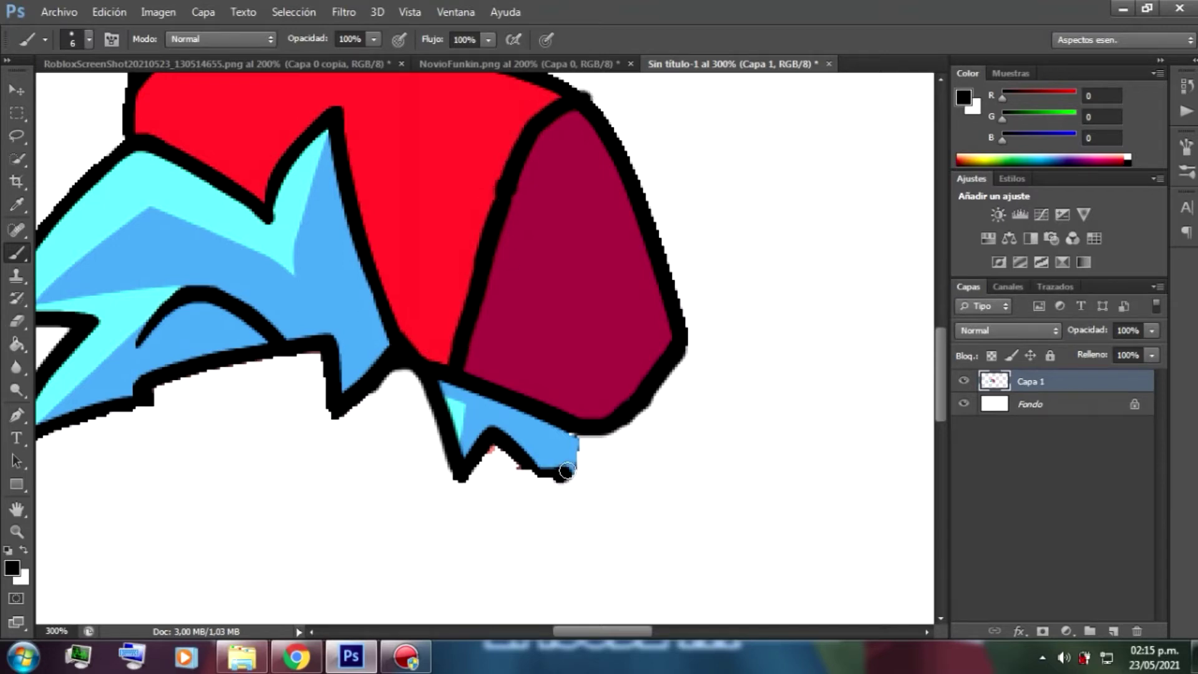
drag(558, 474, 577, 432)
Paint over the curved eyebrow on the front hair with the hair's sampled blue (RGB 80, 165, 235)
drag(557, 631, 506, 631)
click(17, 203)
click(572, 251)
click(17, 252)
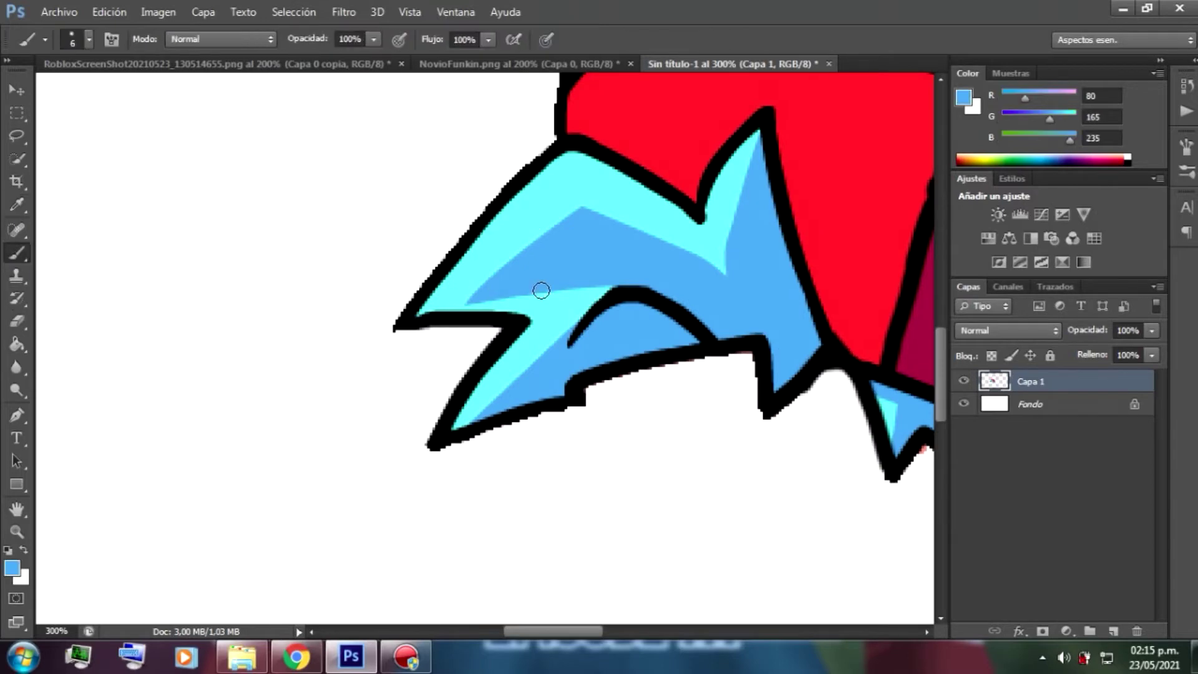
drag(569, 341, 622, 287)
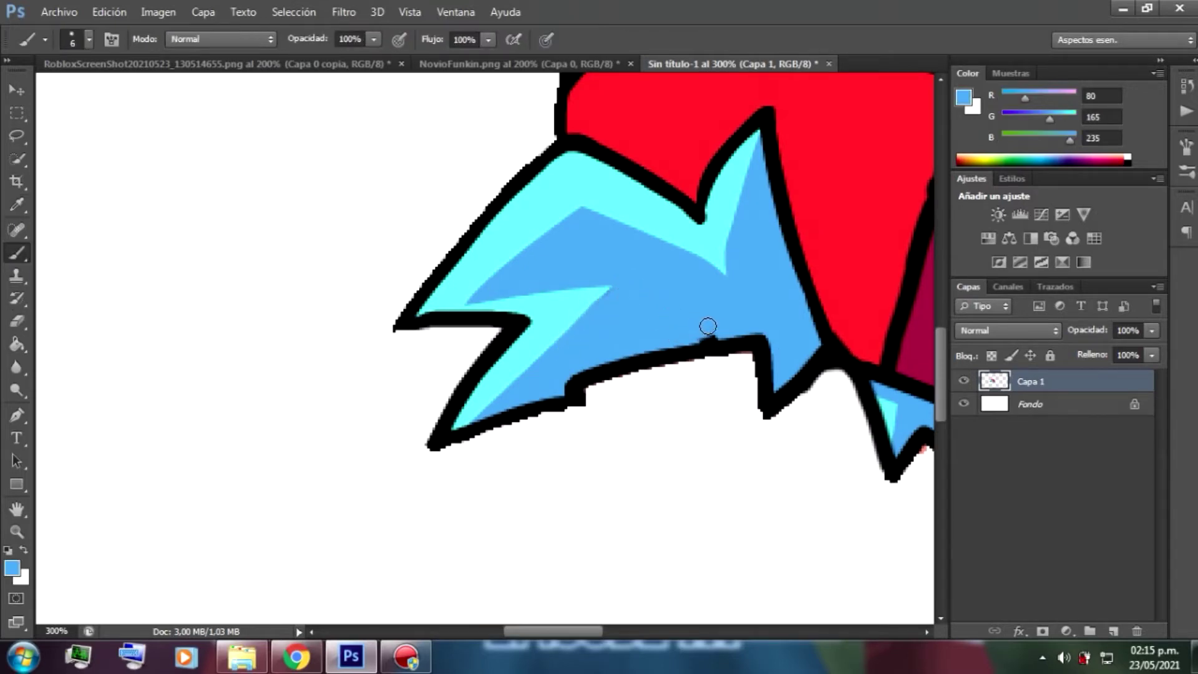
Flip the cap and hair layer horizontally and apply the transformation
key(v)
key(ctrl+0)
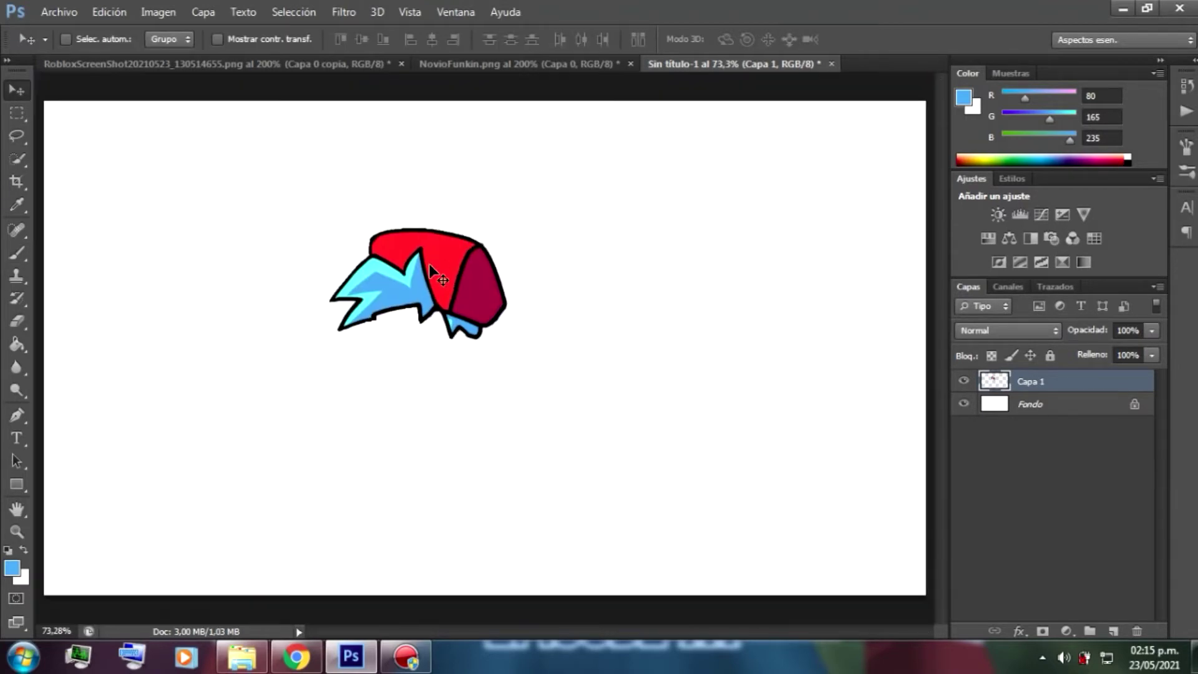
key(ctrl+t)
right_click(456, 260)
click(524, 534)
click(9, 93)
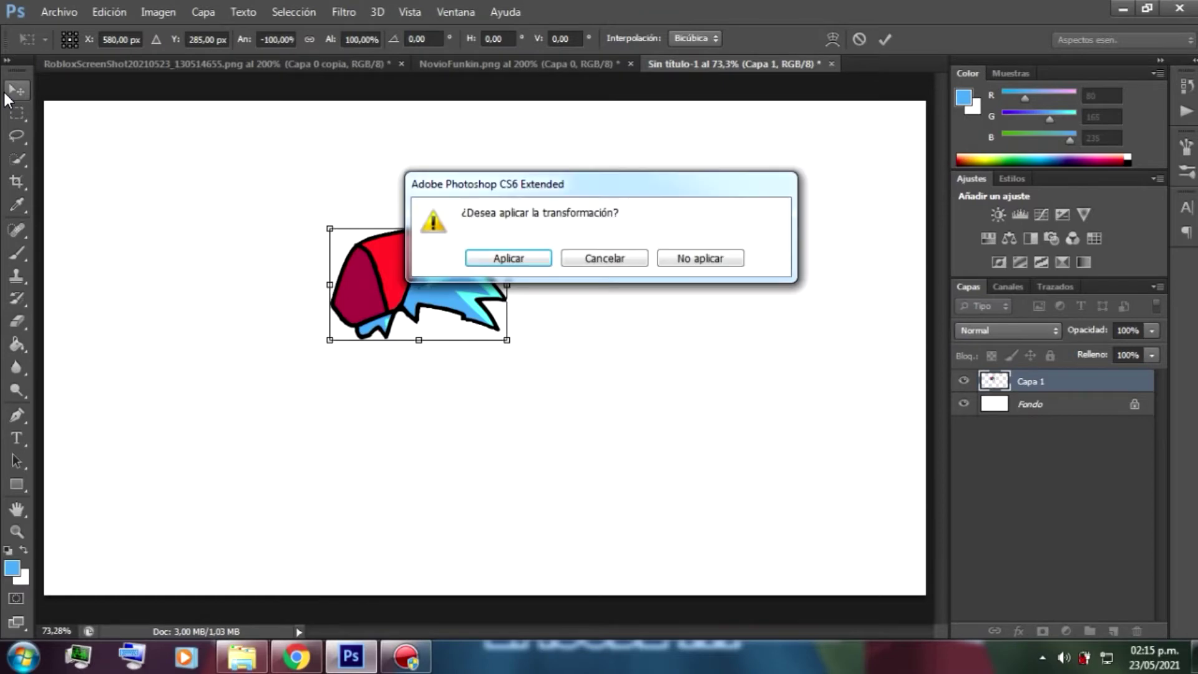
click(537, 258)
Move the cap and hair into the Roblox screenshot, scale them to 48.19% by 42.53%, and place them on the right train's head
mouse_move(436, 259)
mouse_down()
mouse_move(332, 64)
mouse_move(420, 310)
mouse_move(457, 205)
mouse_up()
key(ctrl+t)
drag(148, 88, 324, 217)
drag(462, 276, 728, 234)
drag(587, 177, 636, 211)
click(17, 90)
click(508, 257)
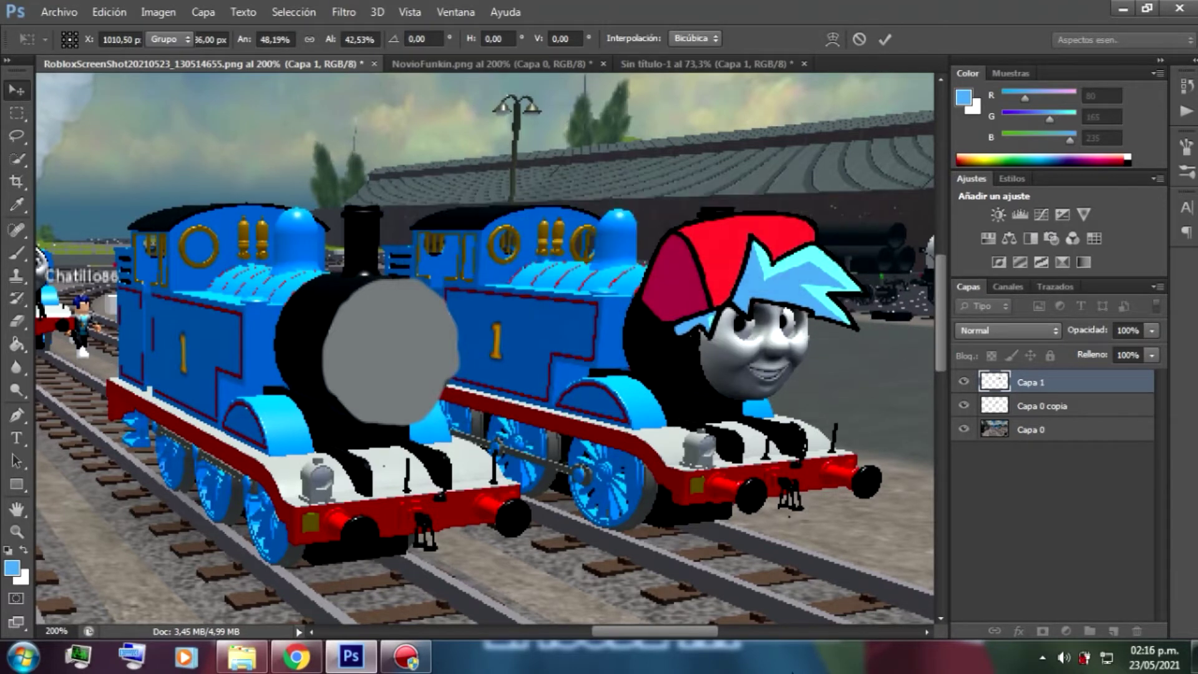
Move the cap and hair from the right train onto the head of the left train with the blank grey face
mouse_move(737, 256)
mouse_down()
mouse_move(387, 244)
mouse_move(374, 256)
mouse_up()
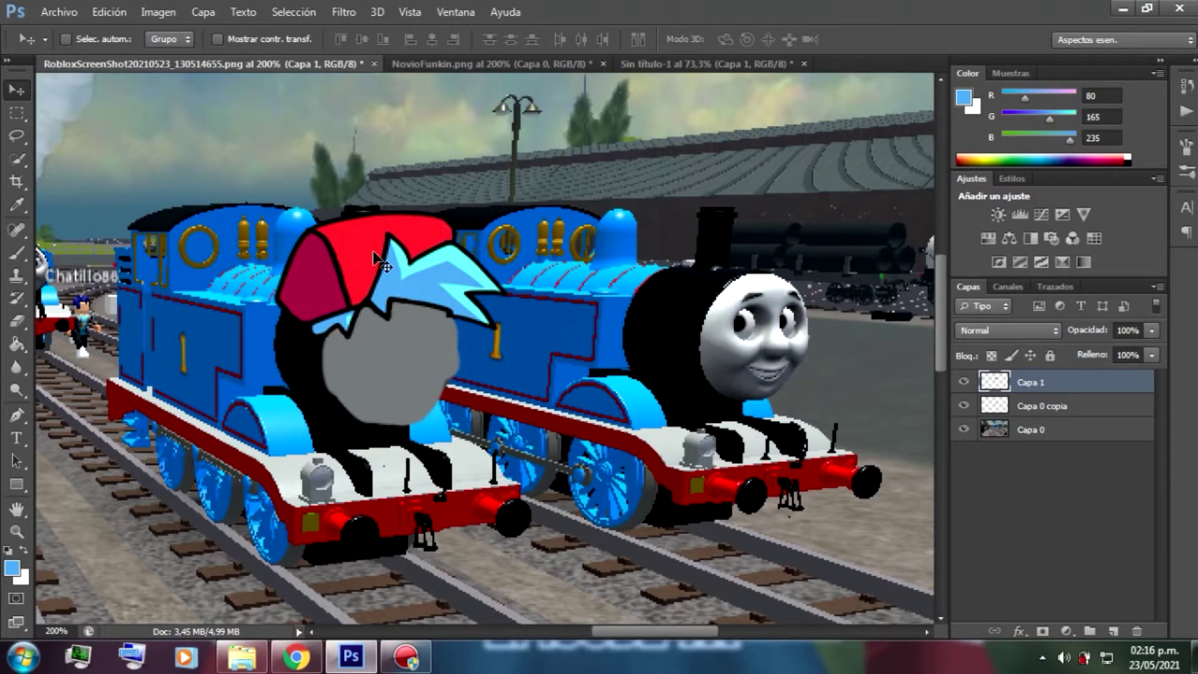
mouse_move(373, 255)
mouse_down()
mouse_move(418, 242)
mouse_move(390, 268)
mouse_up()
Clear the old selection in NovioFunkin.png and select the character's blue cap brim with Quick Selection
click(518, 62)
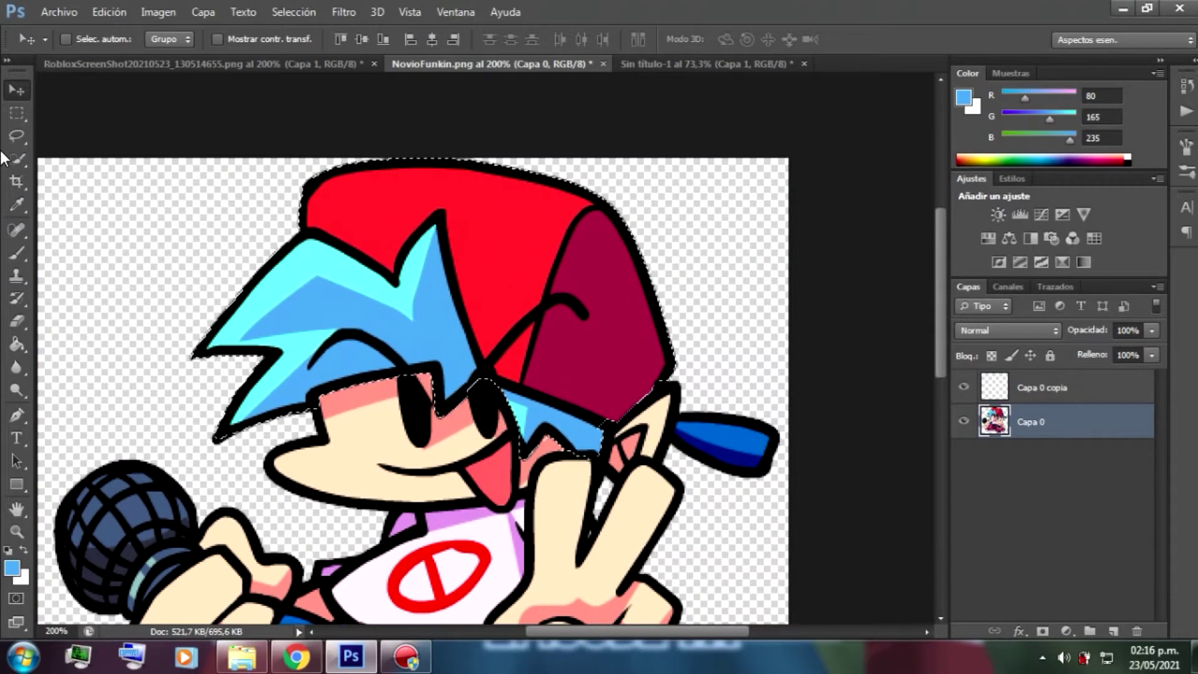
key(ctrl+d)
key(m)
click(16, 158)
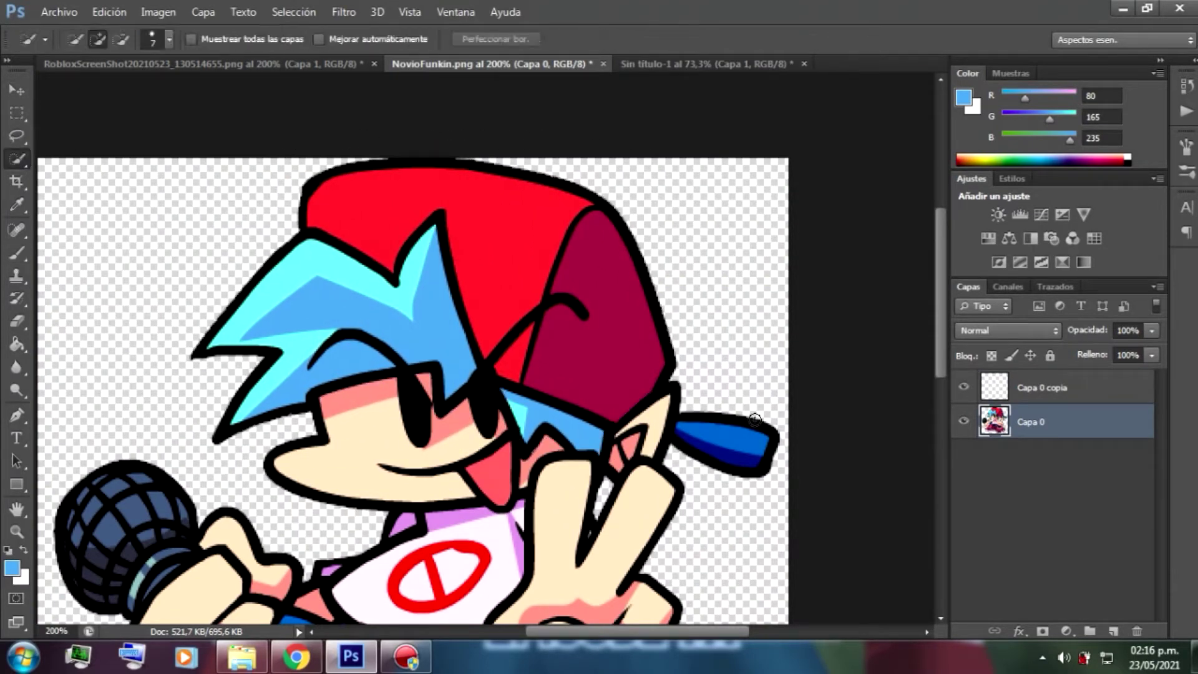
mouse_move(689, 418)
mouse_down()
mouse_move(737, 463)
mouse_move(679, 441)
mouse_move(773, 472)
mouse_move(658, 437)
mouse_move(679, 485)
mouse_move(684, 420)
mouse_up()
mouse_move(650, 300)
mouse_down()
mouse_move(610, 212)
mouse_move(477, 169)
mouse_up()
Move the blue brim into the Roblox screenshot and flip it horizontally
click(16, 92)
drag(718, 443, 249, 337)
key(ctrl+t)
right_click(339, 321)
click(489, 593)
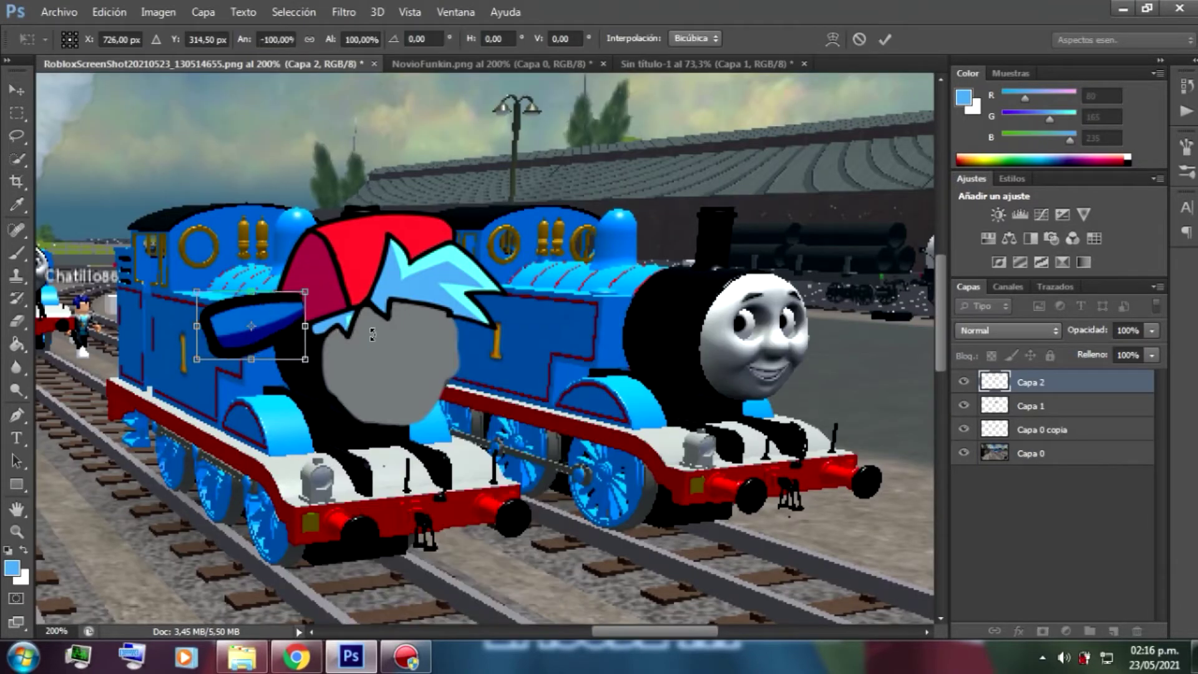
Scale down the brim, place it at the cap's rear lower edge, and move the cap and hair layer above it
drag(305, 292, 267, 318)
drag(359, 291, 284, 319)
click(17, 91)
click(535, 259)
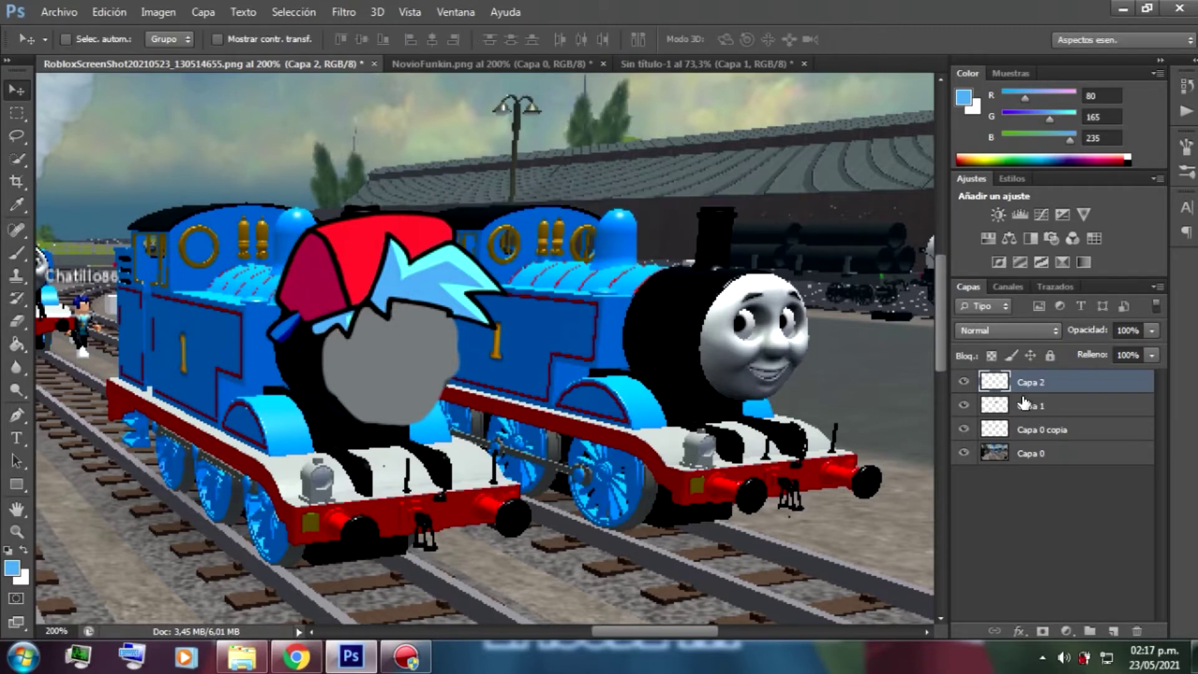
click(1026, 402)
drag(1026, 390, 1024, 383)
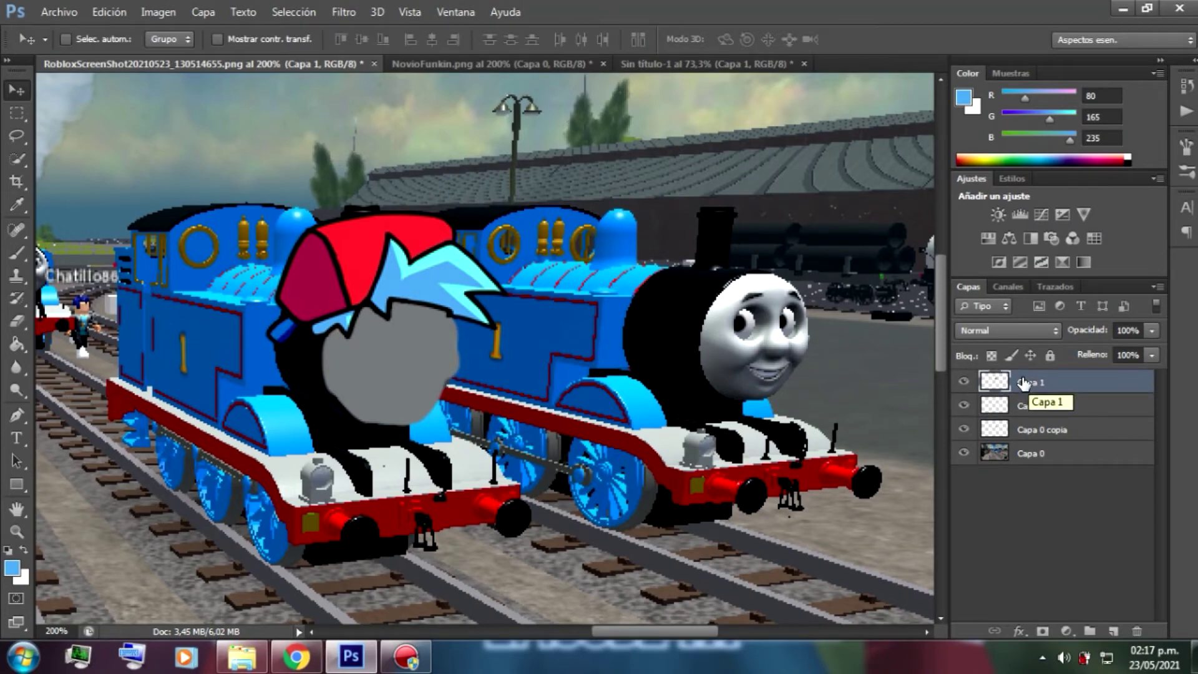
Paint the character's eyes and eyebrows in sampled black on the Capa 0 copia layer of NovioFunkin.png with a 6 px brush
click(491, 64)
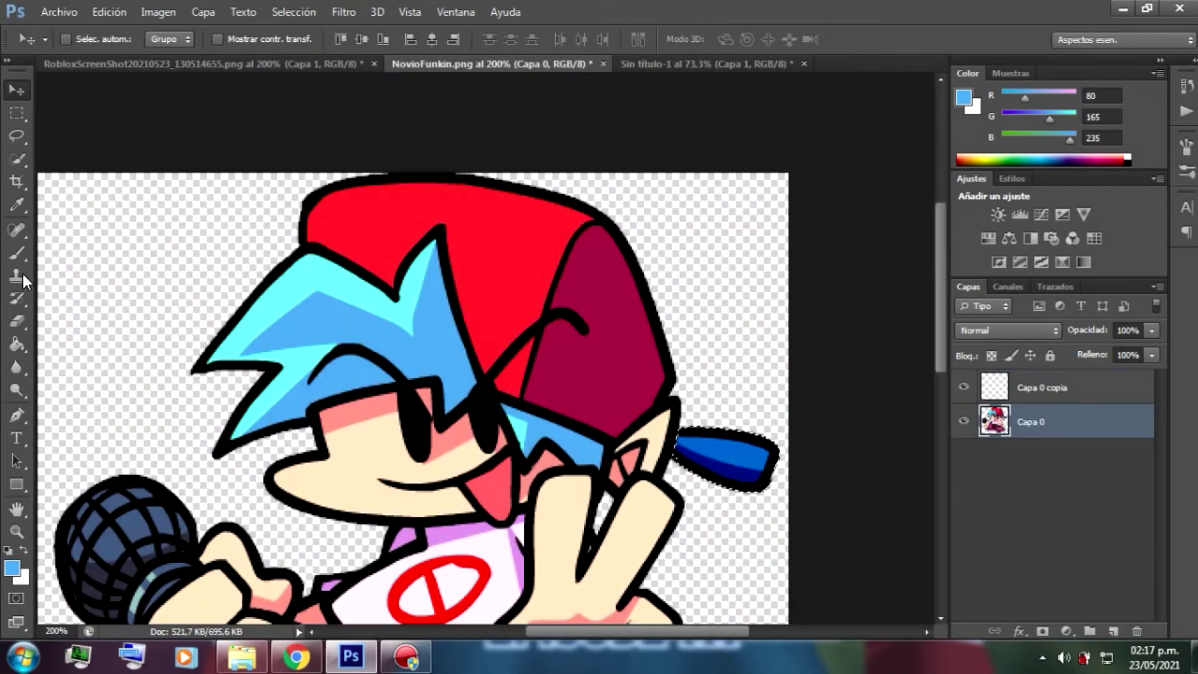
key(b)
click(1022, 387)
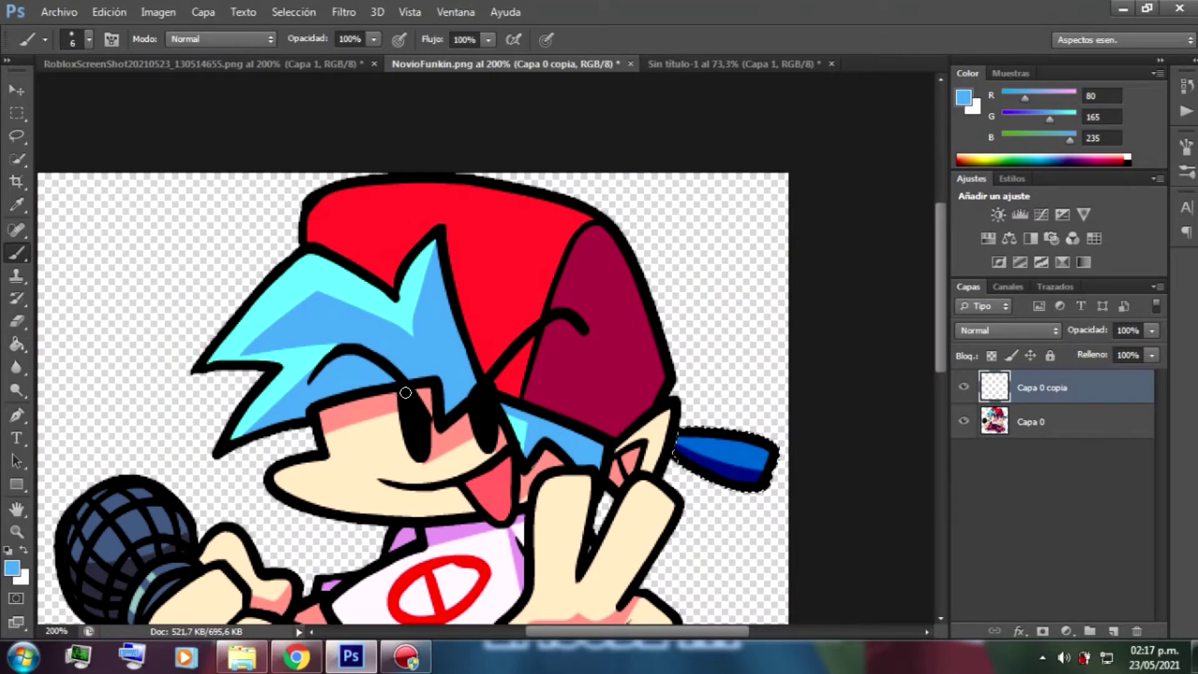
click(11, 568)
click(415, 446)
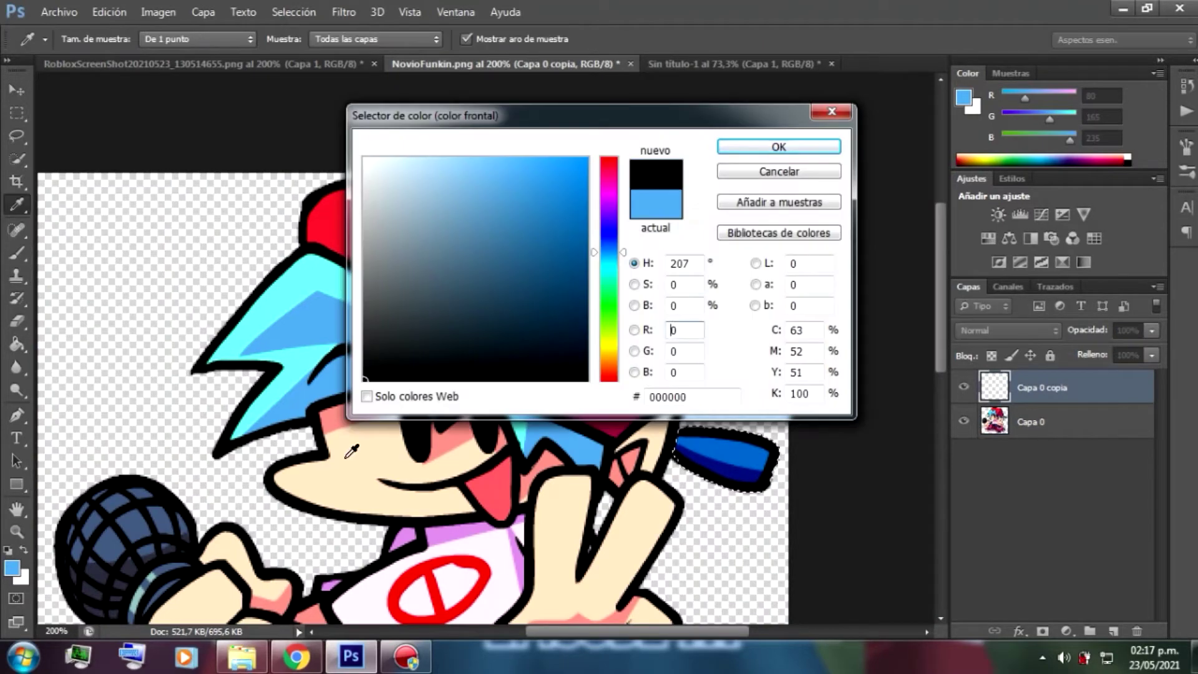
key(Return)
click(963, 422)
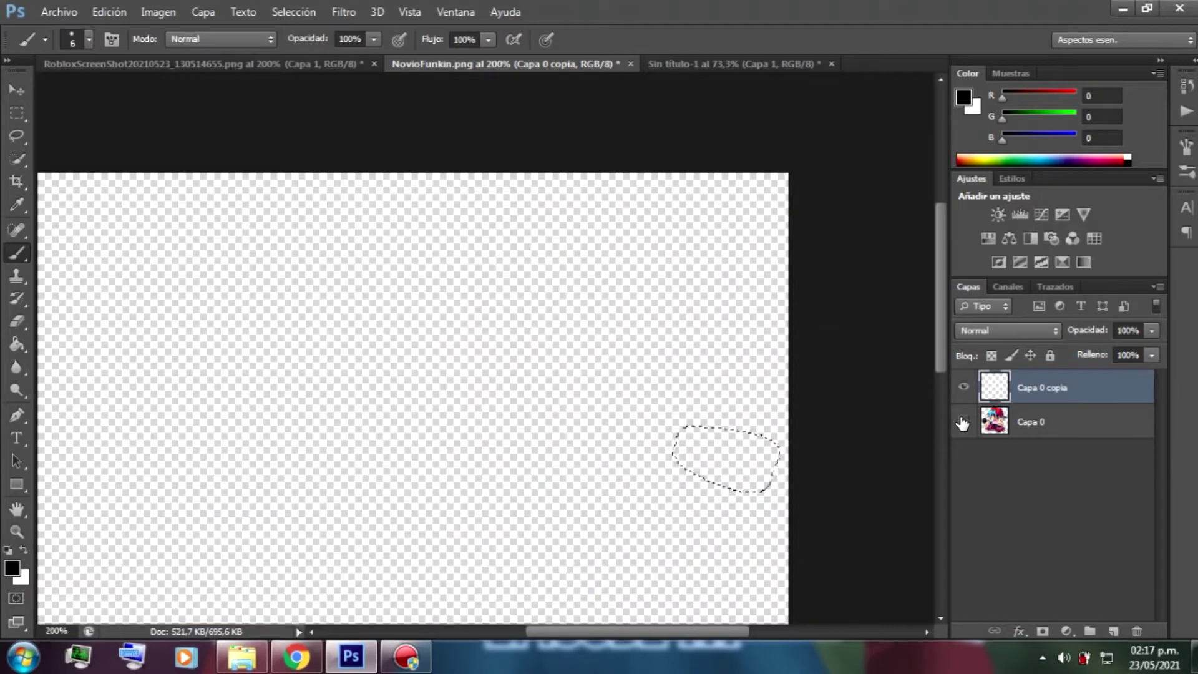
click(963, 421)
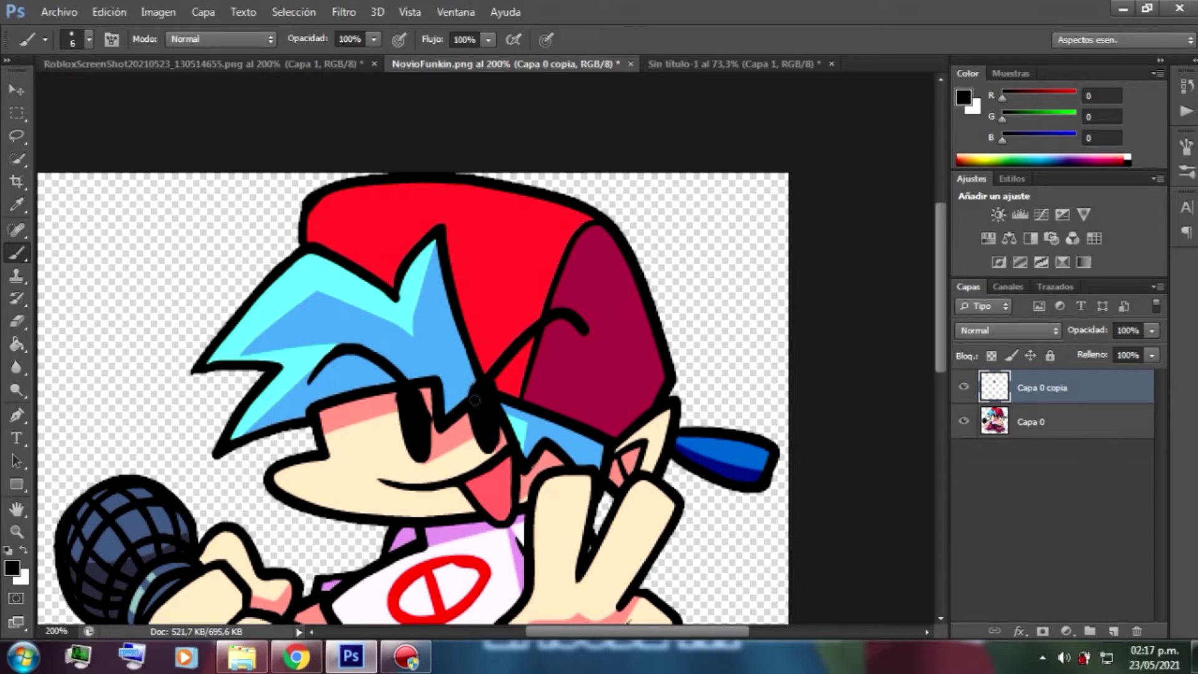
Move the painted eyes and brows onto the blank grey face, scale them to 75.81% by 71.73%, and rotate them 14.58°
click(8, 83)
drag(454, 459, 370, 370)
key(ctrl+t)
drag(336, 306, 353, 331)
drag(497, 288, 518, 313)
drag(418, 370, 409, 353)
drag(355, 303, 362, 310)
drag(378, 354, 375, 343)
click(17, 131)
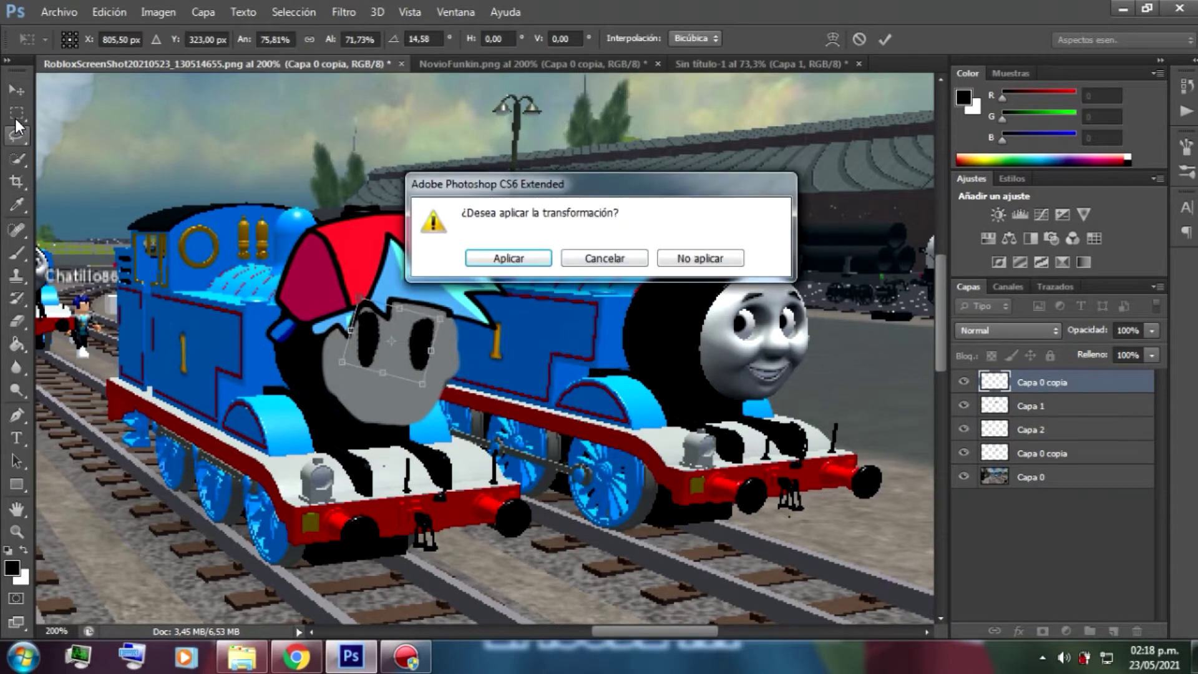
click(539, 254)
click(11, 255)
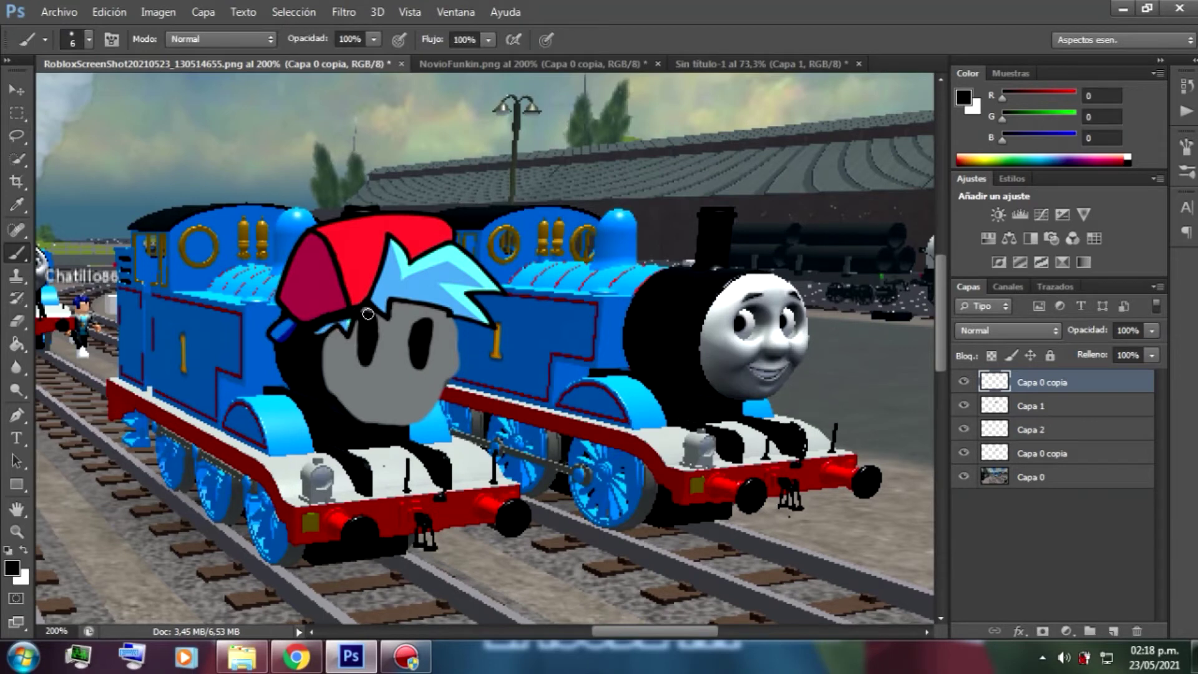
Flip the eyes and eyebrows layer horizontally and apply the transformation
click(17, 90)
key(ctrl+t)
right_click(415, 313)
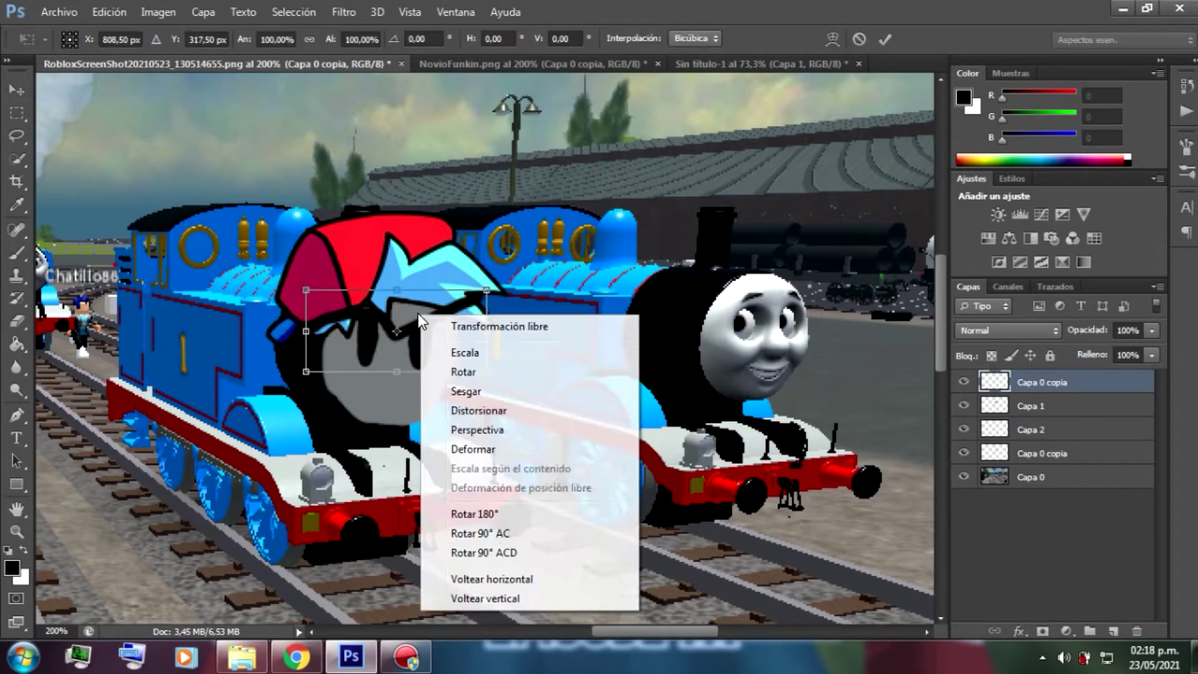
click(506, 579)
click(17, 91)
click(539, 259)
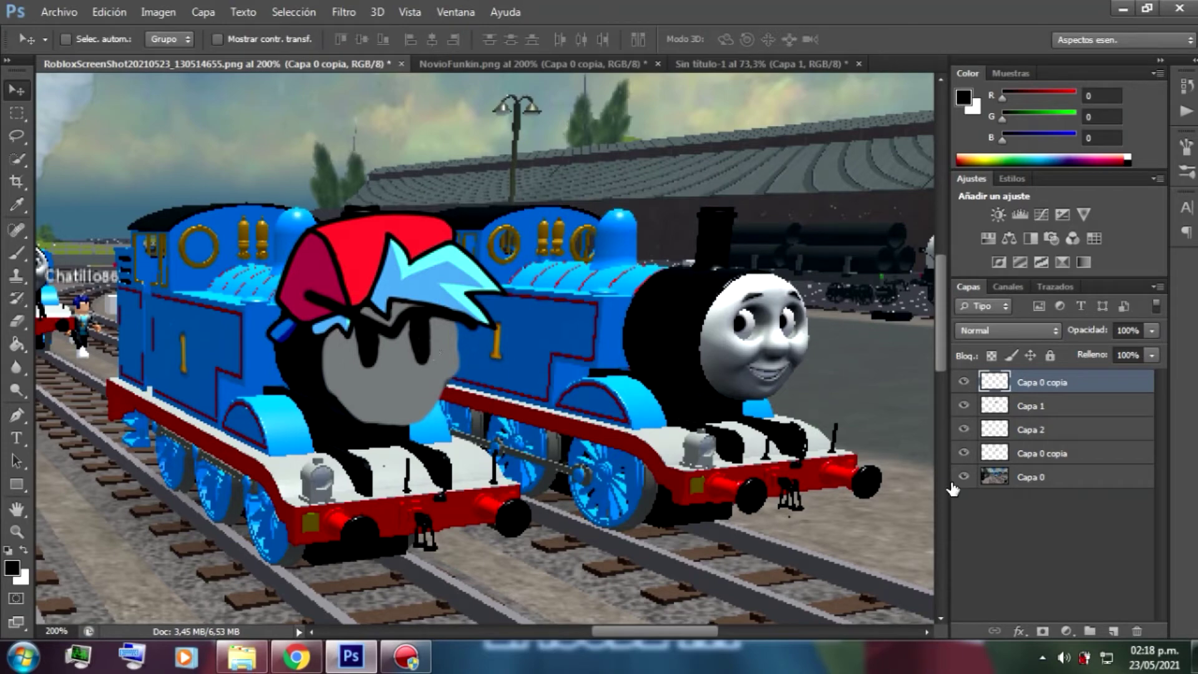
Duplicate the background layer Capa 0 and sample the left train's body blue (RGB 0, 79, 157)
right_click(1023, 477)
click(624, 76)
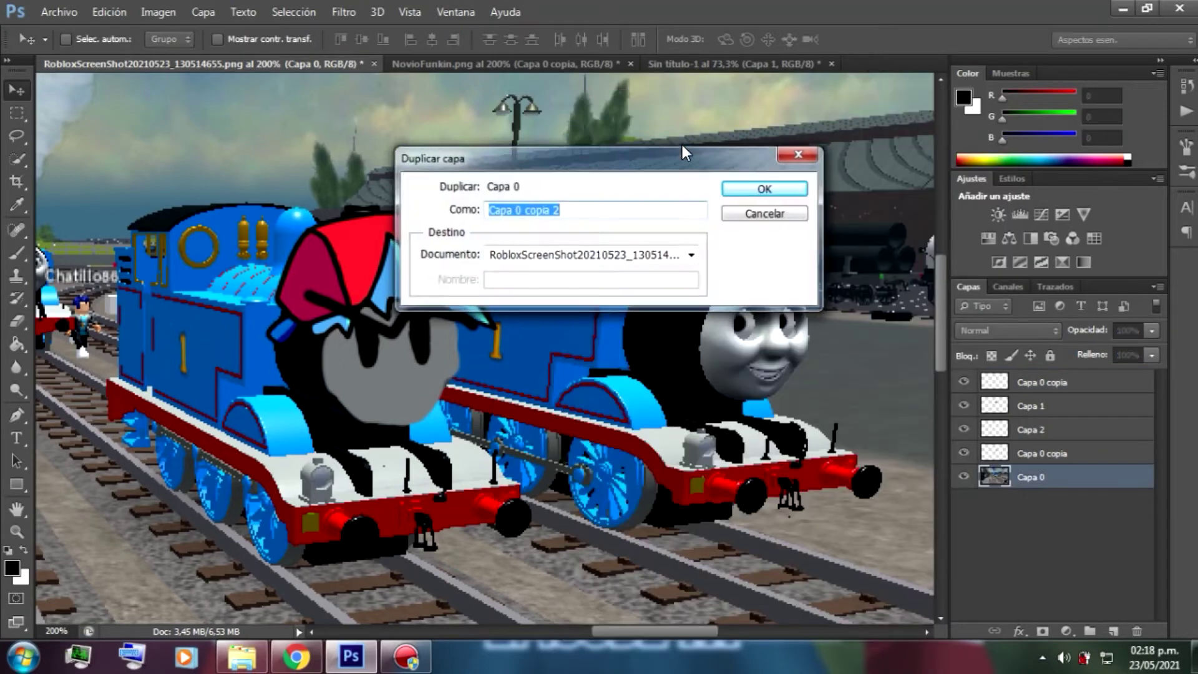
click(14, 210)
click(204, 317)
Select the left train's blue body with the Magic Wand at tolerance 32 and extend the selection repeatedly to similar colours
click(18, 162)
click(255, 324)
right_click(257, 328)
click(223, 355)
right_click(220, 346)
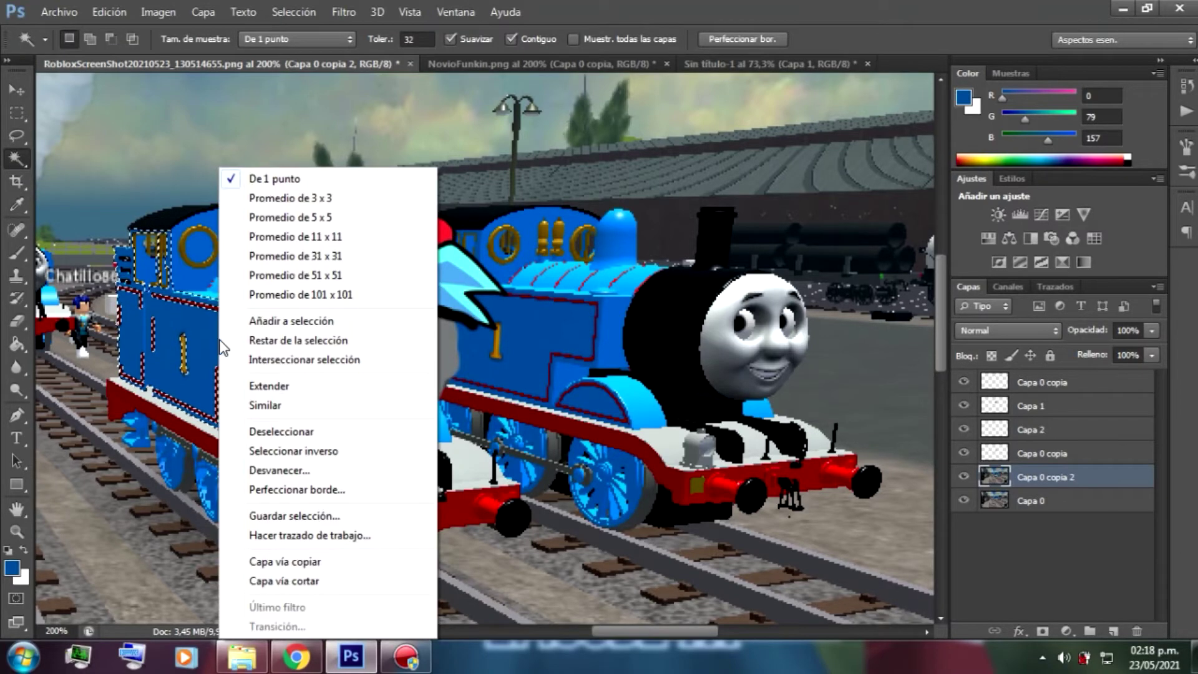
click(274, 406)
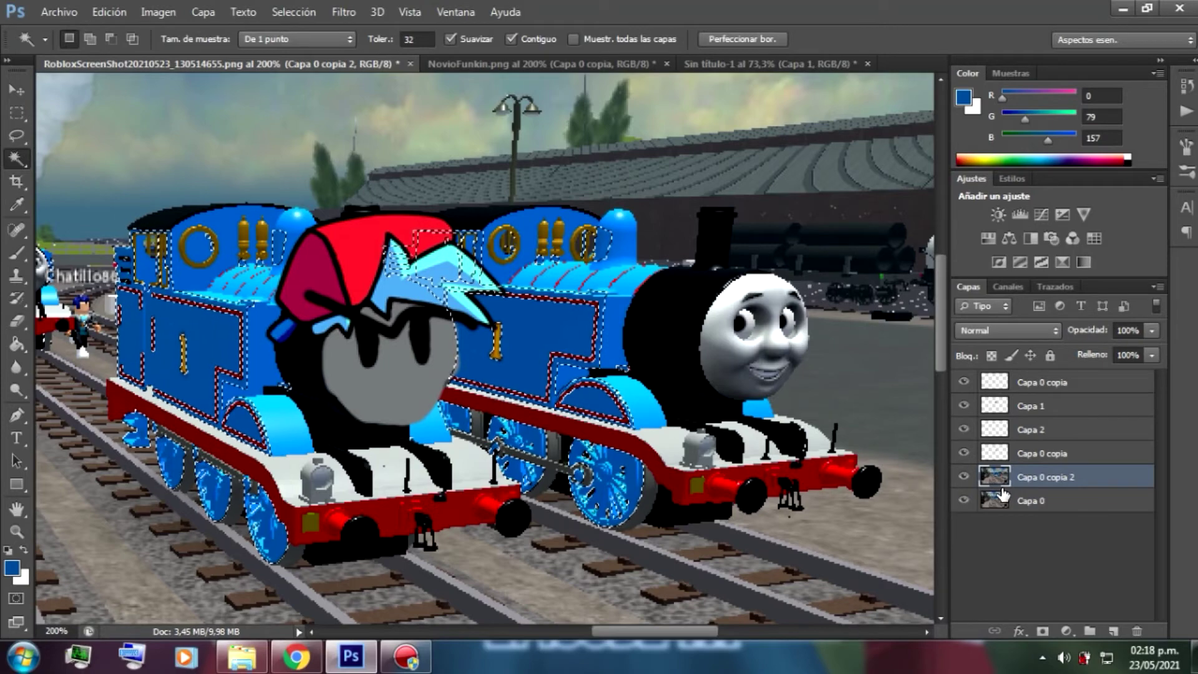
right_click(260, 346)
click(321, 408)
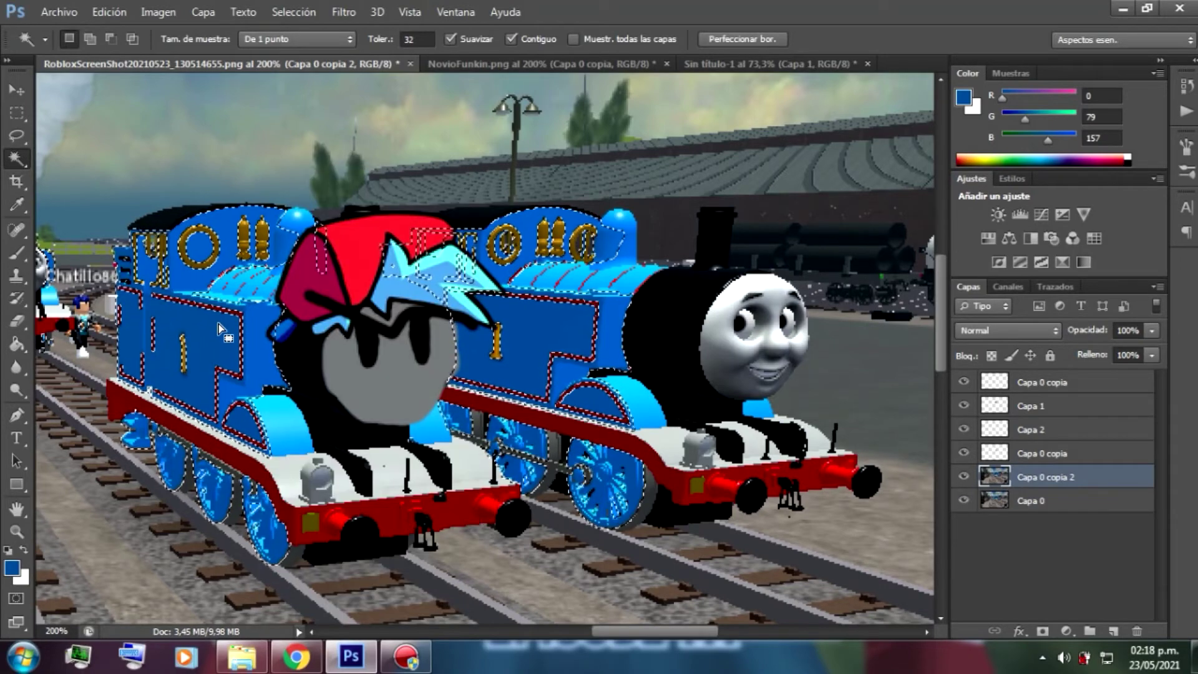
right_click(274, 379)
click(296, 406)
right_click(275, 380)
click(313, 409)
Hide the grey face layer to uncover the left train's original face
right_click(17, 159)
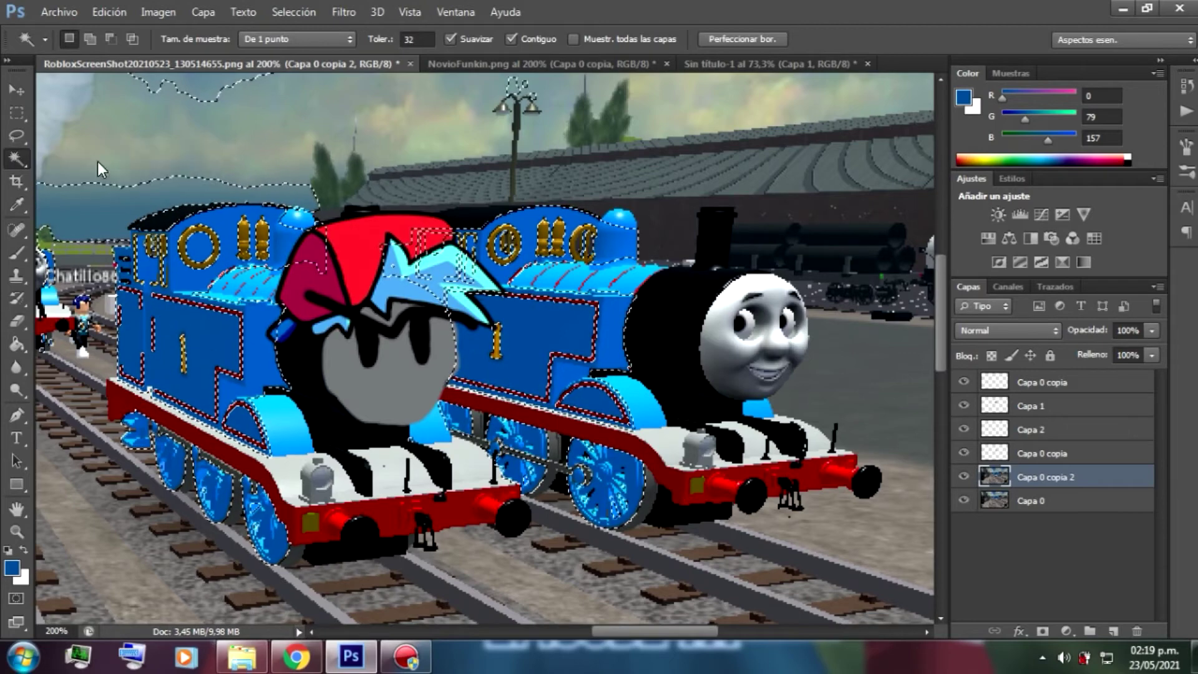
click(94, 157)
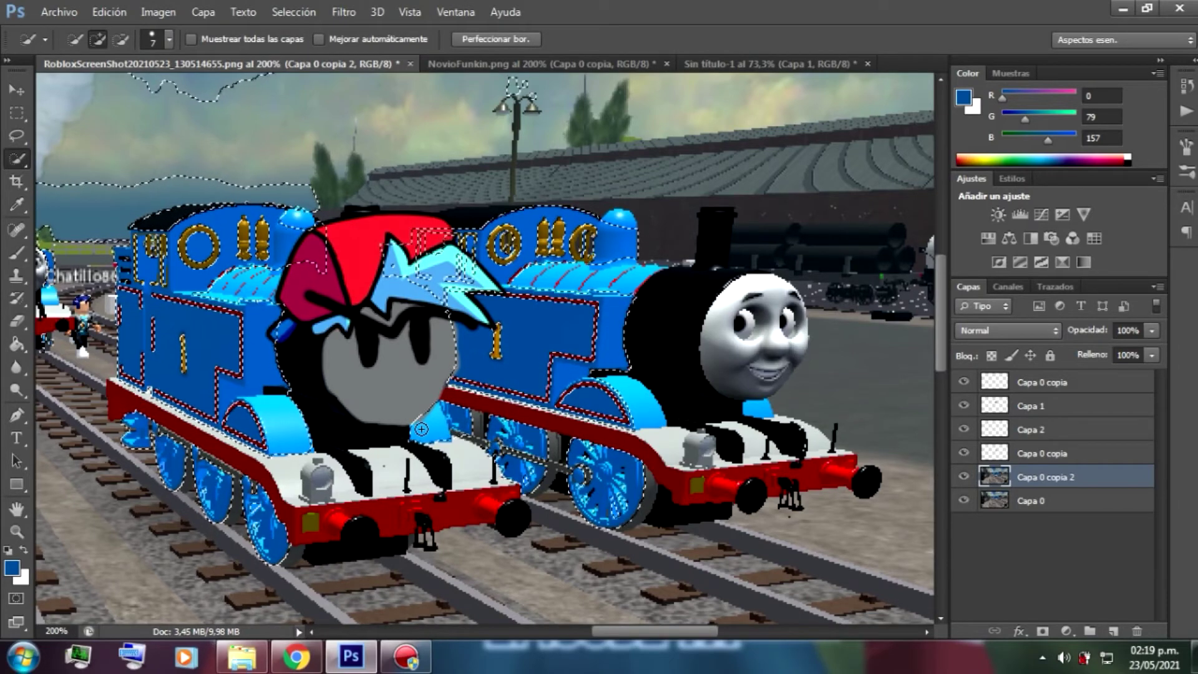
click(961, 452)
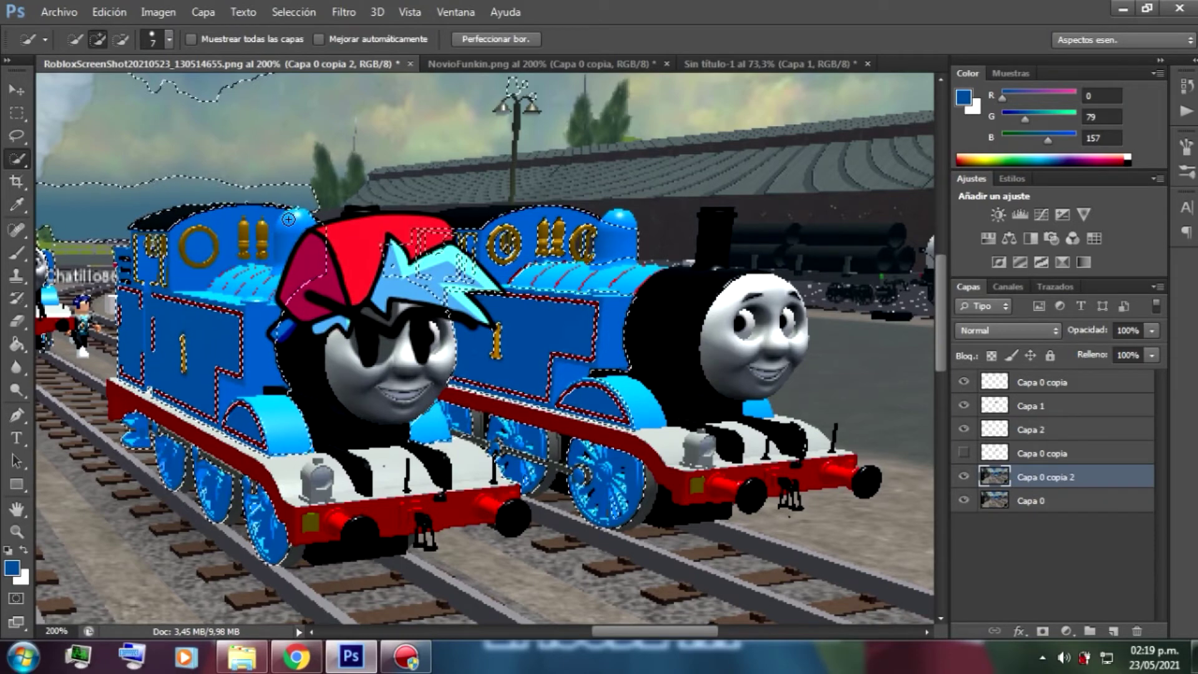
Clear the selection and reselect the left train's blue body and similar colours with the Magic Wand
click(17, 112)
click(261, 174)
click(17, 158)
click(244, 394)
click(16, 113)
click(59, 131)
right_click(15, 158)
click(58, 170)
click(254, 340)
right_click(257, 341)
click(312, 406)
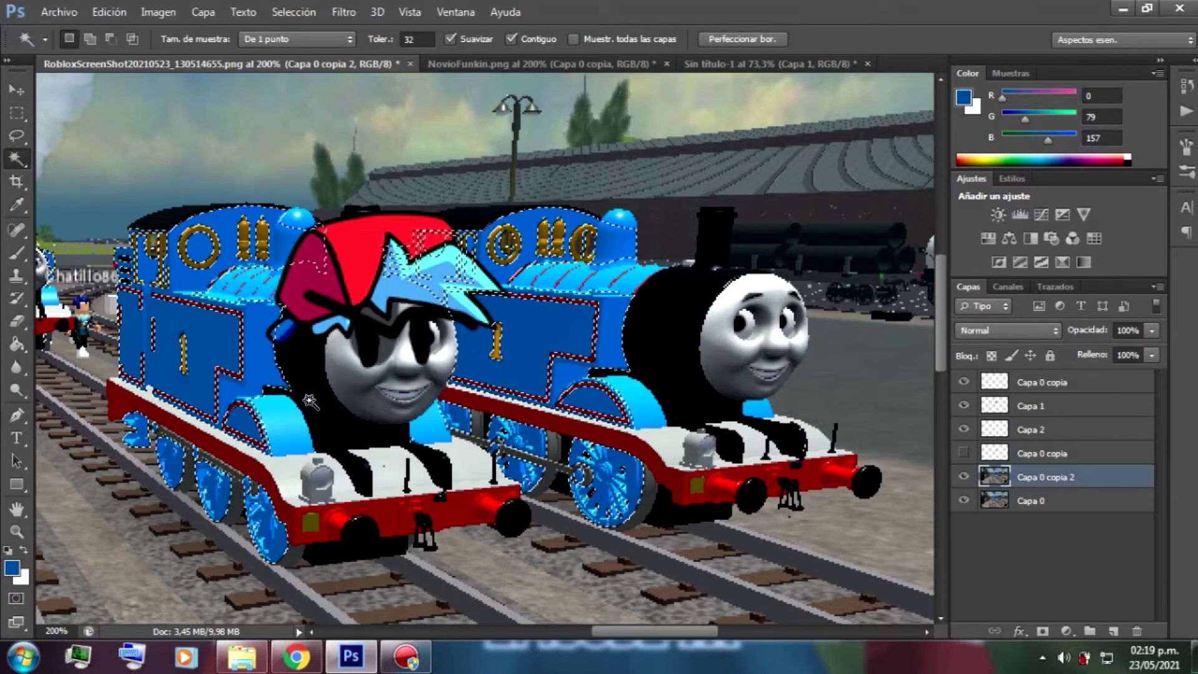
right_click(251, 332)
click(381, 405)
right_click(257, 337)
click(353, 405)
Try selecting the train's dark red lining and similar colours with the Magic Wand, and deselect everything
click(203, 302)
click(203, 305)
right_click(203, 304)
click(247, 404)
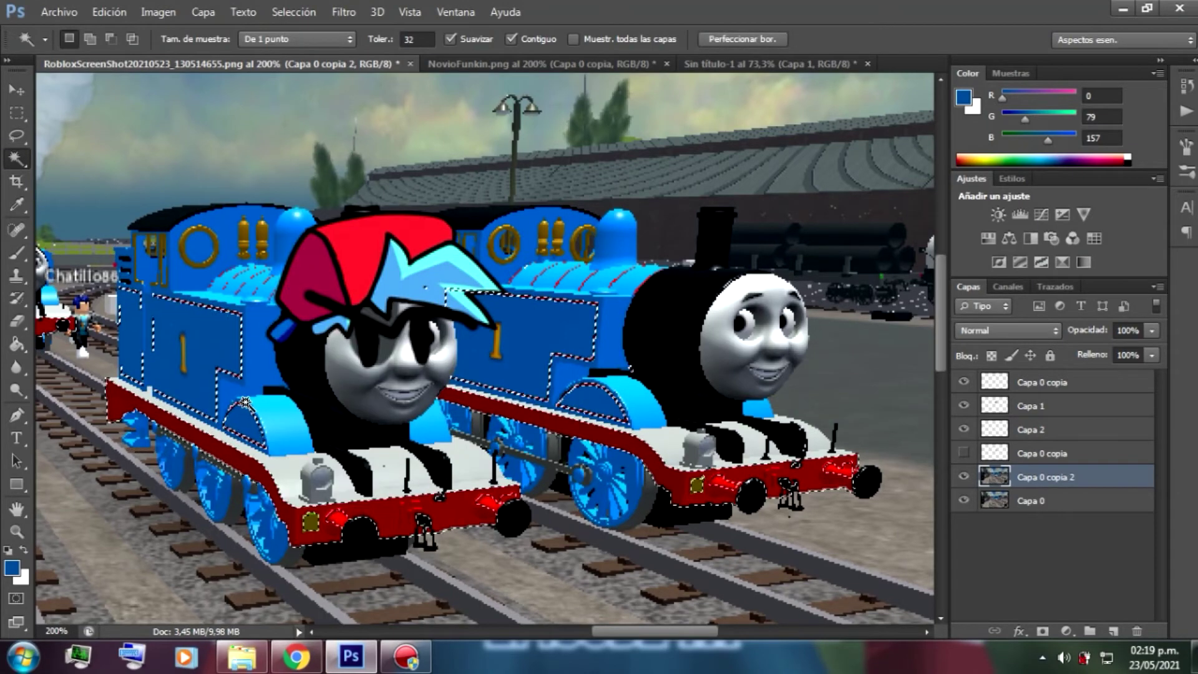
right_click(216, 315)
click(257, 386)
right_click(227, 315)
click(266, 401)
right_click(221, 315)
click(262, 428)
key(m)
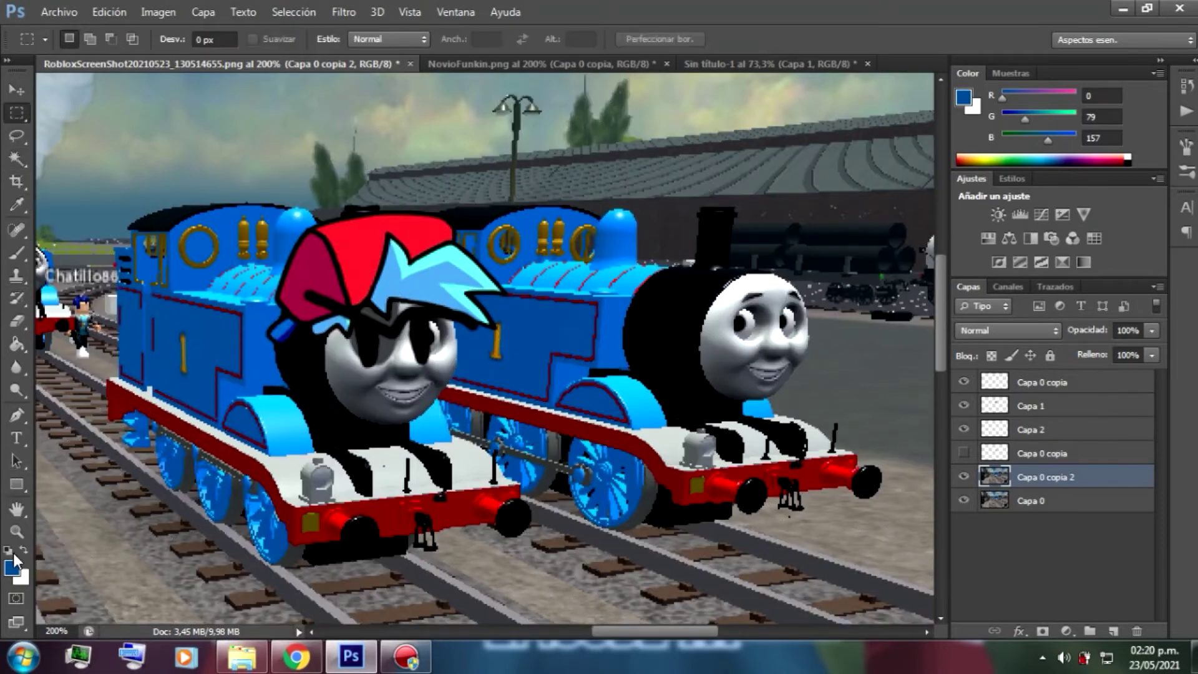
Duplicate the hidden grey face layer, show the copy, and cut the grey face out of it
click(17, 532)
click(112, 353)
click(1021, 454)
right_click(1020, 457)
click(830, 141)
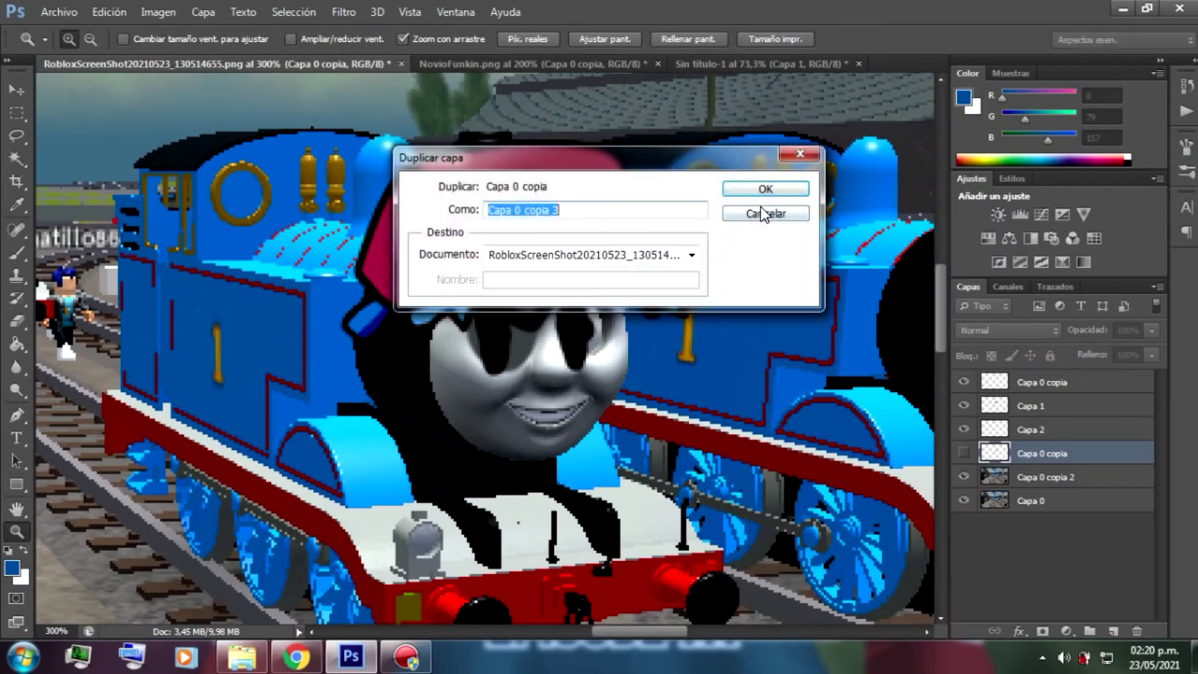
click(761, 190)
click(964, 453)
click(17, 113)
drag(398, 177, 711, 464)
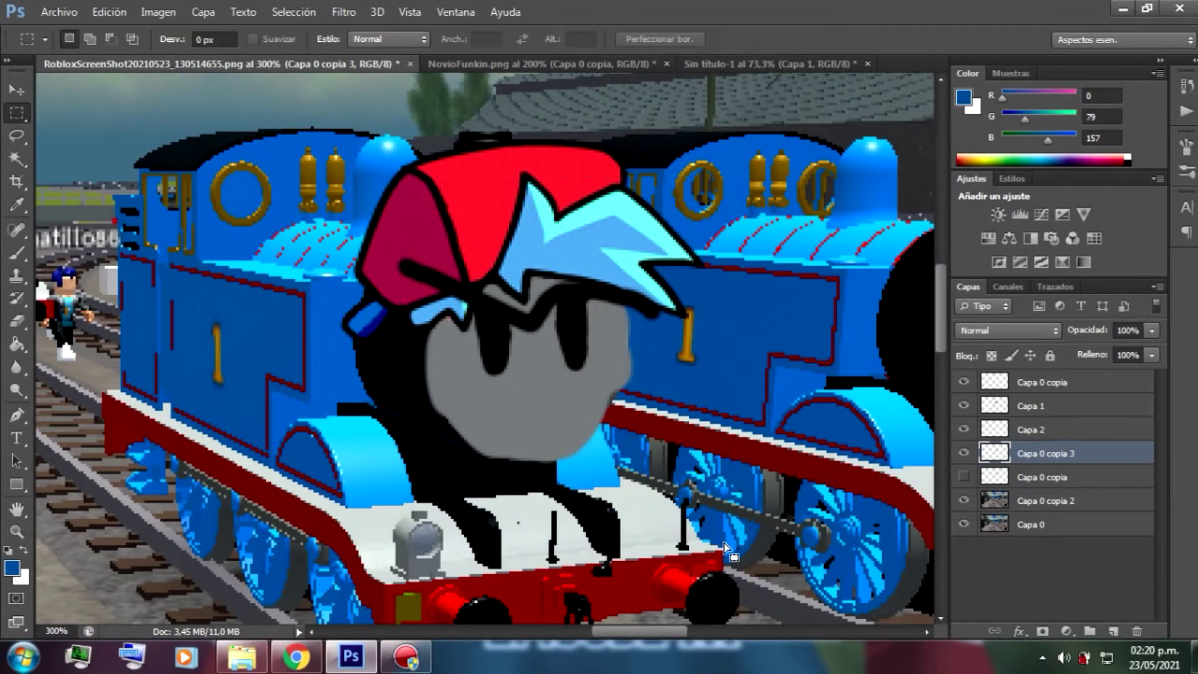
key(ctrl+x)
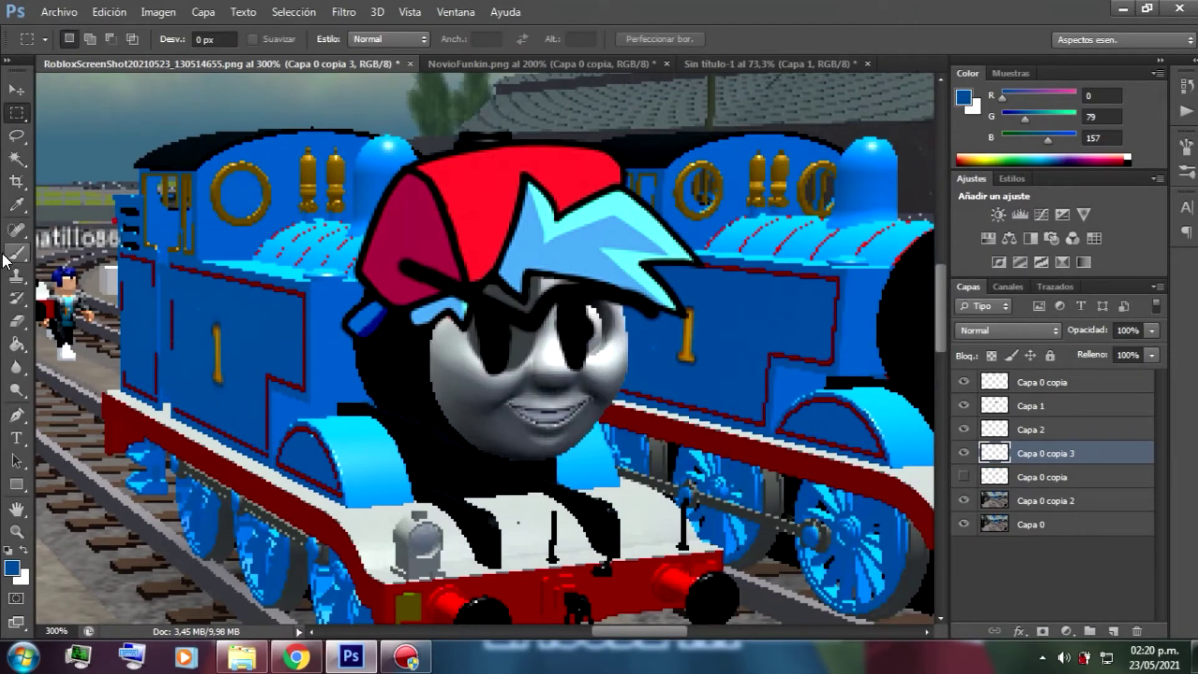
Paint over the thin stripes on the left train's boiler with a 3 px brush in sampled red (RGB 255, 22, 6)
click(12, 568)
drag(561, 200, 703, 65)
click(834, 114)
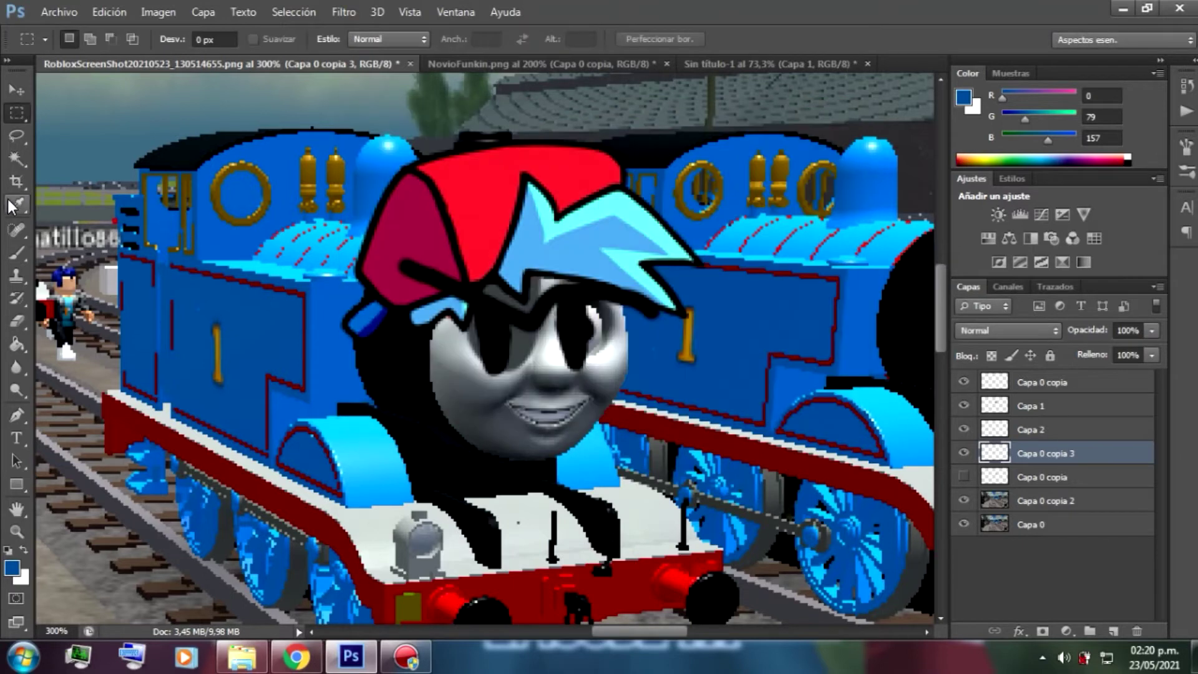
click(12, 206)
click(295, 239)
click(14, 253)
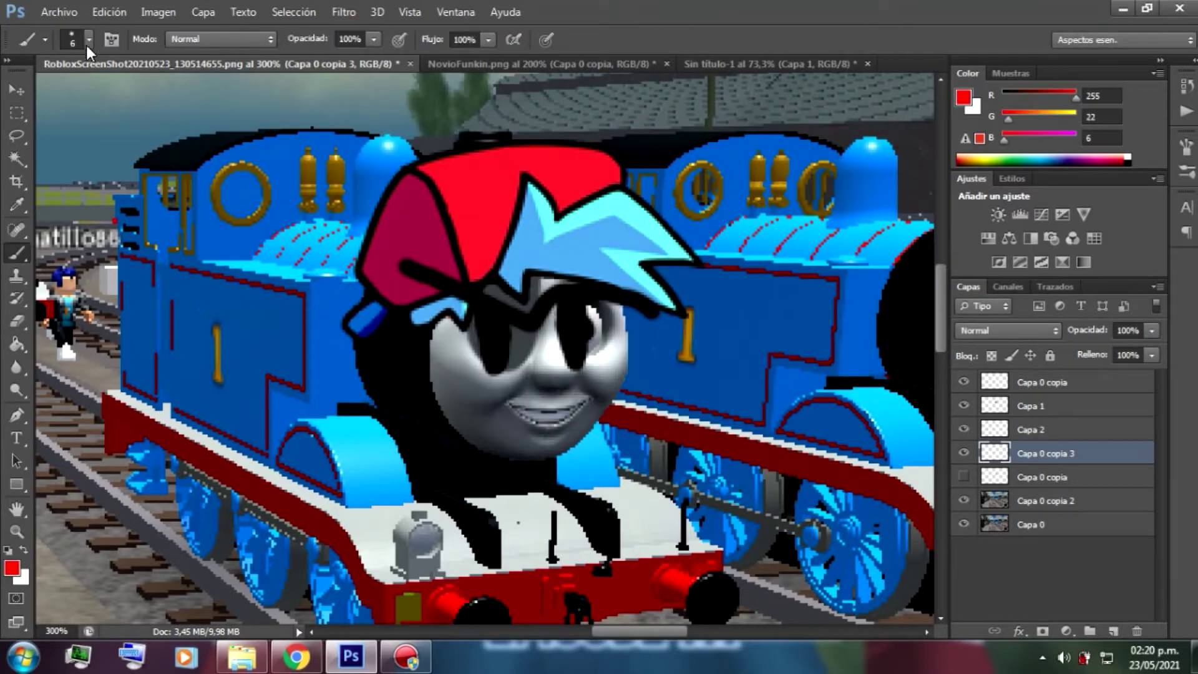
click(89, 41)
drag(32, 97, 28, 97)
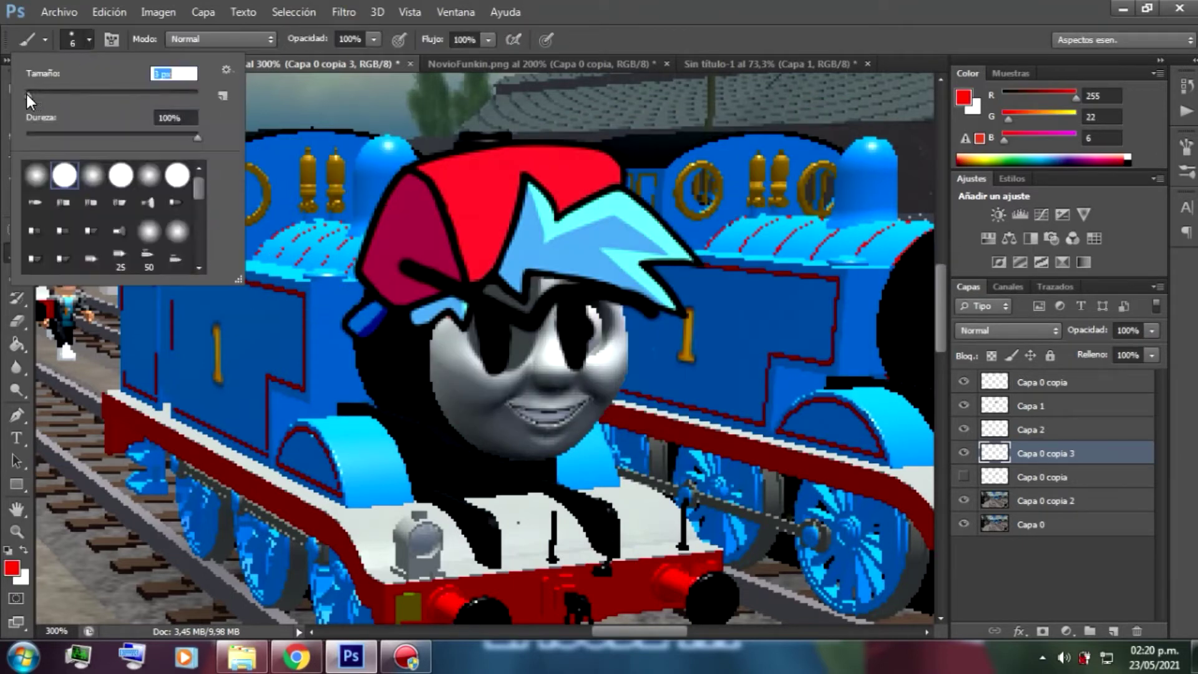
click(276, 257)
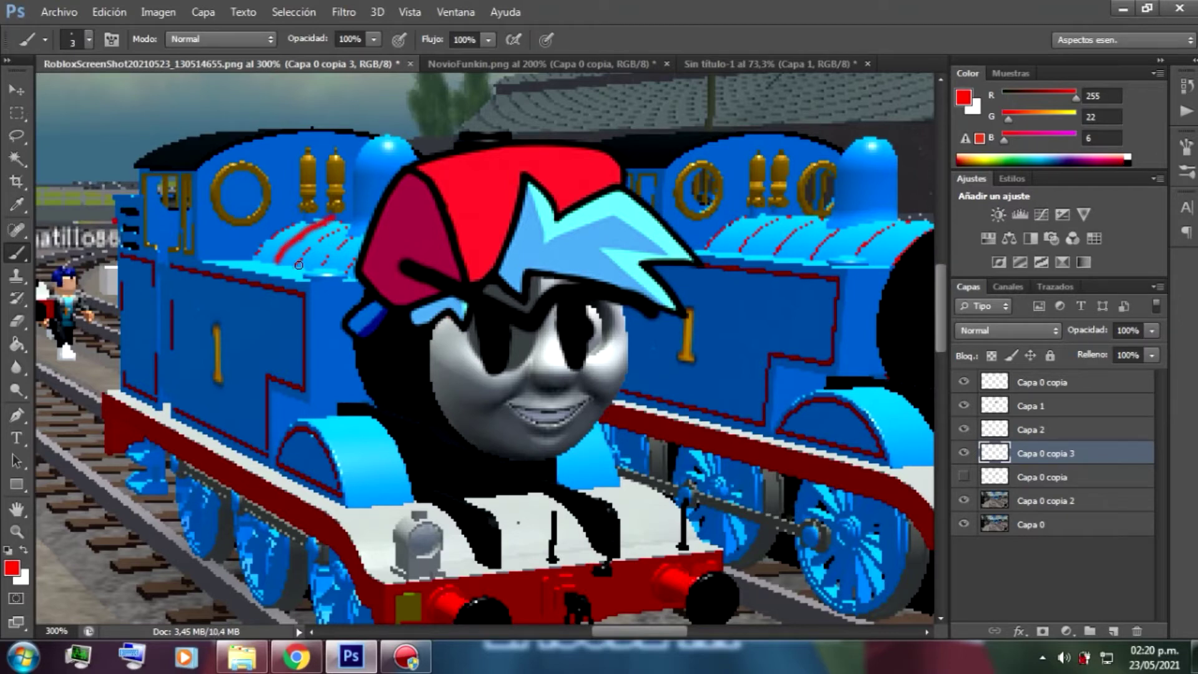
key(e)
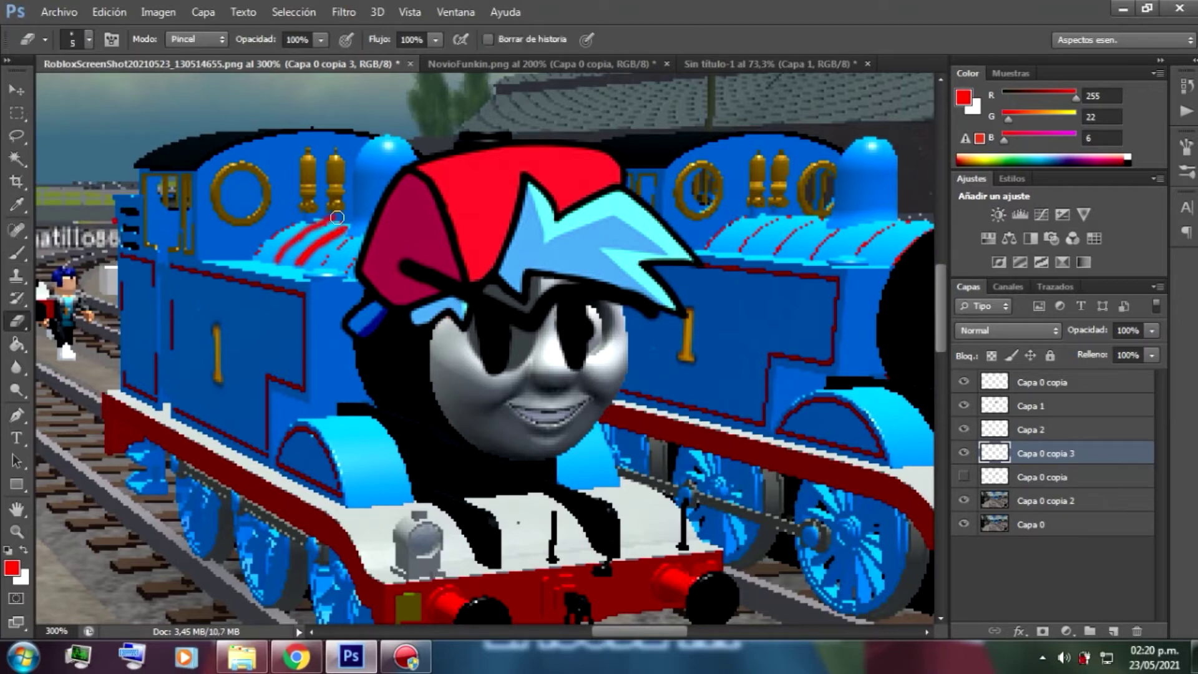
click(17, 252)
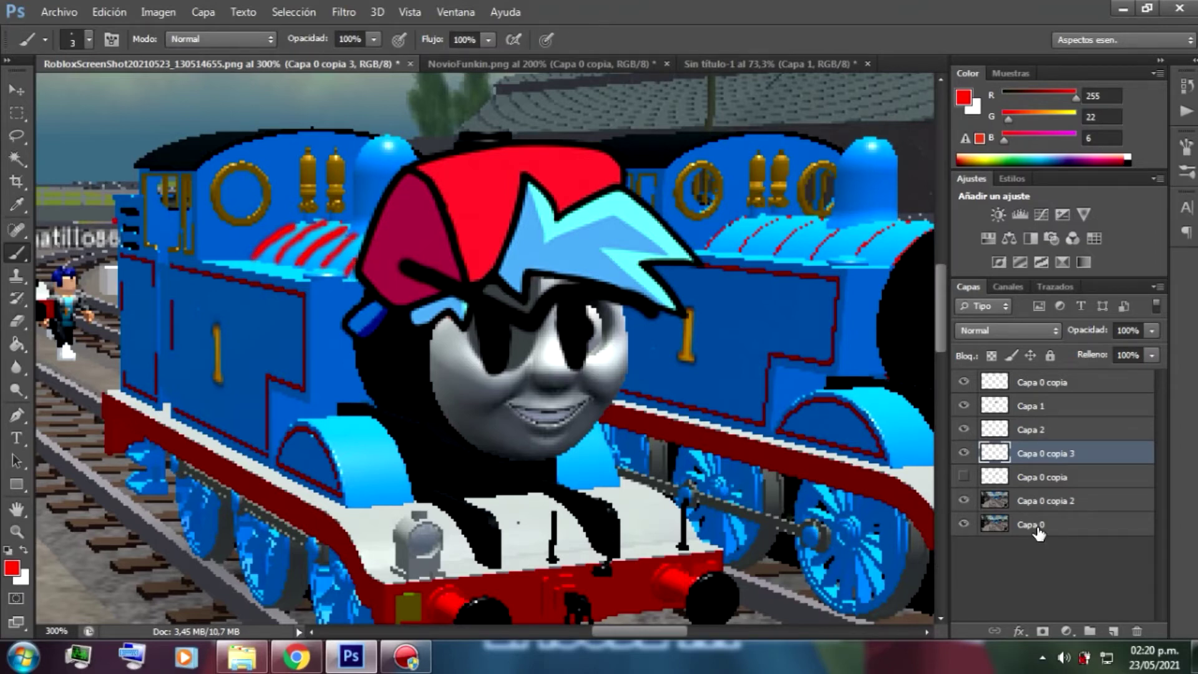
Try selecting the left train's blue body and similar colours on Capa 0 copia 2 with the Magic Wand, and deselect everything
click(1048, 500)
click(16, 159)
click(250, 337)
right_click(256, 337)
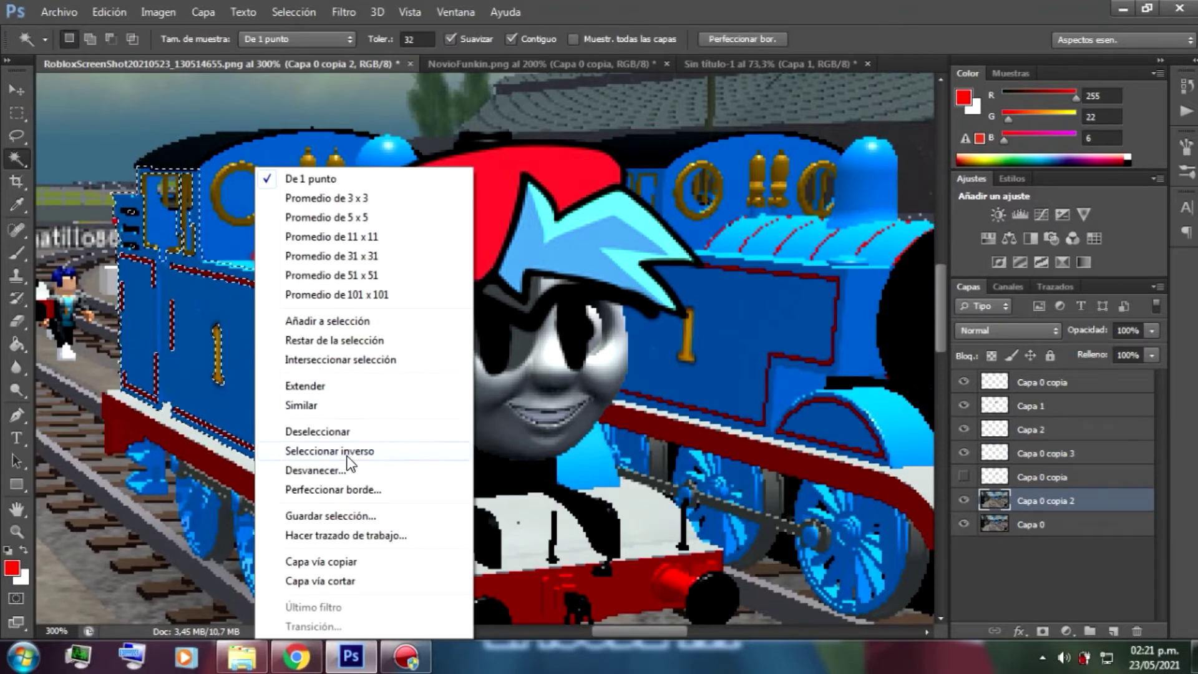
click(301, 405)
right_click(347, 409)
click(377, 411)
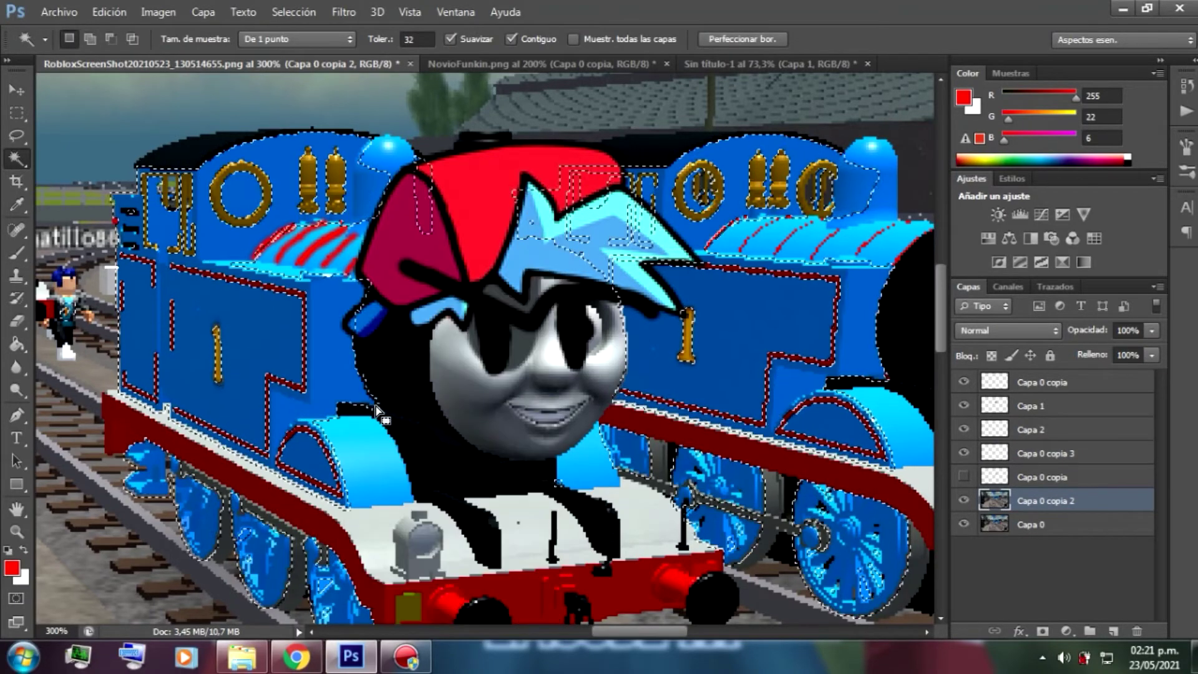
right_click(320, 377)
click(367, 407)
right_click(322, 382)
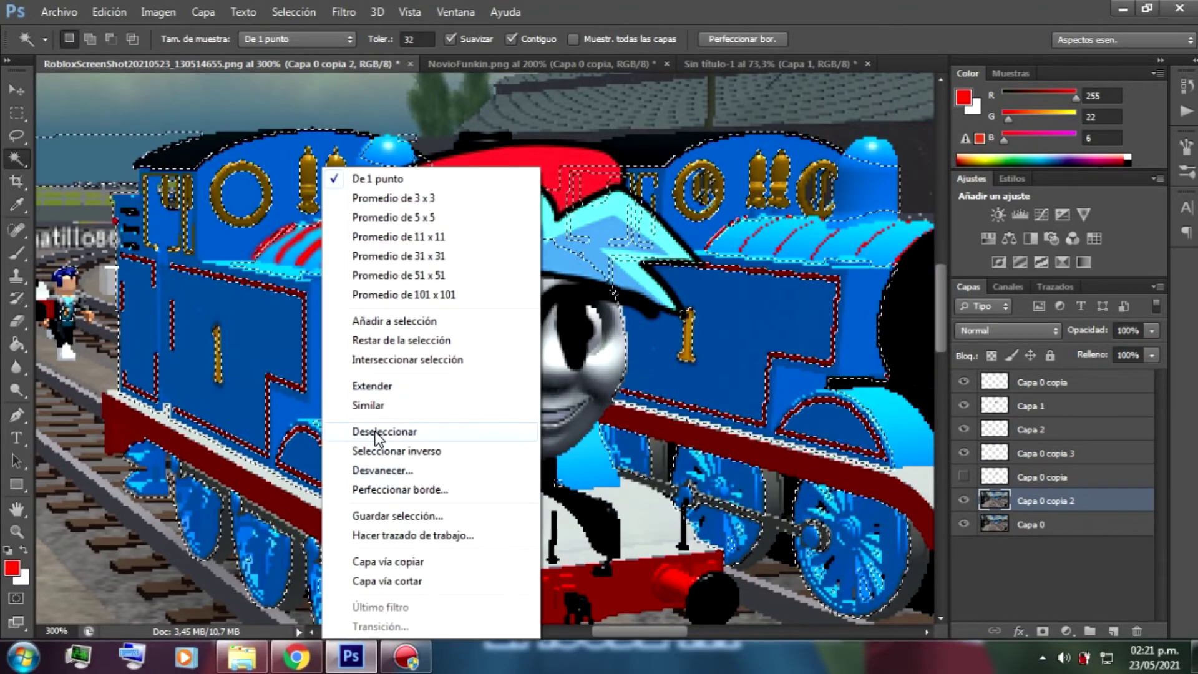
click(377, 435)
key(m)
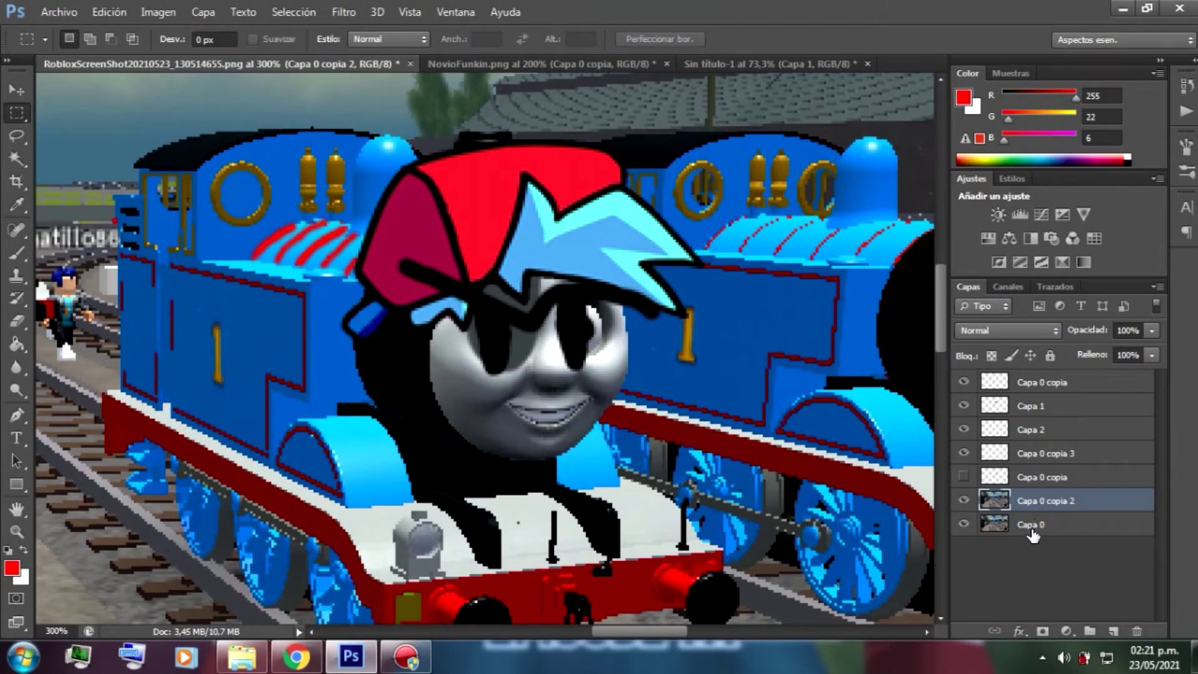
click(1045, 480)
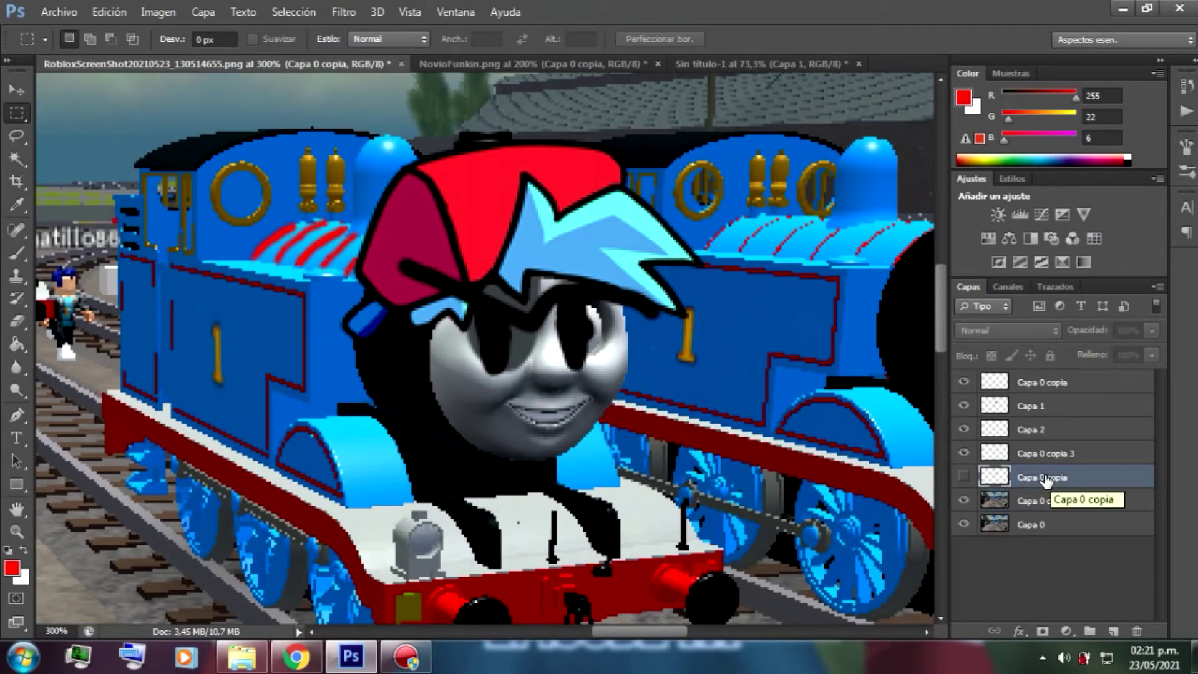
click(1036, 503)
right_click(1036, 504)
click(631, 133)
click(769, 214)
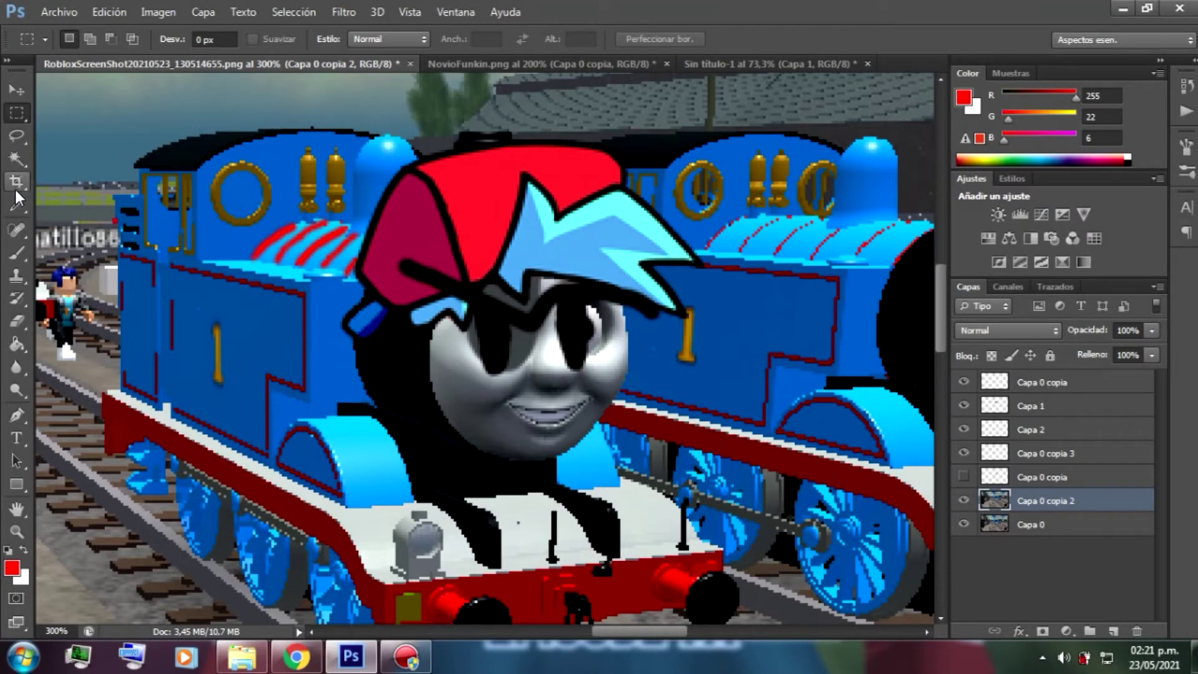
Select the left train's blue body and cab with the Quick Selection tool, leaving out the area behind the cab
right_click(20, 207)
click(16, 254)
right_click(18, 161)
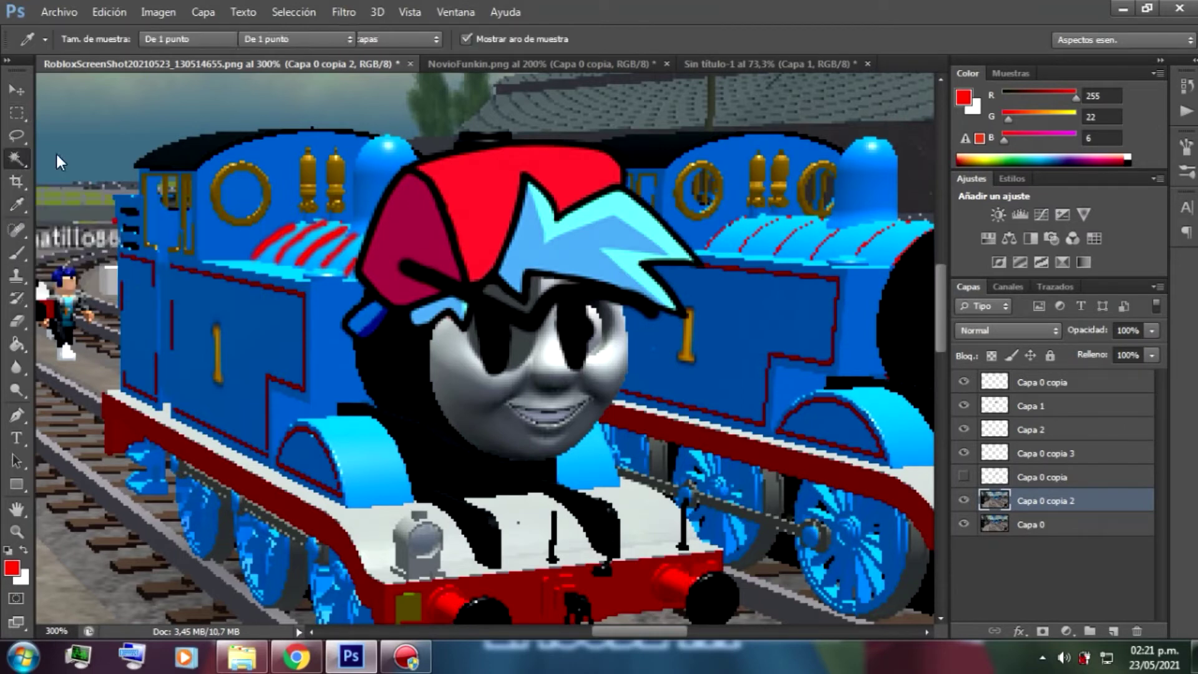
click(94, 155)
drag(337, 305, 316, 411)
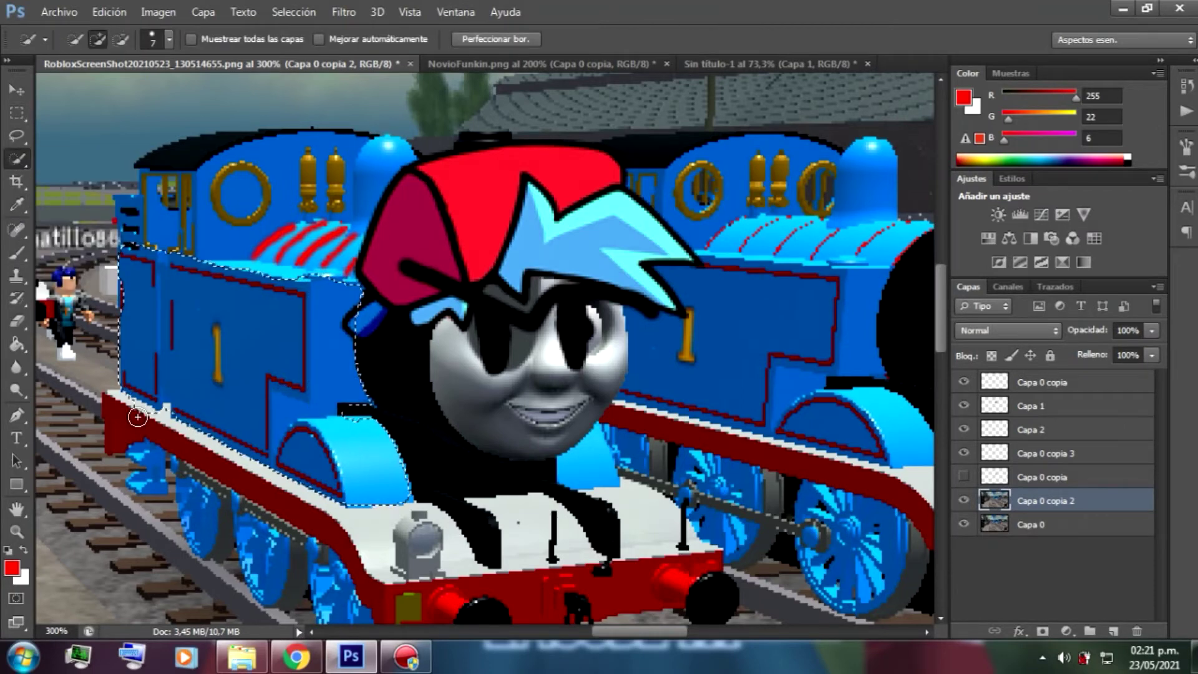
key(alt)
mouse_move(249, 268)
mouse_down()
mouse_move(299, 189)
mouse_move(139, 237)
mouse_move(119, 184)
mouse_up()
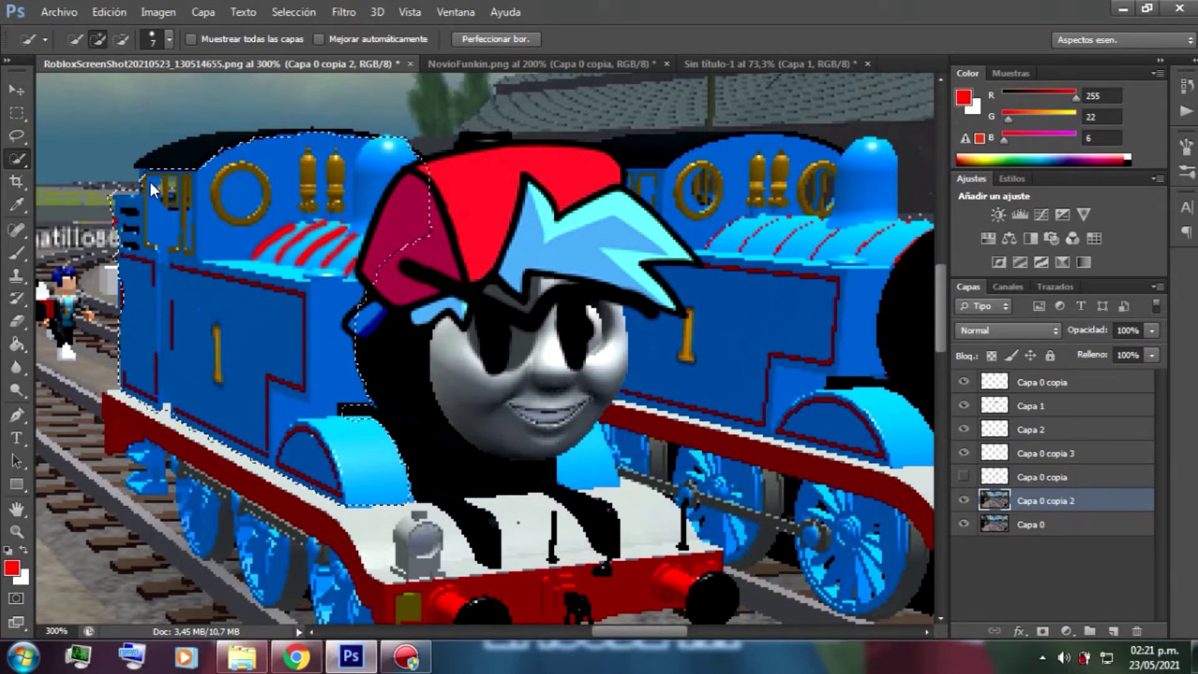
key(alt)
alt+click(119, 184)
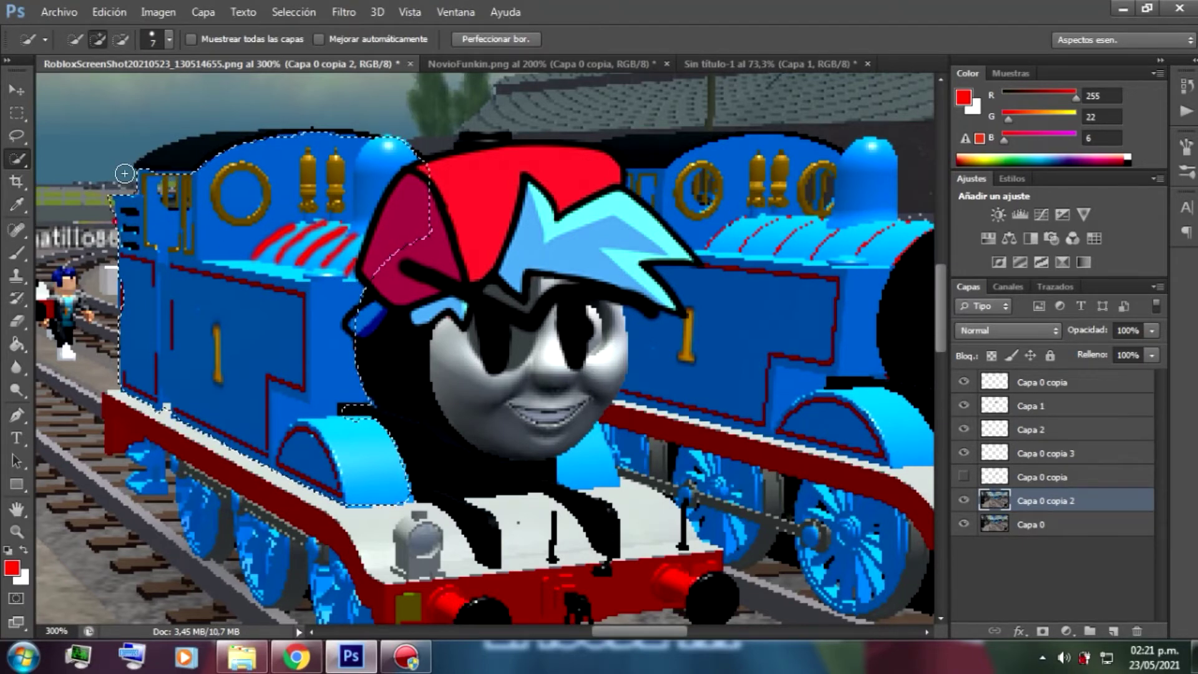
Add the far front fender and the left train's wheels to the selection
mouse_move(591, 471)
mouse_down()
mouse_move(627, 432)
mouse_move(635, 478)
mouse_move(613, 421)
mouse_up()
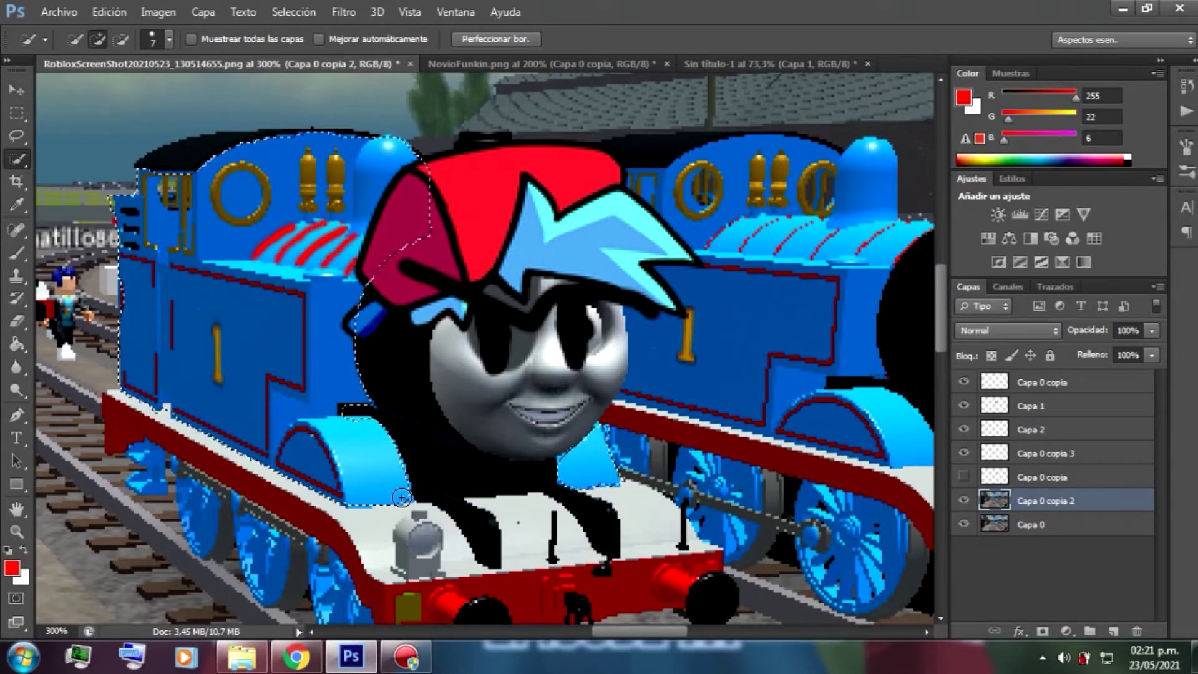
scroll(931, 305, down, 3)
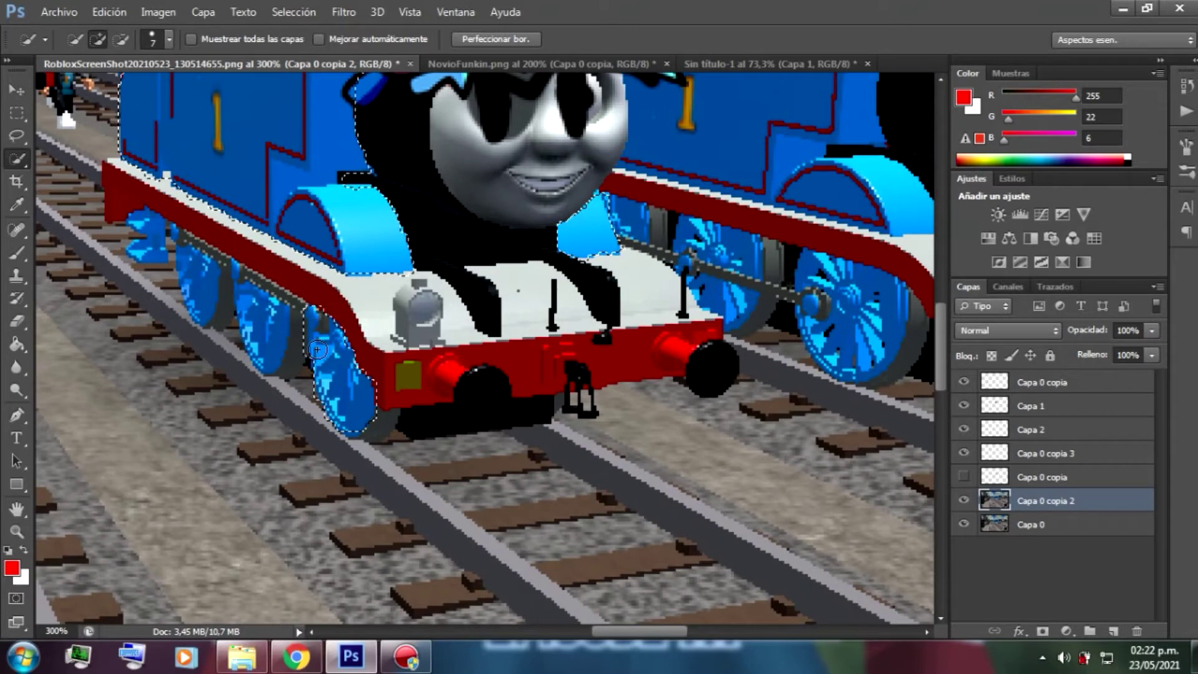
mouse_move(237, 278)
mouse_down()
mouse_move(194, 269)
mouse_move(197, 283)
mouse_move(175, 234)
mouse_move(136, 228)
mouse_up()
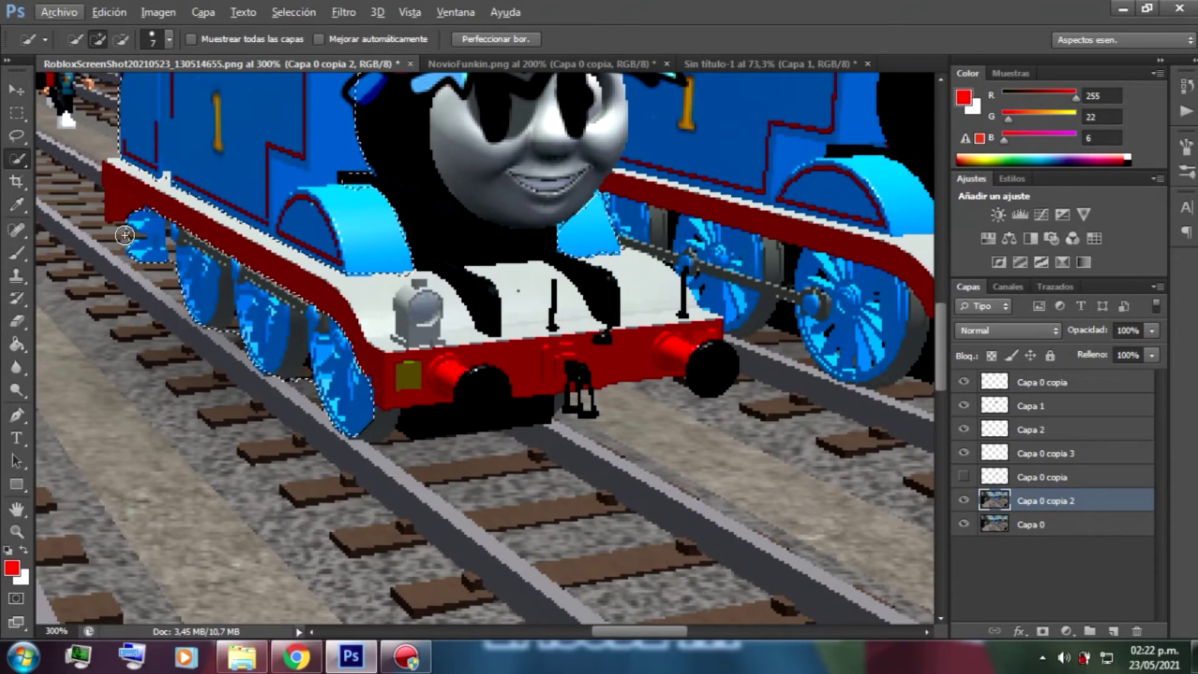
scroll(941, 321, up, 3)
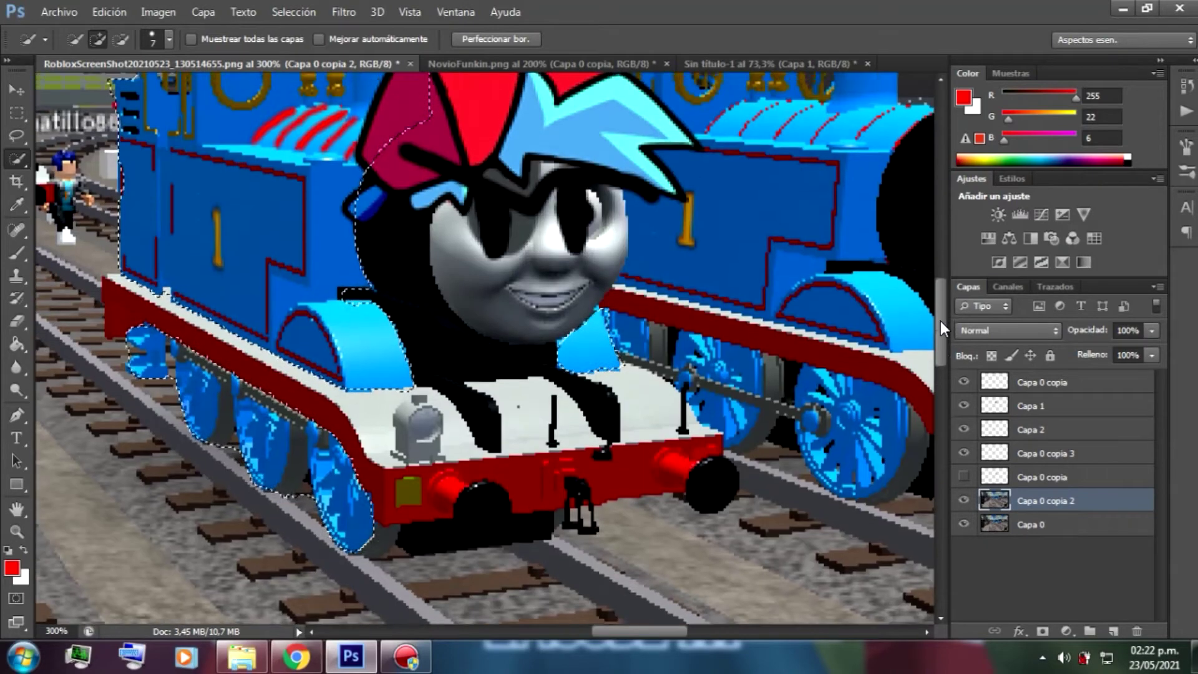
click(150, 16)
mouse_move(337, 51)
click(436, 145)
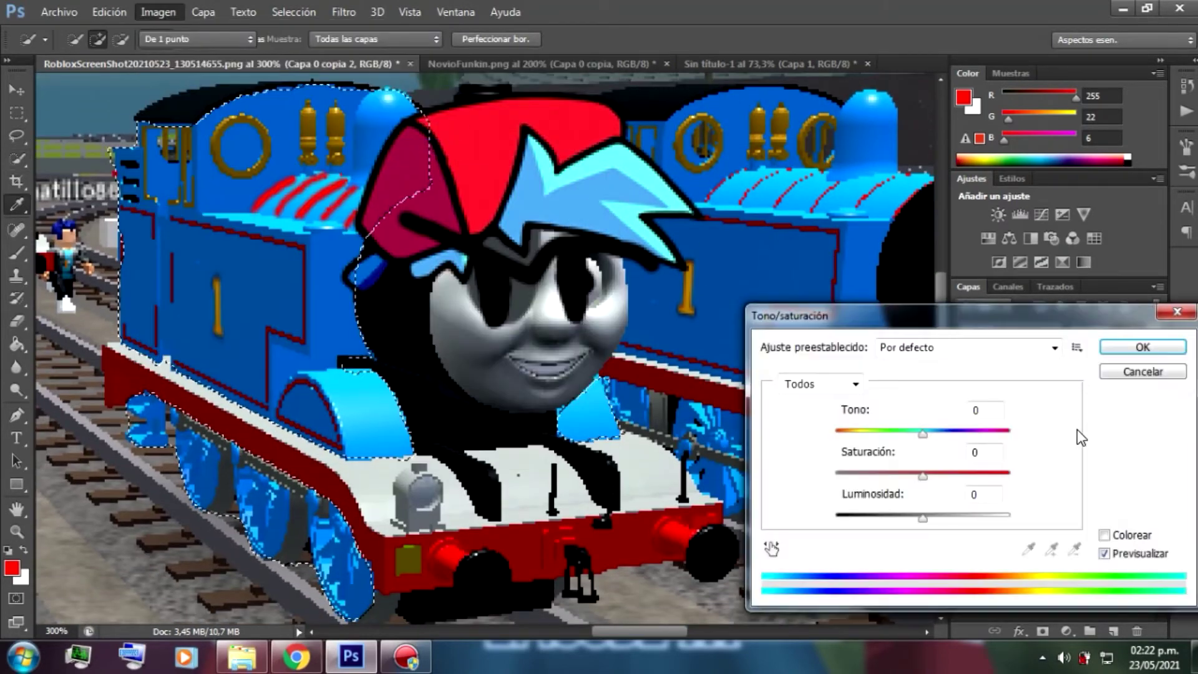
drag(922, 478, 1023, 489)
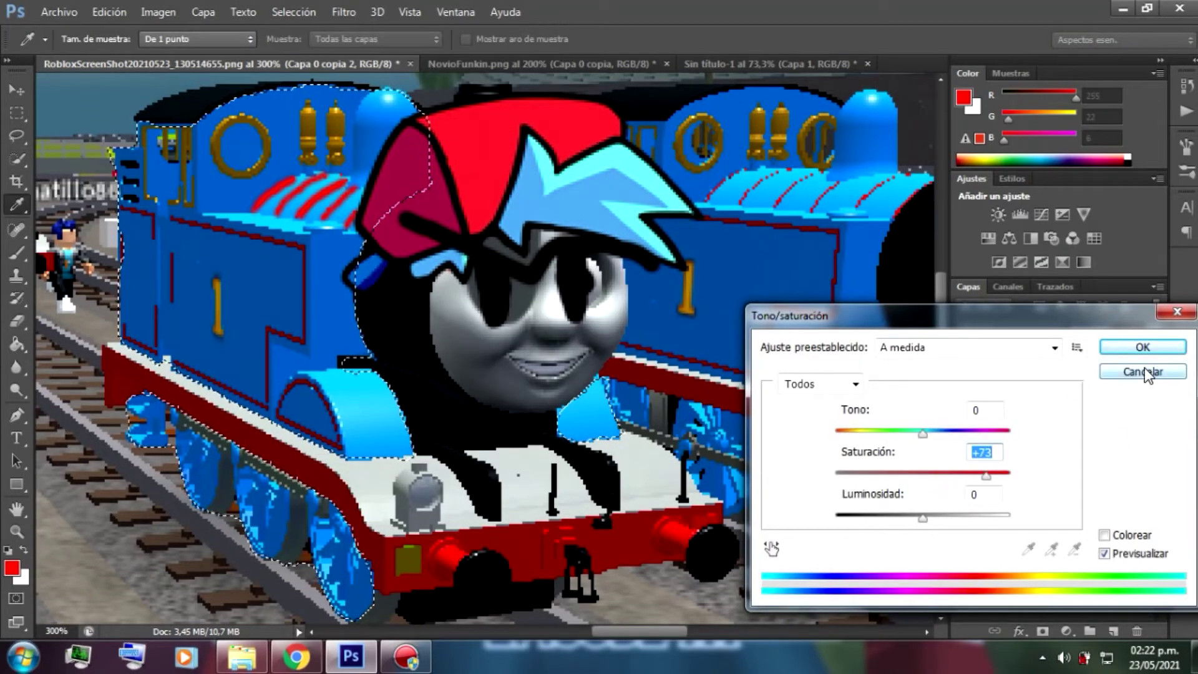
click(1142, 371)
Colorize the selected bodywork and wheels bright cyan with Hue/Saturation, and clear the selection
click(158, 12)
mouse_move(181, 54)
click(437, 144)
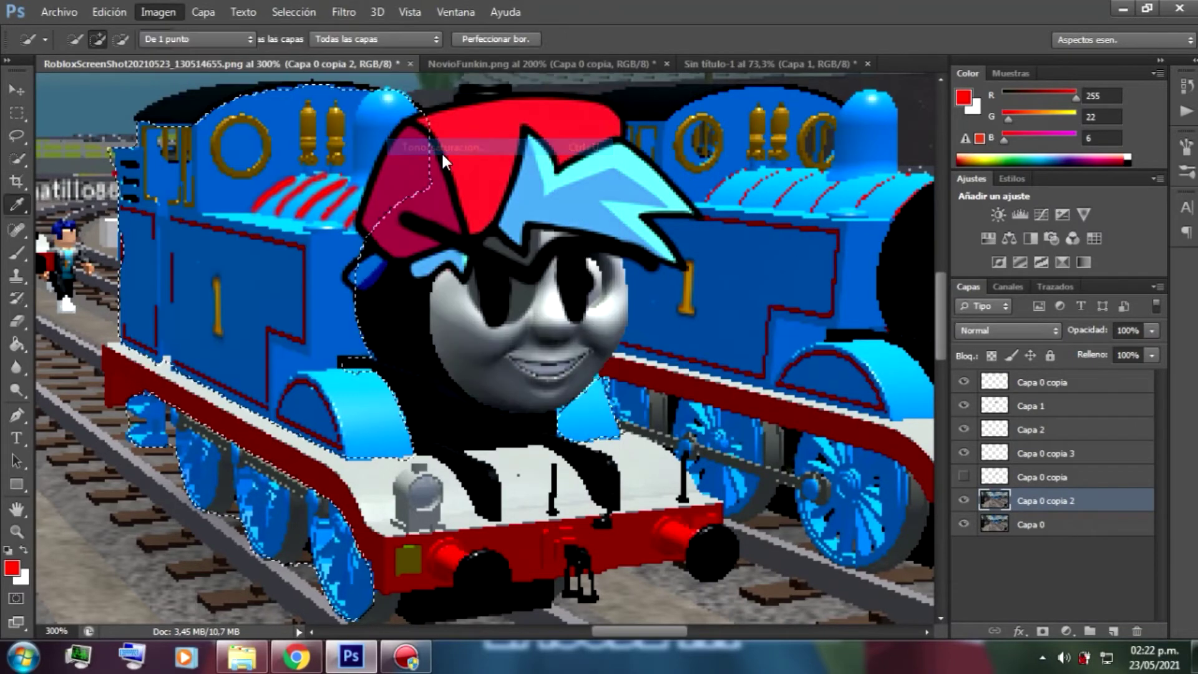
mouse_move(917, 518)
mouse_down()
mouse_move(964, 519)
mouse_move(919, 526)
mouse_up()
click(1107, 536)
drag(835, 434, 1018, 493)
drag(919, 436, 927, 436)
drag(922, 517, 933, 523)
click(1121, 351)
click(18, 113)
click(260, 219)
Duplicate the recoloured layer Capa 0 copia 2 and move Capa 0 between the two copies
right_click(1064, 501)
click(660, 136)
key(Return)
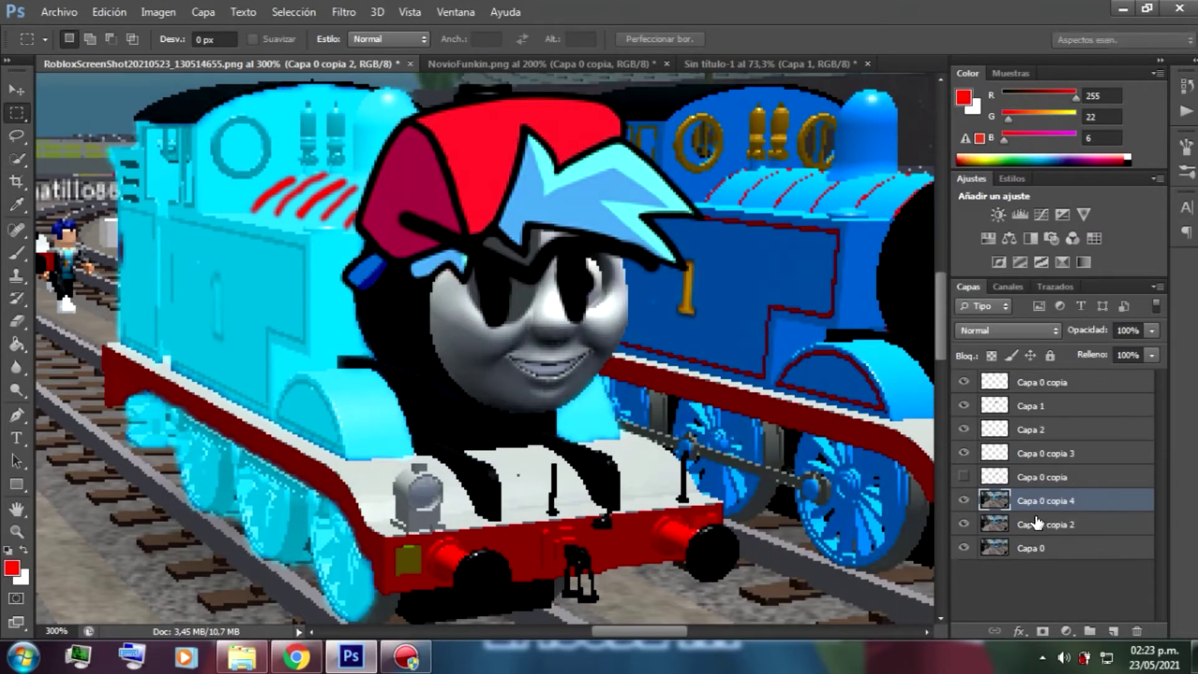
drag(1029, 548, 1043, 512)
click(955, 502)
click(956, 502)
Try to erase the cyan over the cab's left brass whistle on Capa 0 with a 3 px eraser
key(z)
click(291, 87)
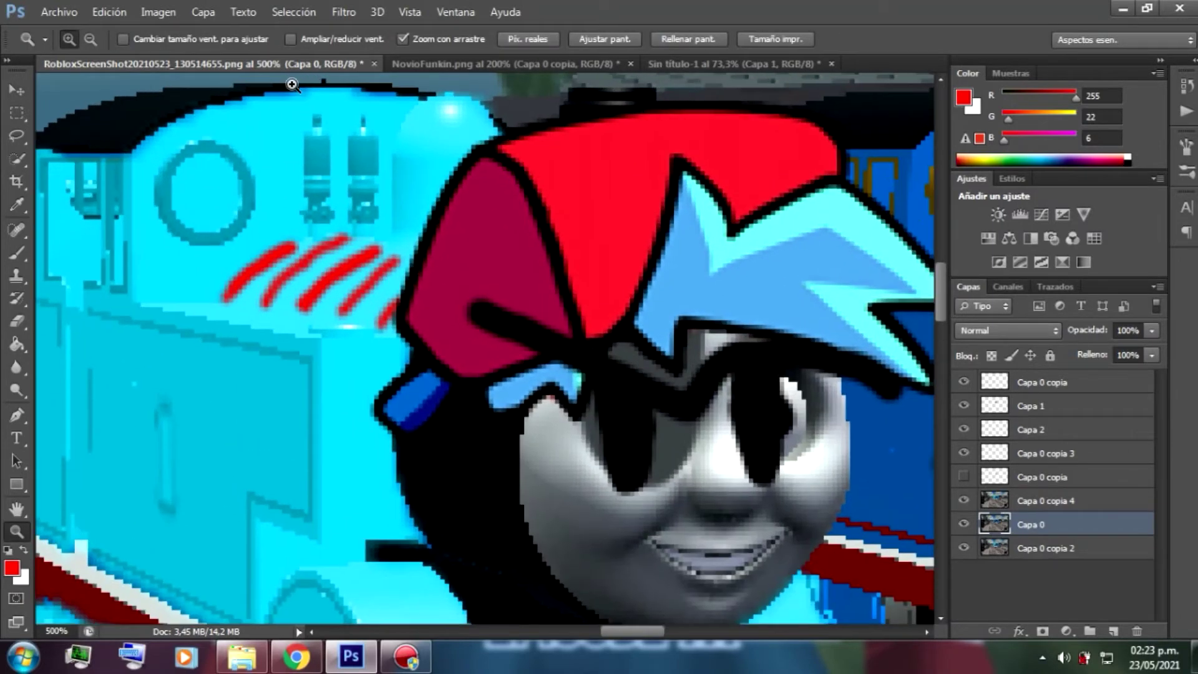
click(290, 87)
key(e)
click(89, 39)
drag(29, 93, 24, 96)
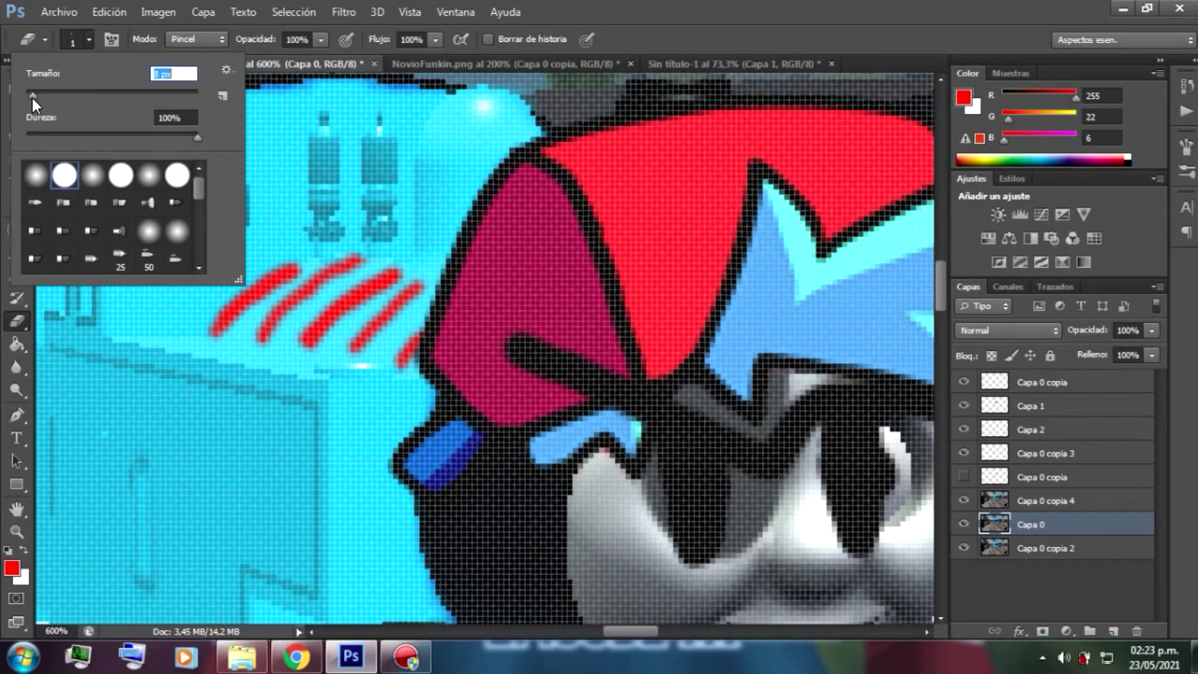
drag(29, 98, 26, 98)
click(339, 189)
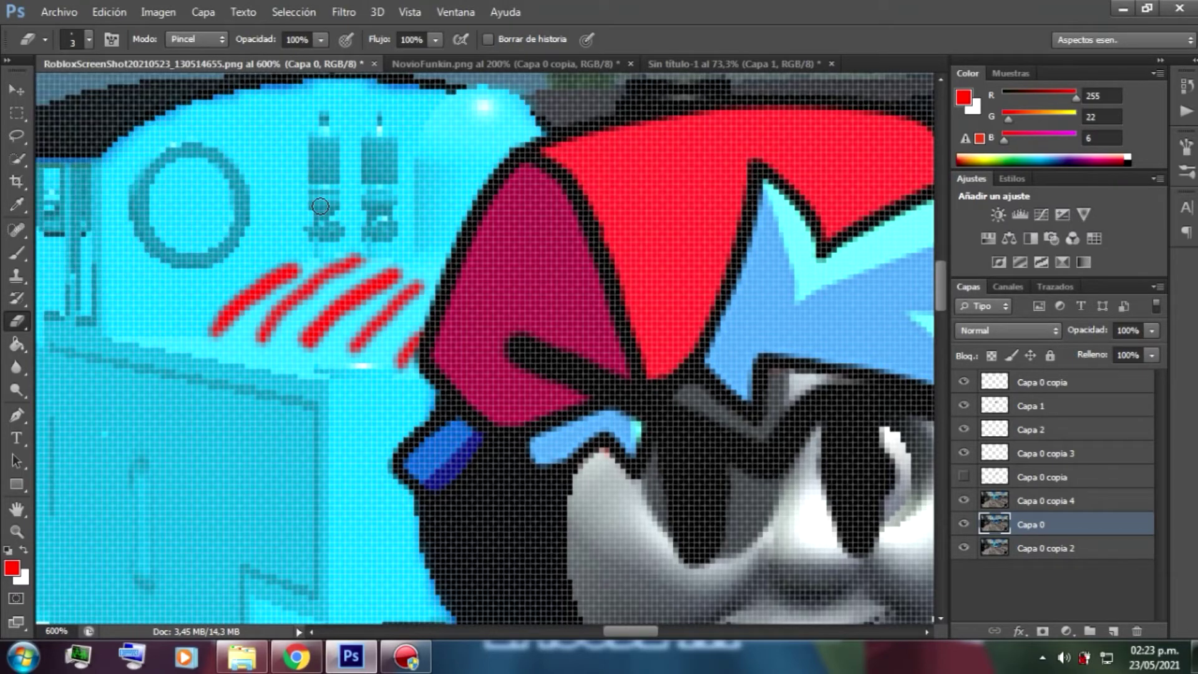
Hide Capa 0 copia 4 and paint over the erased spot on the left whistle in sampled brown (RGB 118, 84, 3)
click(964, 501)
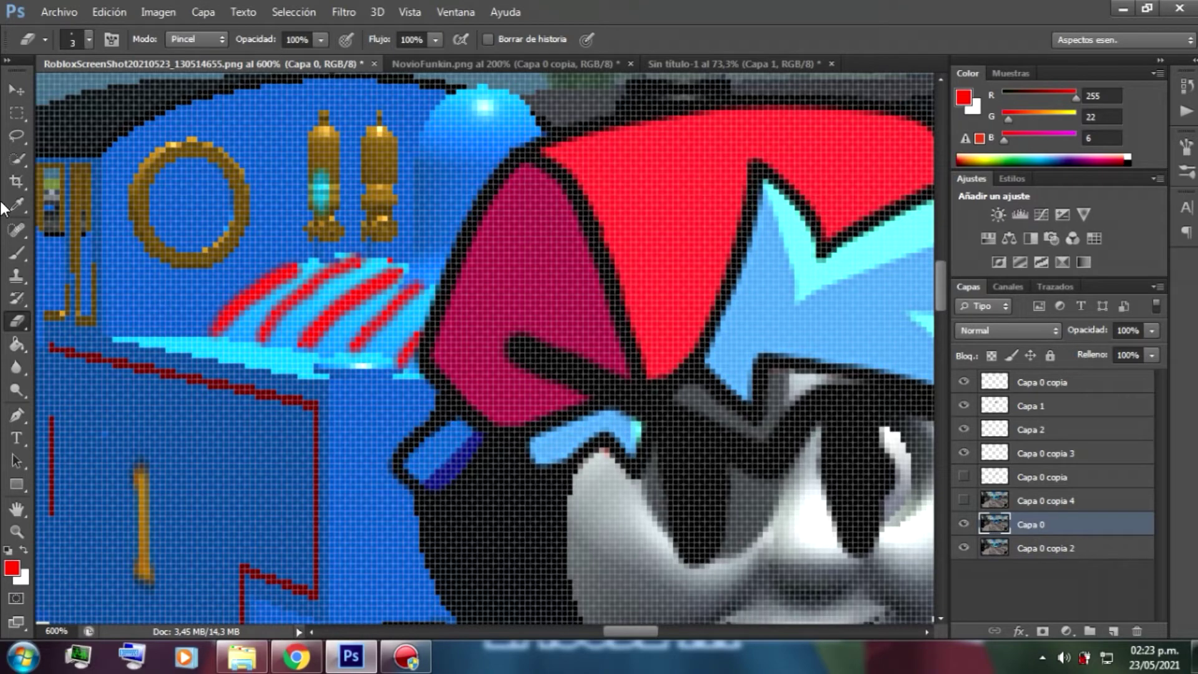
key(i)
click(323, 145)
key(b)
drag(319, 199, 320, 175)
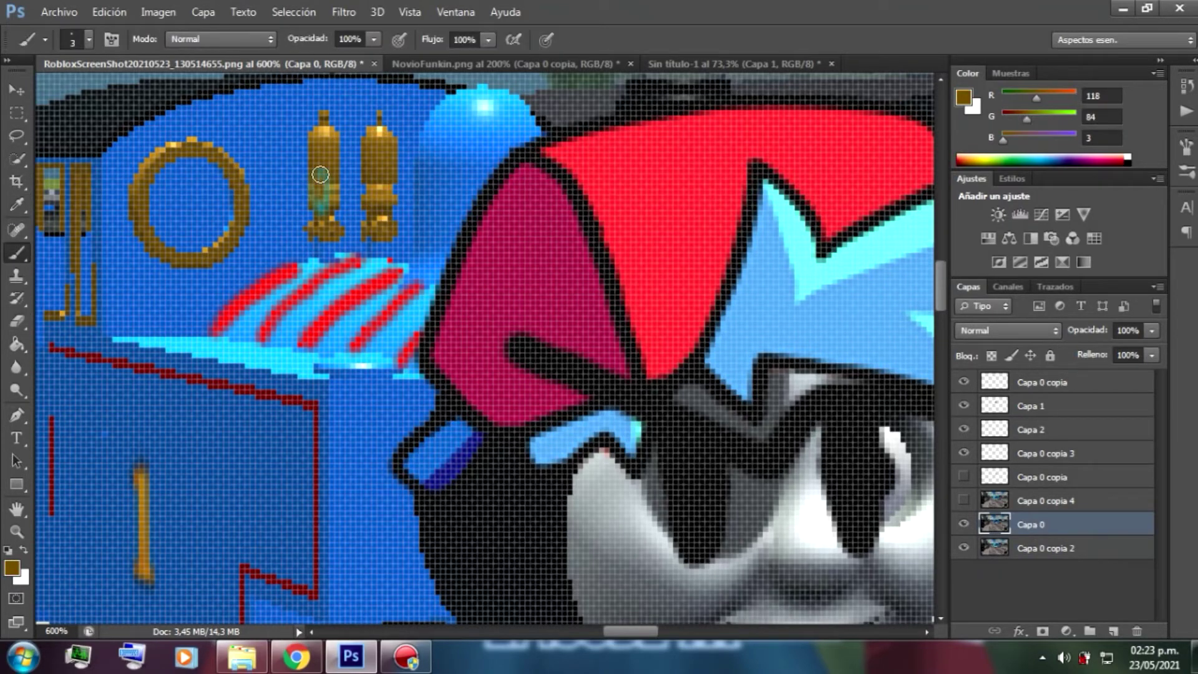
Touch up the left whistle's band with a 1 px brush in sampled gold (RGB 173, 124, 21)
key(i)
click(335, 190)
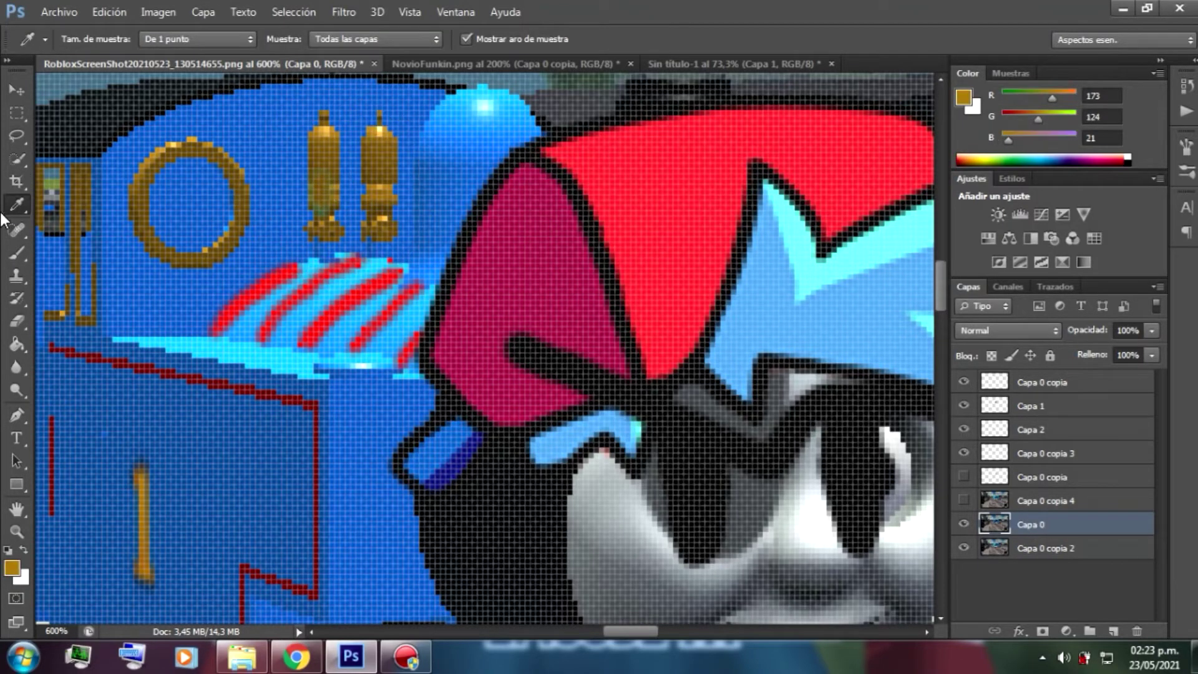
key(b)
click(87, 38)
click(26, 93)
drag(334, 185, 319, 185)
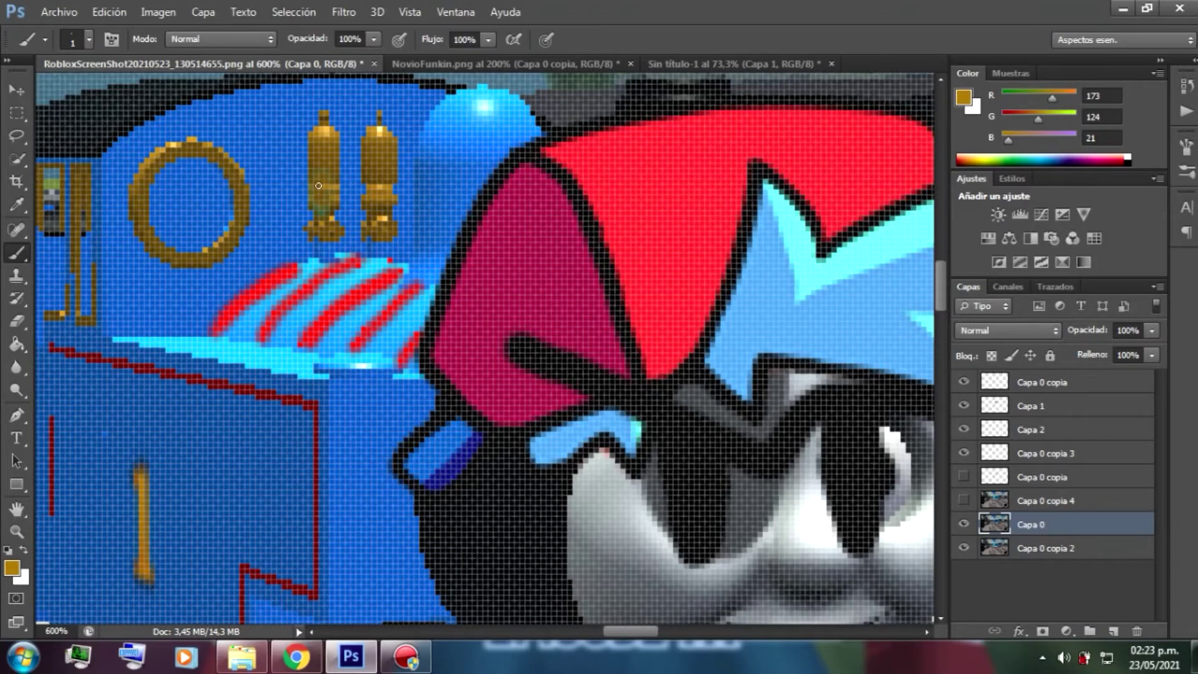
click(89, 39)
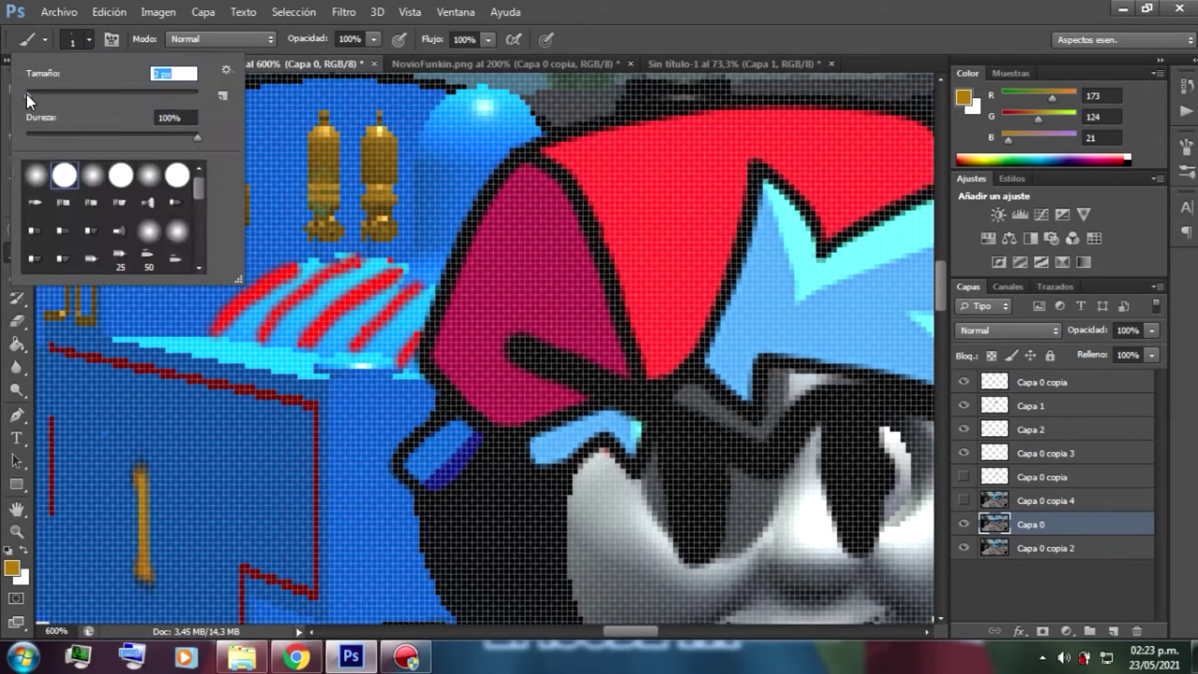
click(26, 97)
click(3, 97)
Show Capa 0 copia 4 and erase its cyan over both whistles to reveal the original brass colour
click(17, 321)
click(961, 502)
click(1054, 500)
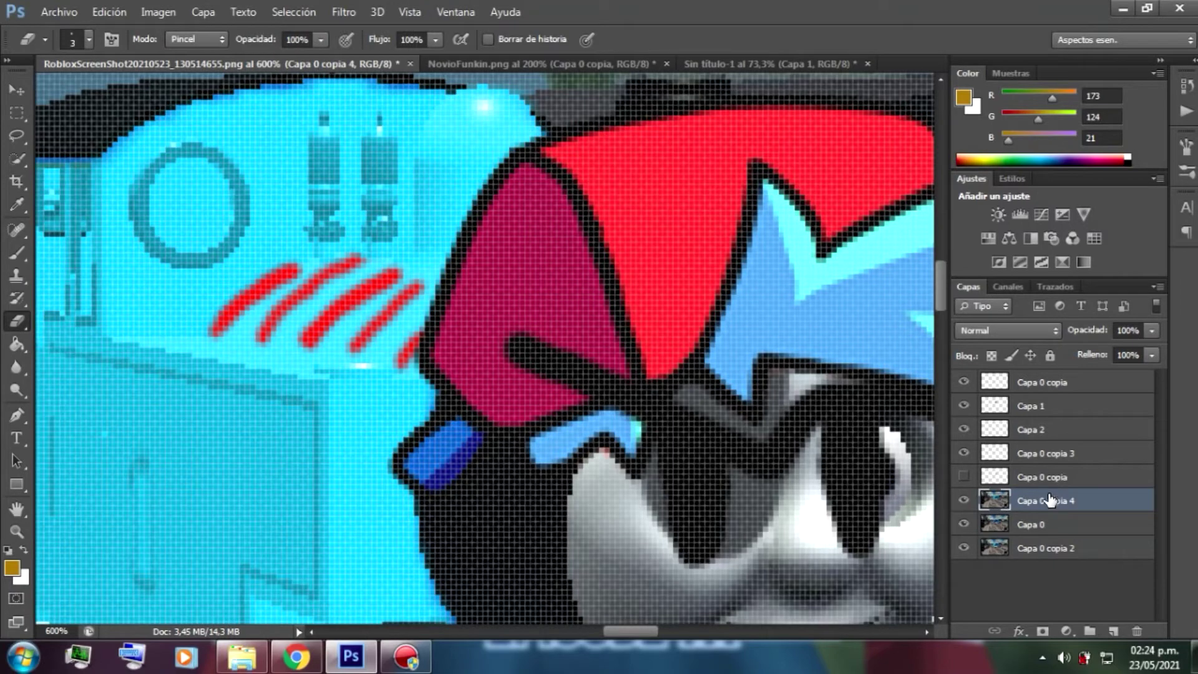
mouse_move(319, 180)
mouse_down()
mouse_move(324, 206)
mouse_move(328, 169)
mouse_up()
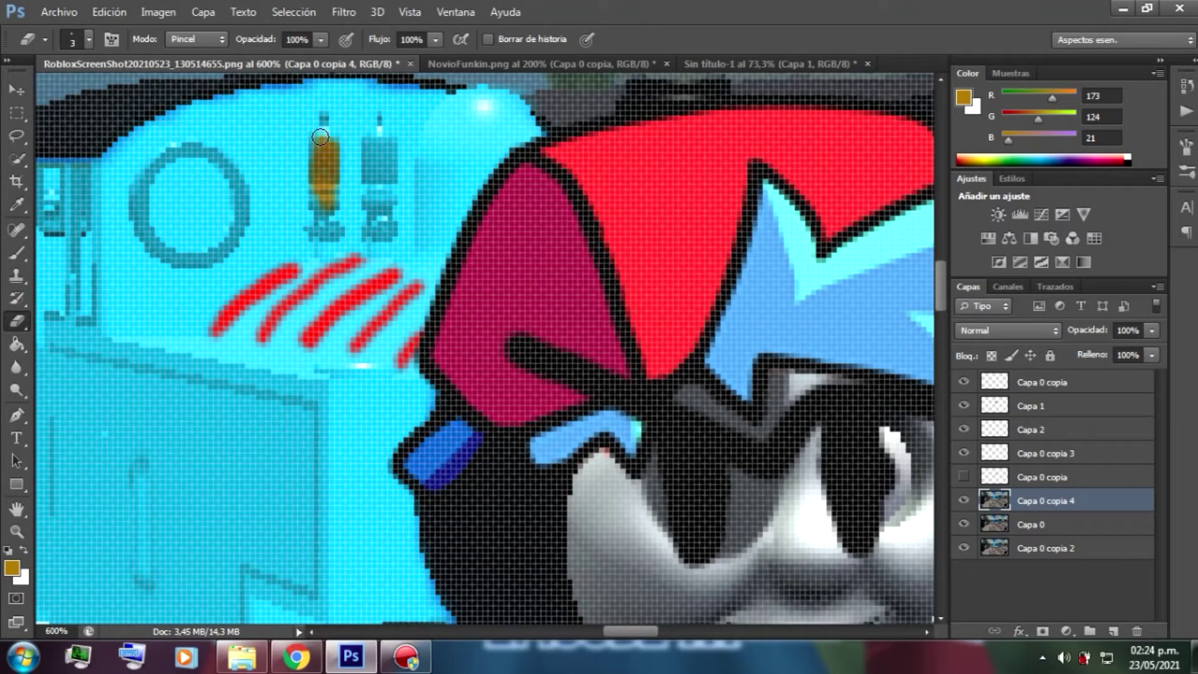
mouse_move(311, 232)
mouse_down()
mouse_move(330, 181)
mouse_move(370, 210)
mouse_move(366, 145)
mouse_move(376, 179)
mouse_up()
drag(386, 227, 381, 184)
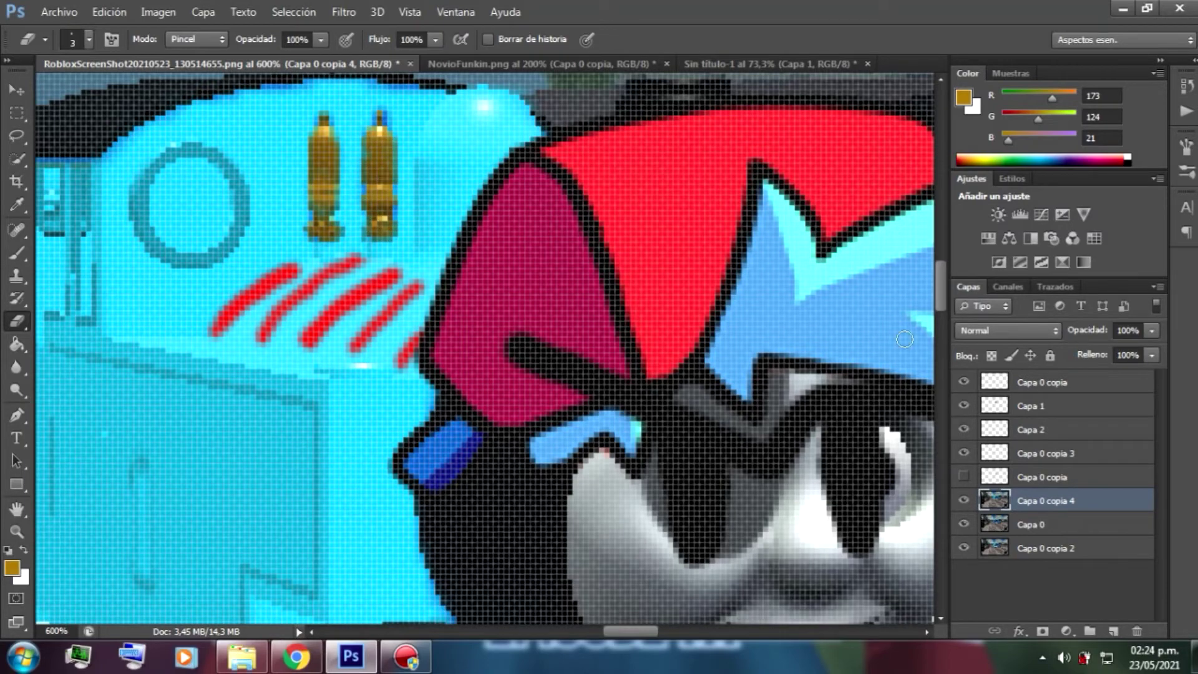
Show the hidden grey face layer, Capa 0 copia, over the left train's face
drag(939, 274, 939, 303)
key(ctrl+0)
click(18, 531)
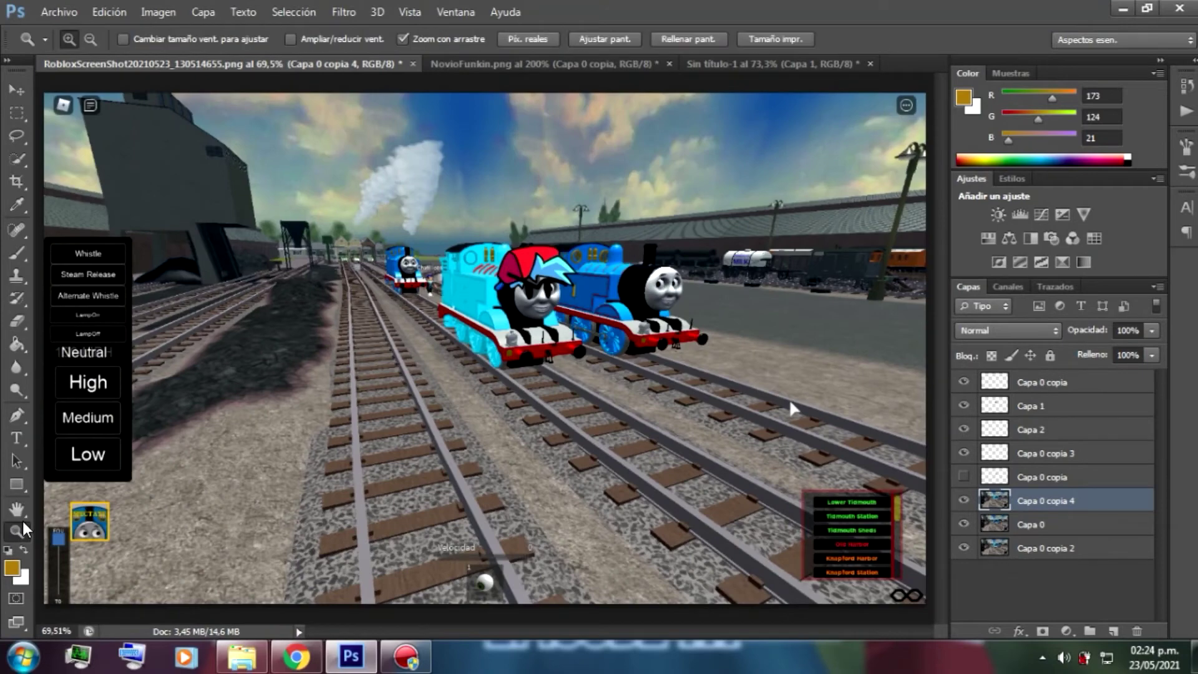
click(962, 476)
click(503, 293)
click(504, 292)
click(411, 282)
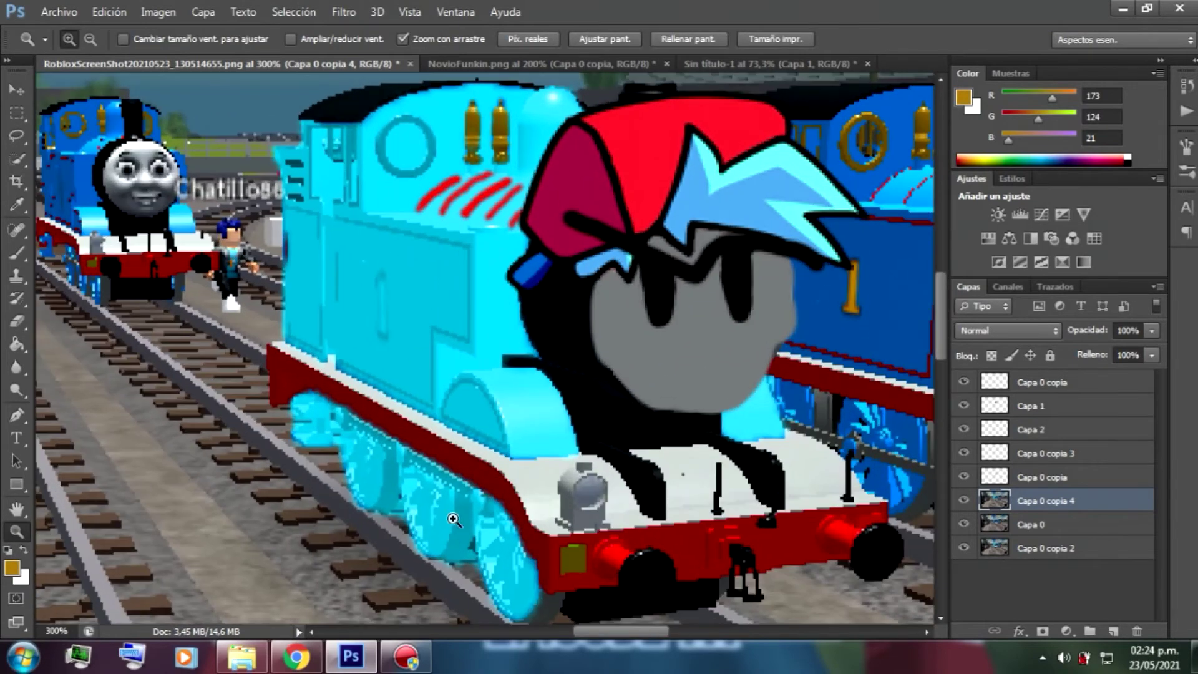
Duplicate the layer Capa 0 copia 4 and hide the original
click(438, 589)
right_click(1039, 502)
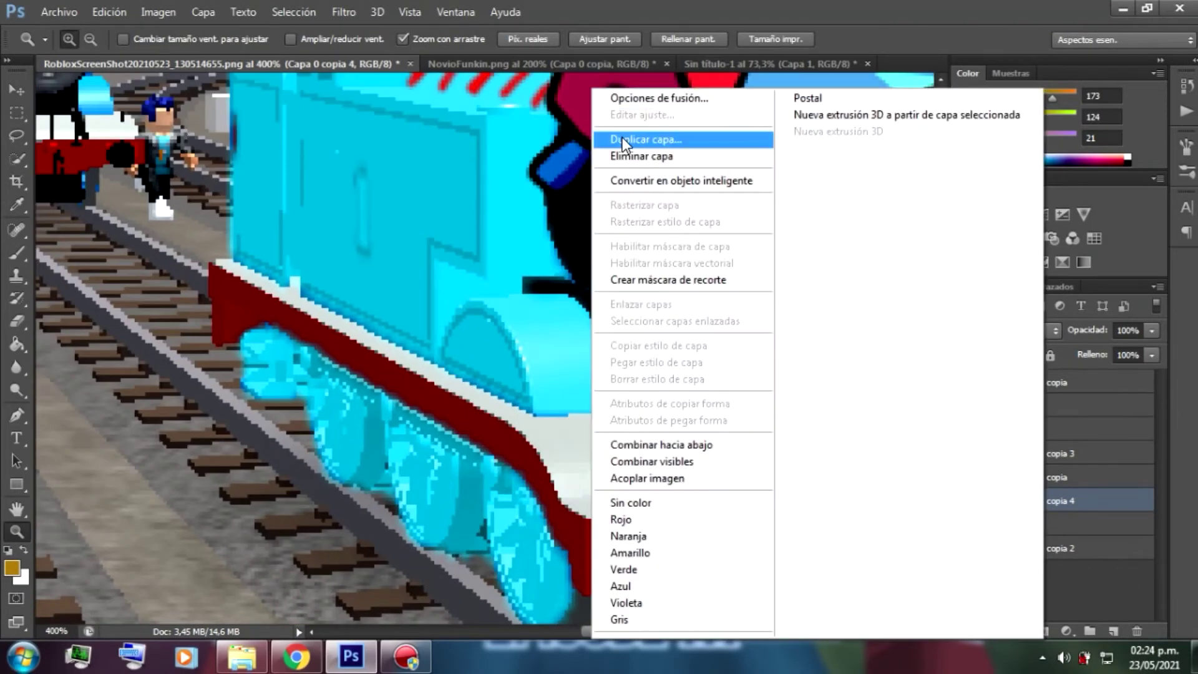
click(622, 137)
key(Return)
click(963, 524)
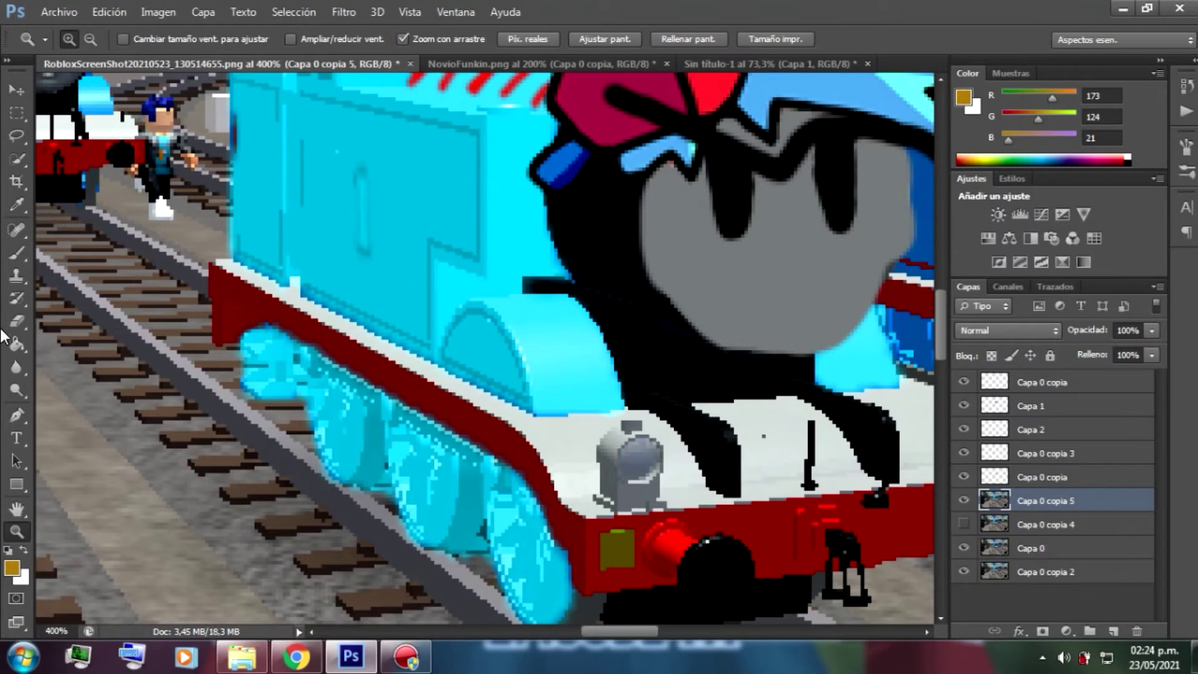
Switch to the Eraser and move the layer Capa 0 copia 5 directly below Capa 0
key(e)
click(962, 503)
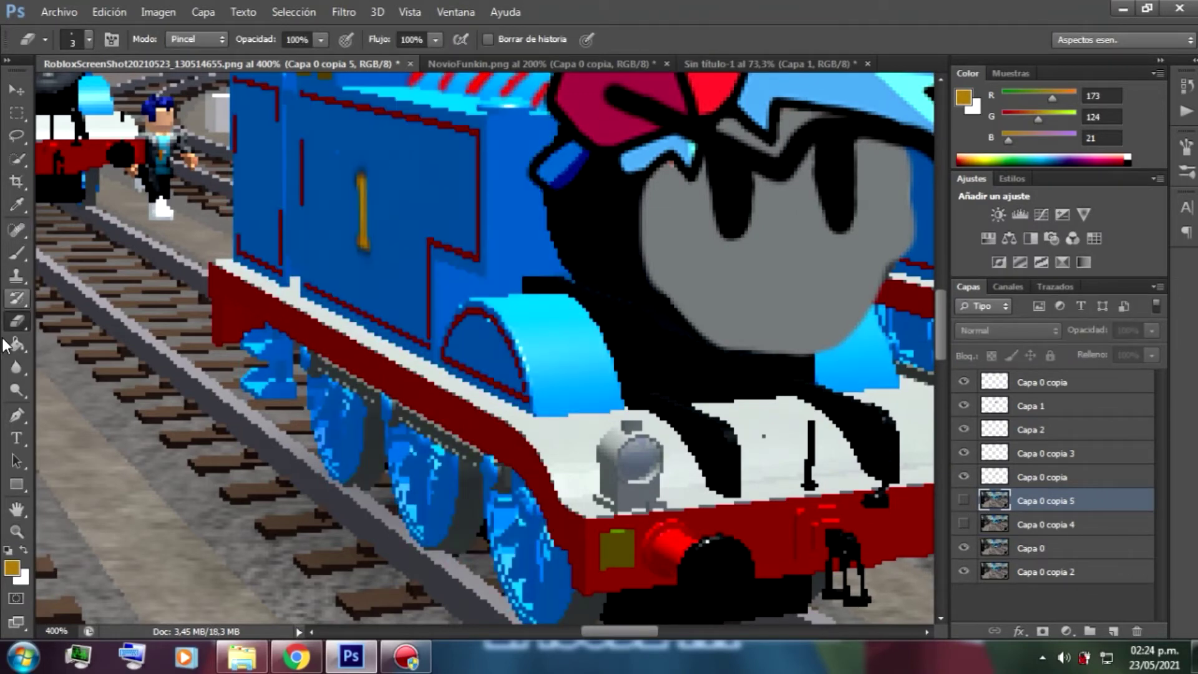
drag(1055, 555, 1054, 556)
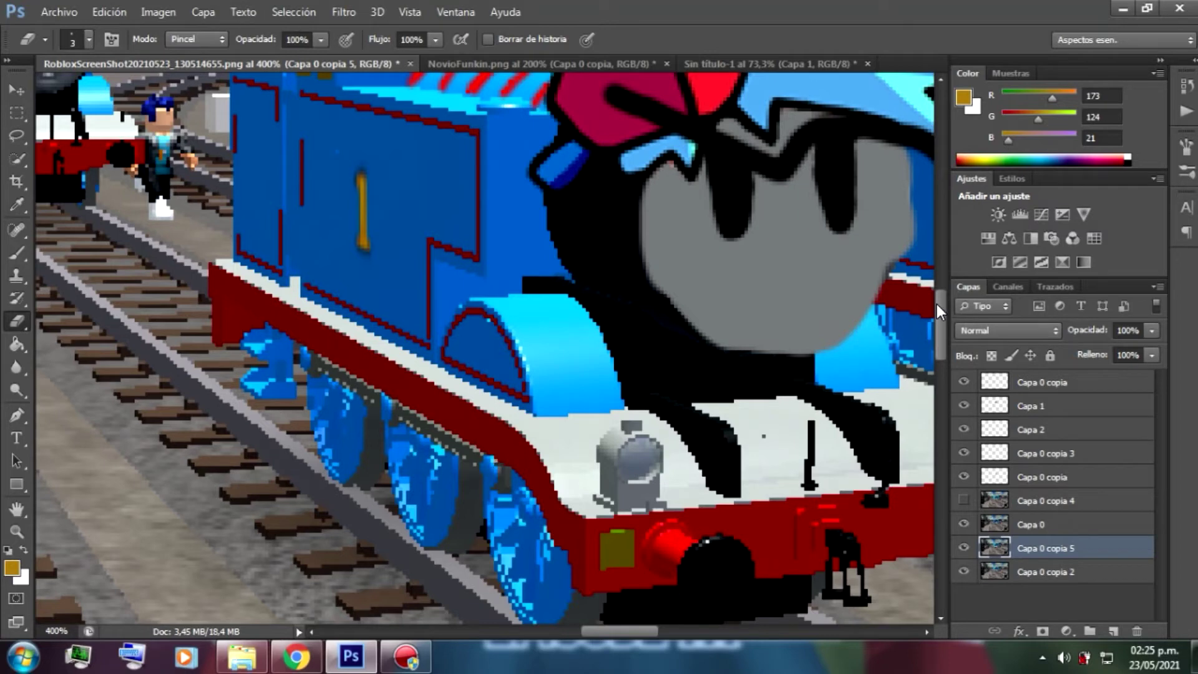
Erase the cyan from the gaps behind the left train's wheels on Capa 0 copia 5, checking it with the neighbouring layers hidden
drag(937, 304, 937, 323)
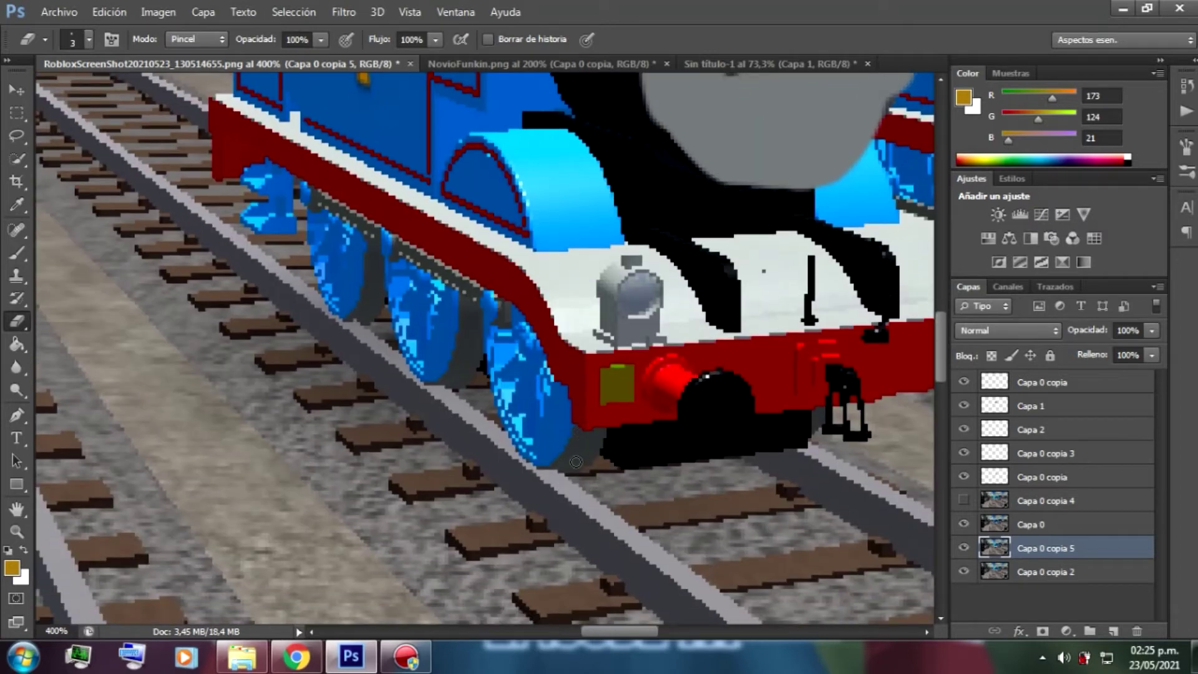
click(963, 524)
click(960, 528)
click(1031, 528)
click(1049, 553)
click(959, 523)
click(961, 573)
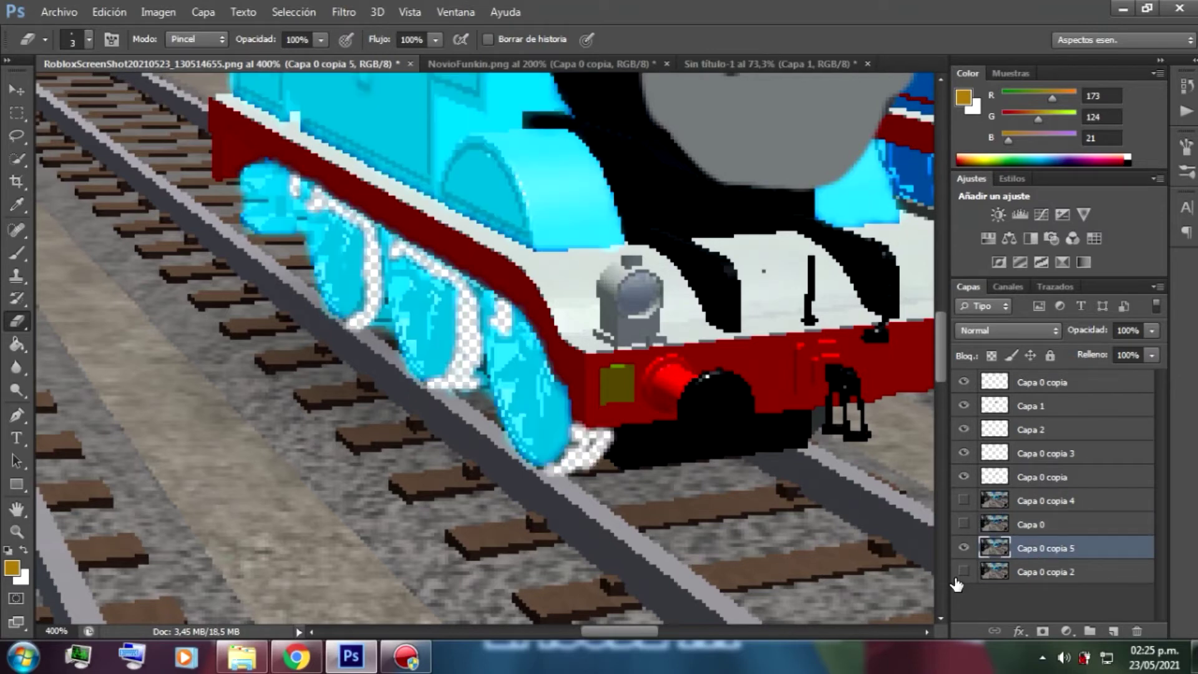
click(959, 576)
click(1041, 526)
click(963, 524)
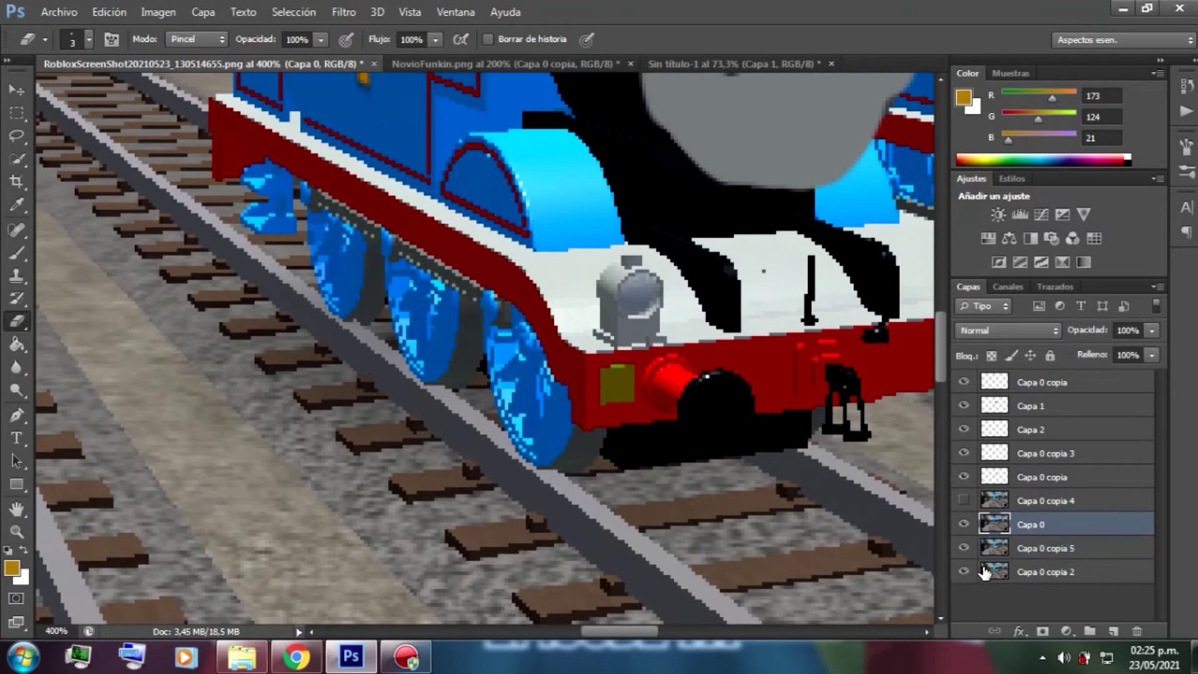
Move Capa 0 below Capa 0 copia 5 and erase the leftover cyan around the left train's wheels on Capa 0 copia 5
click(961, 525)
click(961, 525)
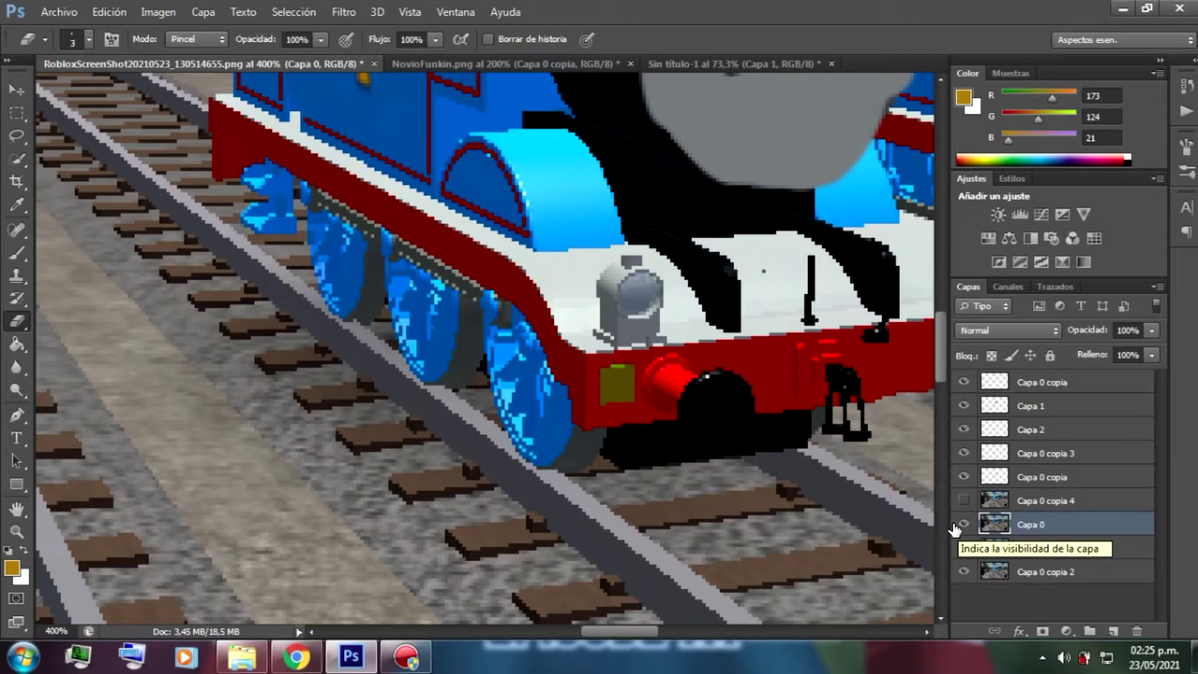
drag(1039, 530, 983, 537)
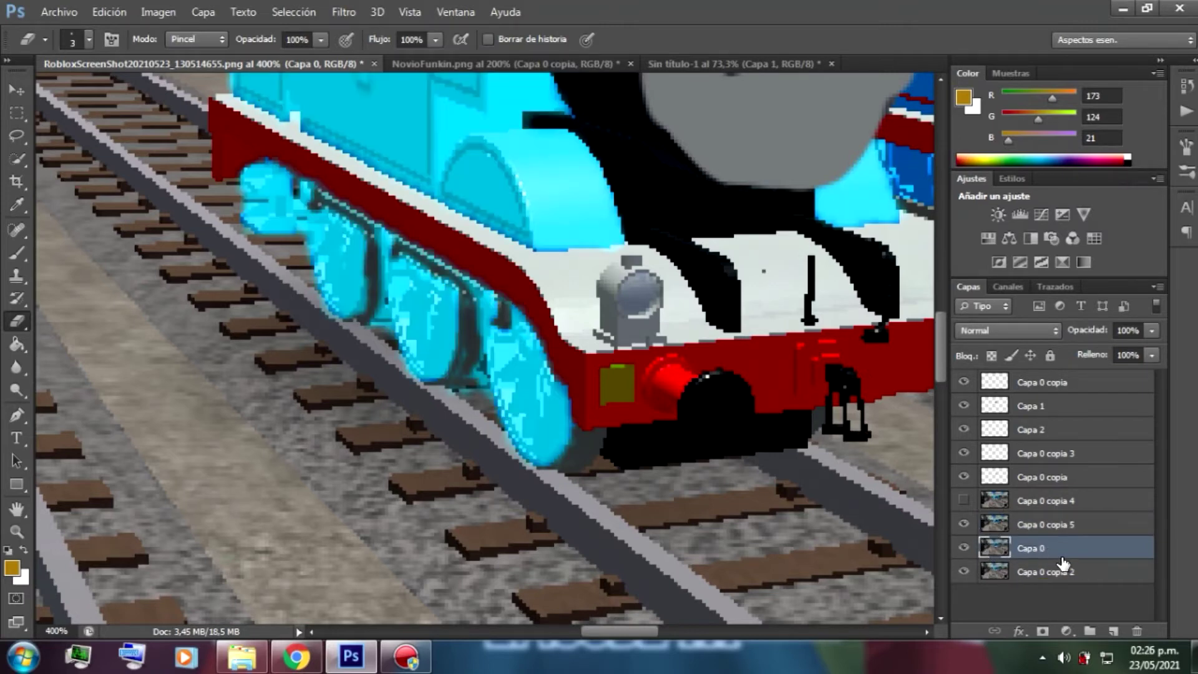
drag(1060, 557, 1021, 524)
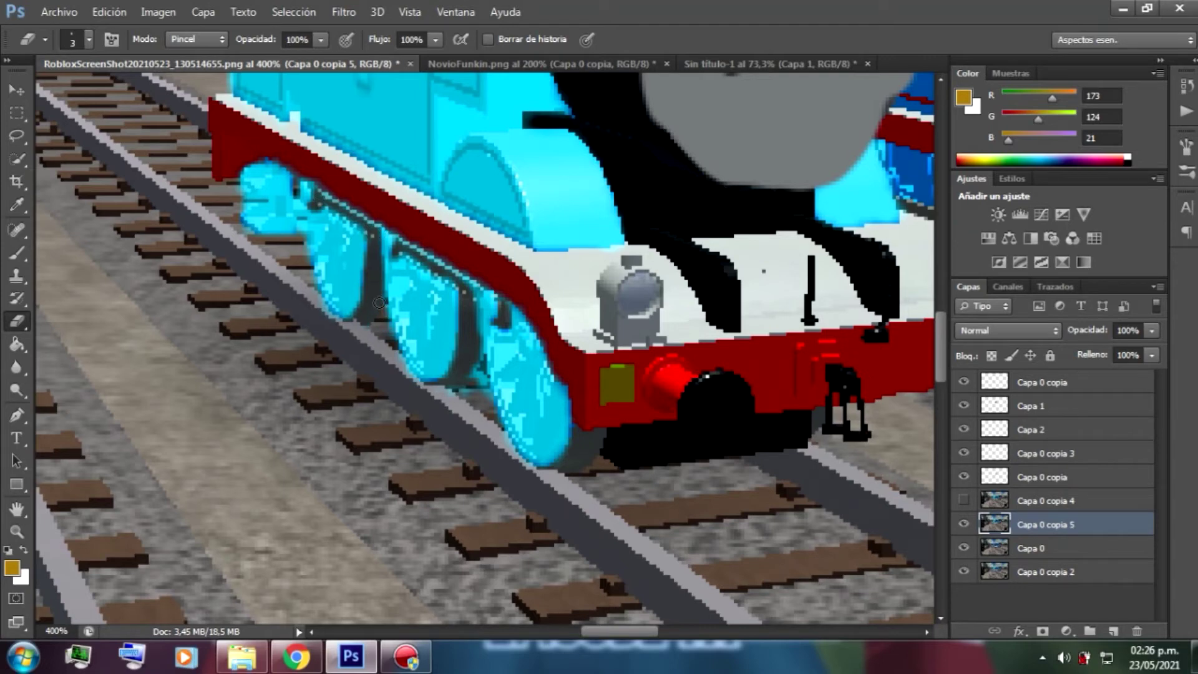
mouse_move(461, 388)
mouse_down()
mouse_move(477, 365)
mouse_move(486, 402)
mouse_up()
drag(295, 239, 299, 215)
scroll(935, 317, up, 3)
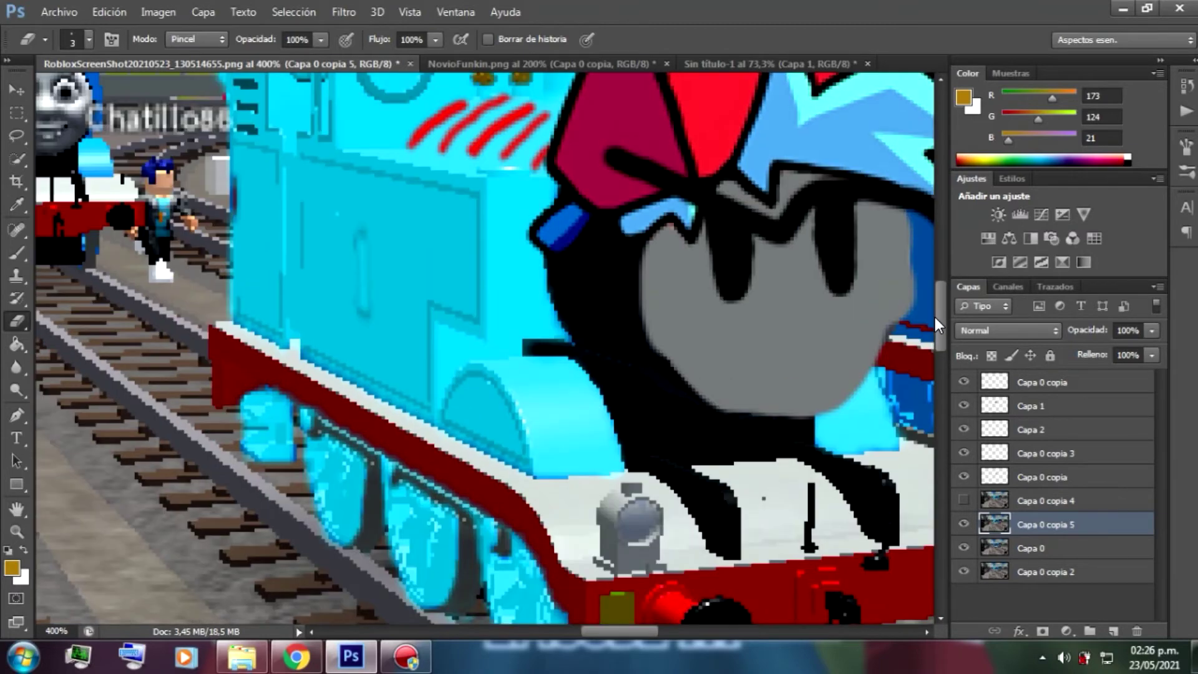
Using Capa 0 as a guide, erase the cyan over the left train's red lining on Capa 0 copia 5 with a 2-pixel eraser
drag(1033, 552, 1033, 559)
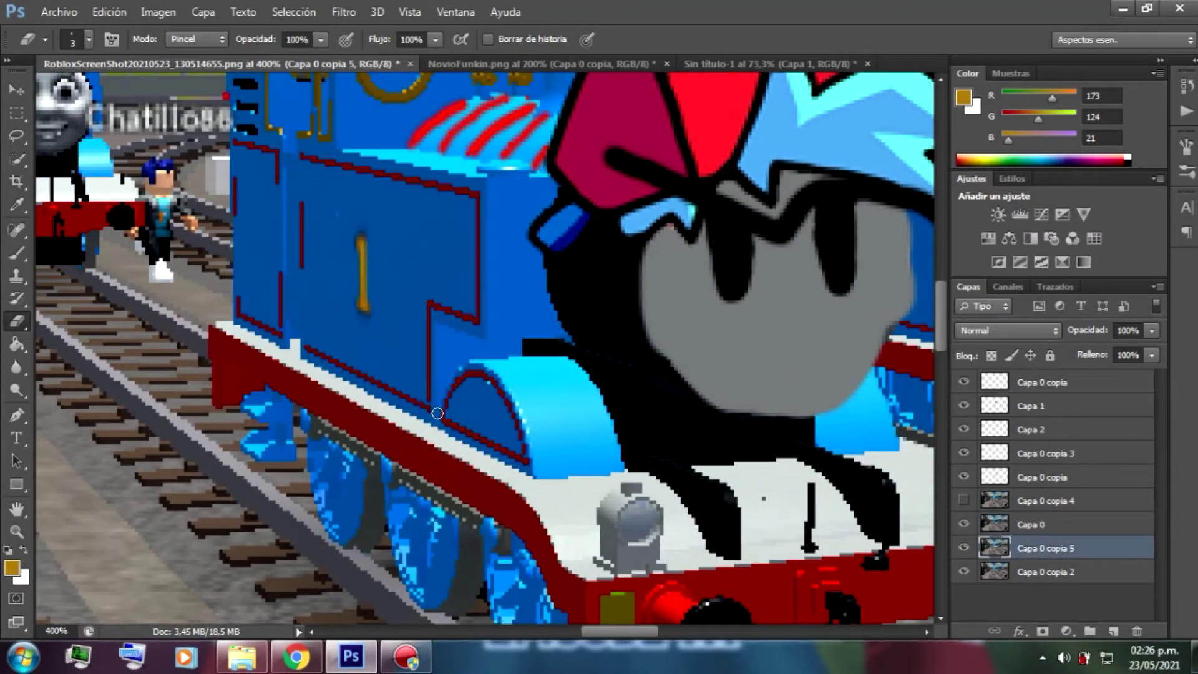
click(81, 47)
key(z)
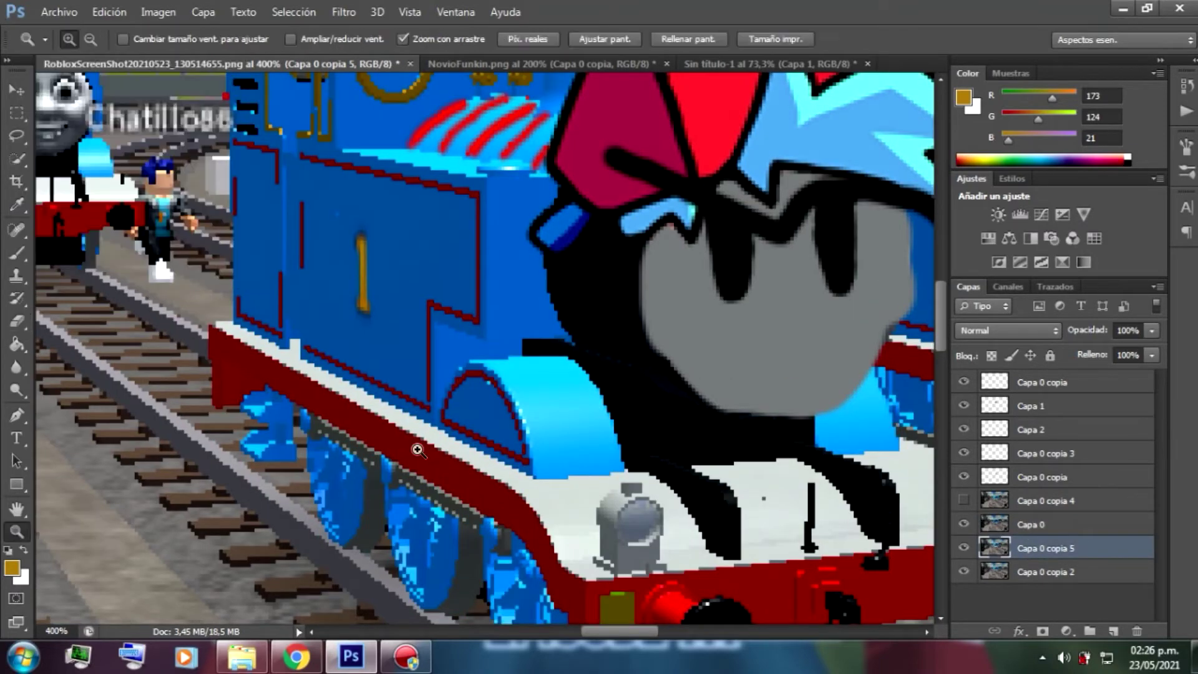
click(457, 455)
key(e)
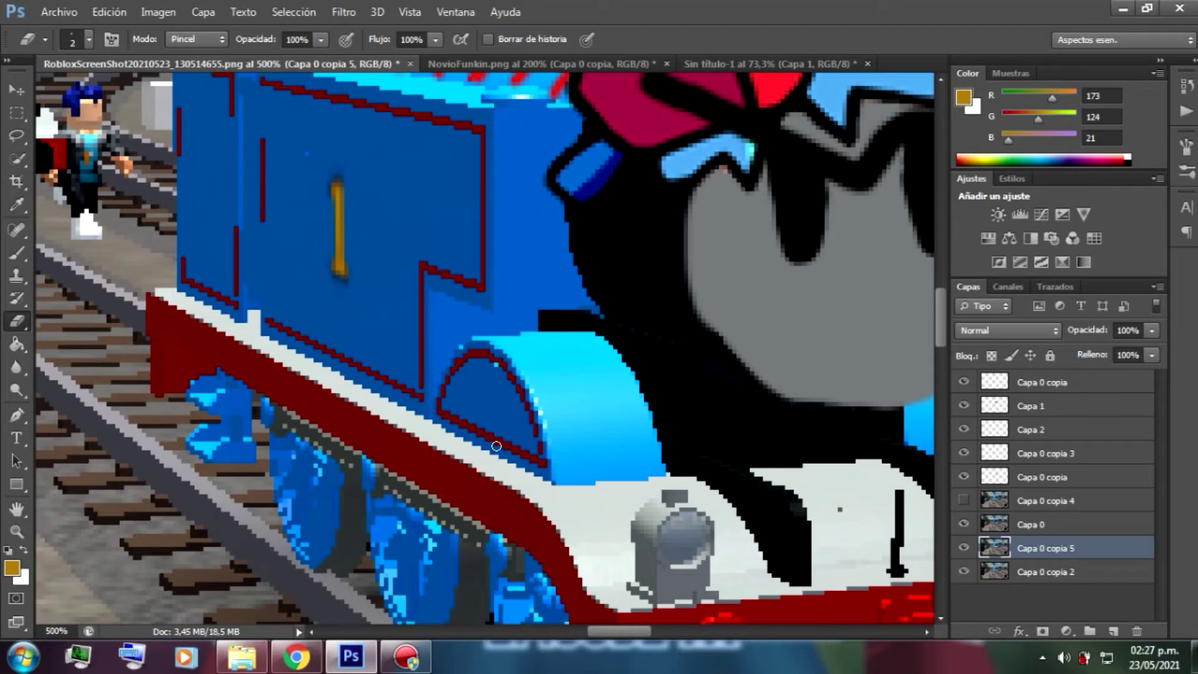
drag(942, 327, 942, 305)
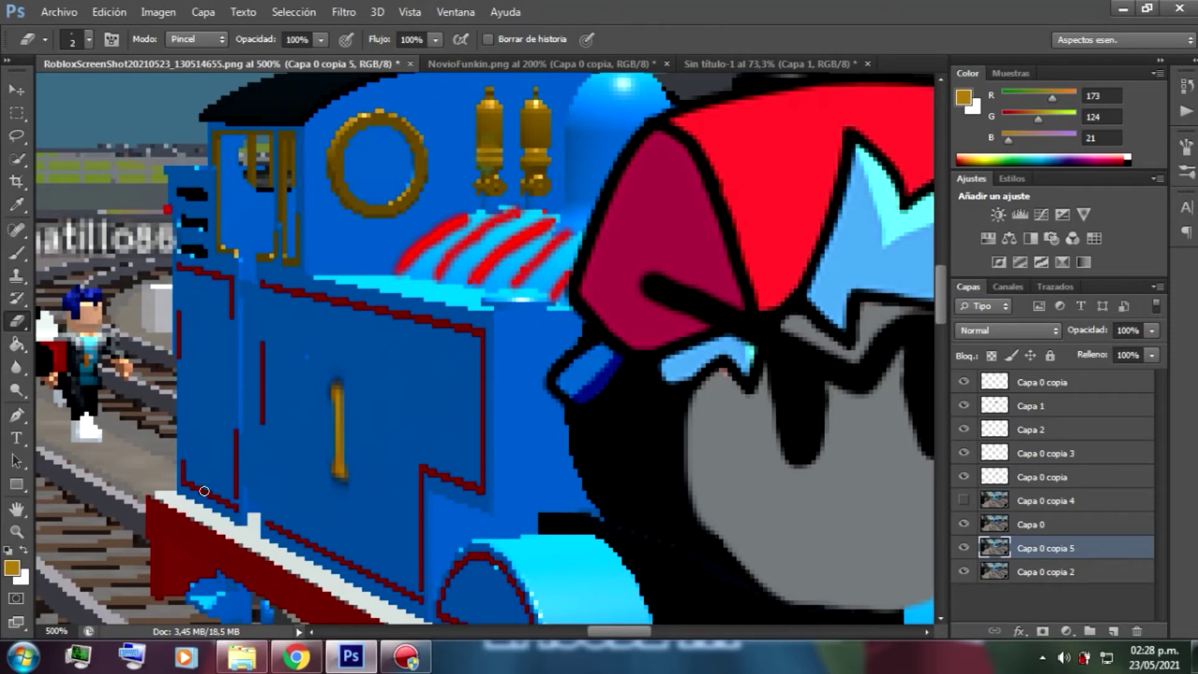
drag(1019, 545, 1023, 527)
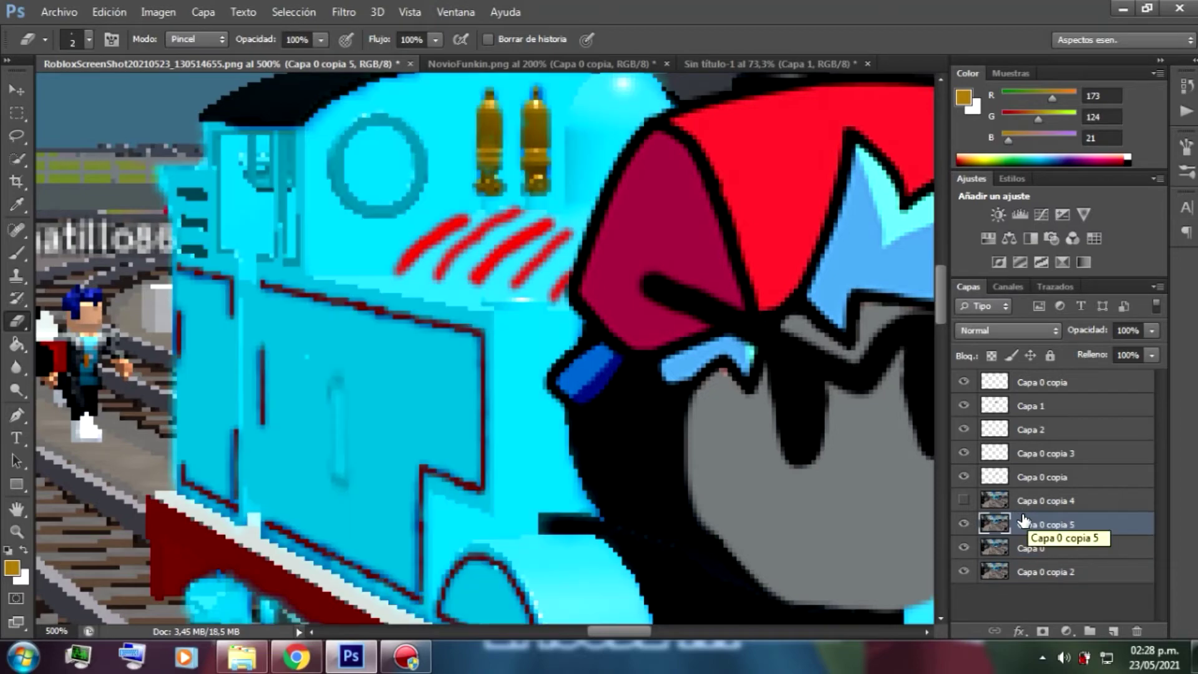
drag(937, 301, 941, 308)
key(ctrl+0)
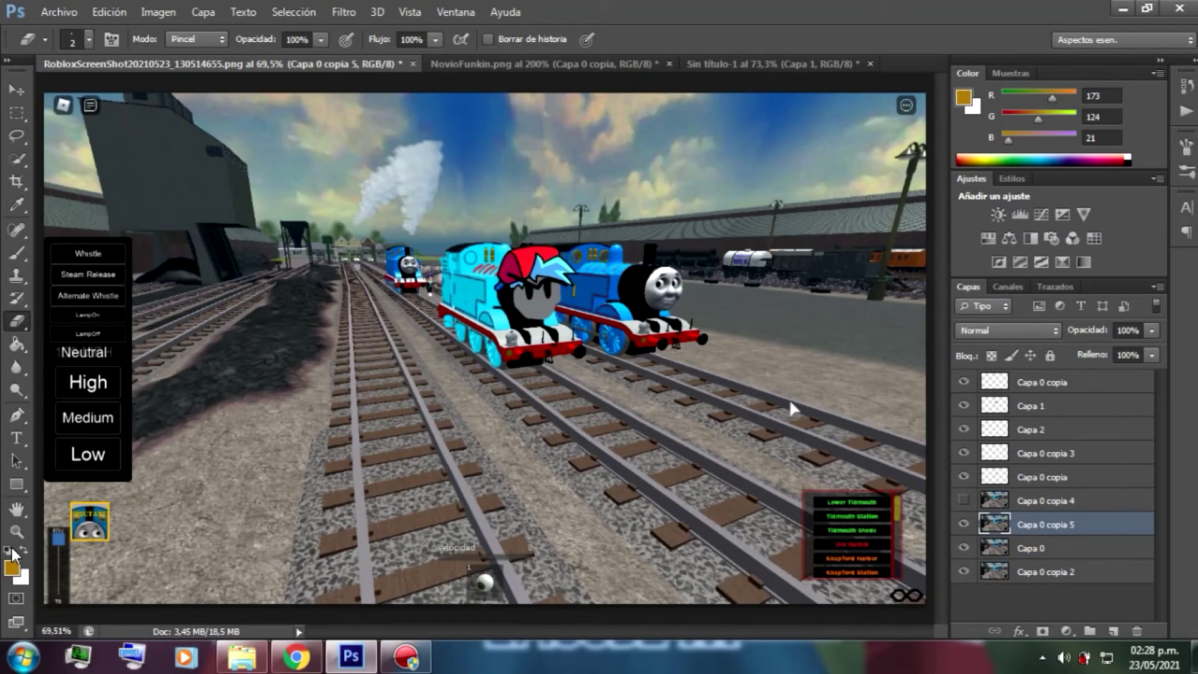
Move Capa 0 above Capa 0 copia 5 and make Capa 0 copia 5 active with the Eraser at the cab's round window
click(10, 537)
double_click(778, 288)
drag(681, 631, 604, 628)
click(632, 354)
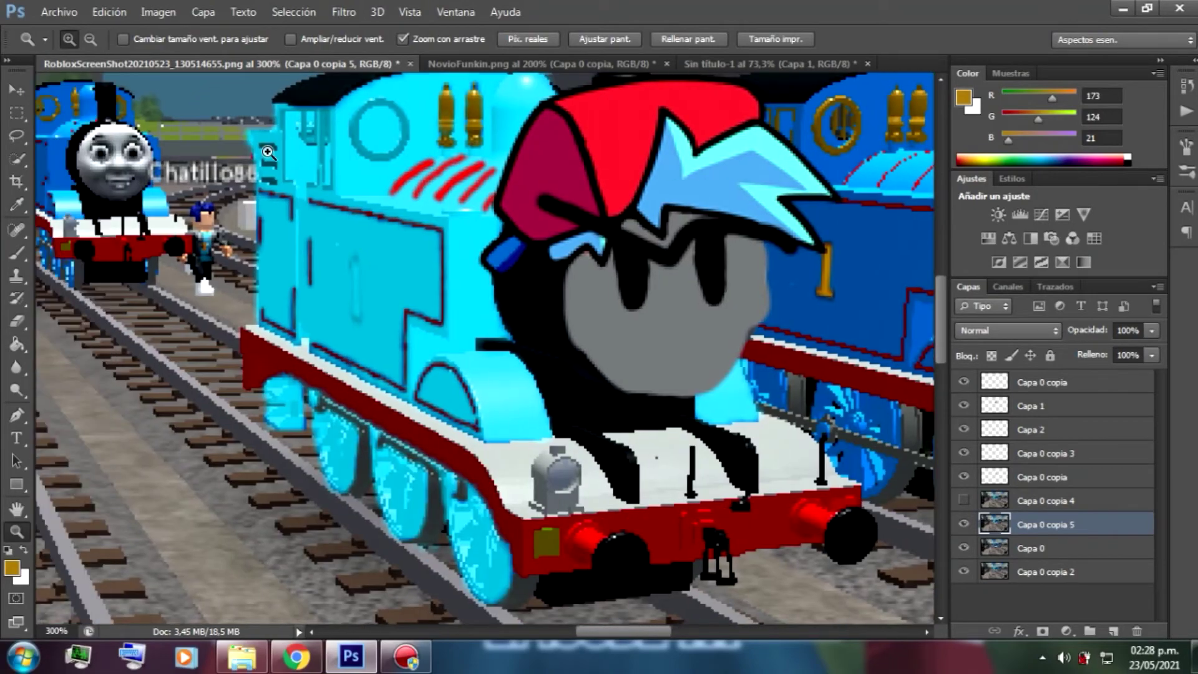
click(267, 152)
drag(941, 312, 941, 291)
drag(1034, 552, 1035, 516)
click(406, 244)
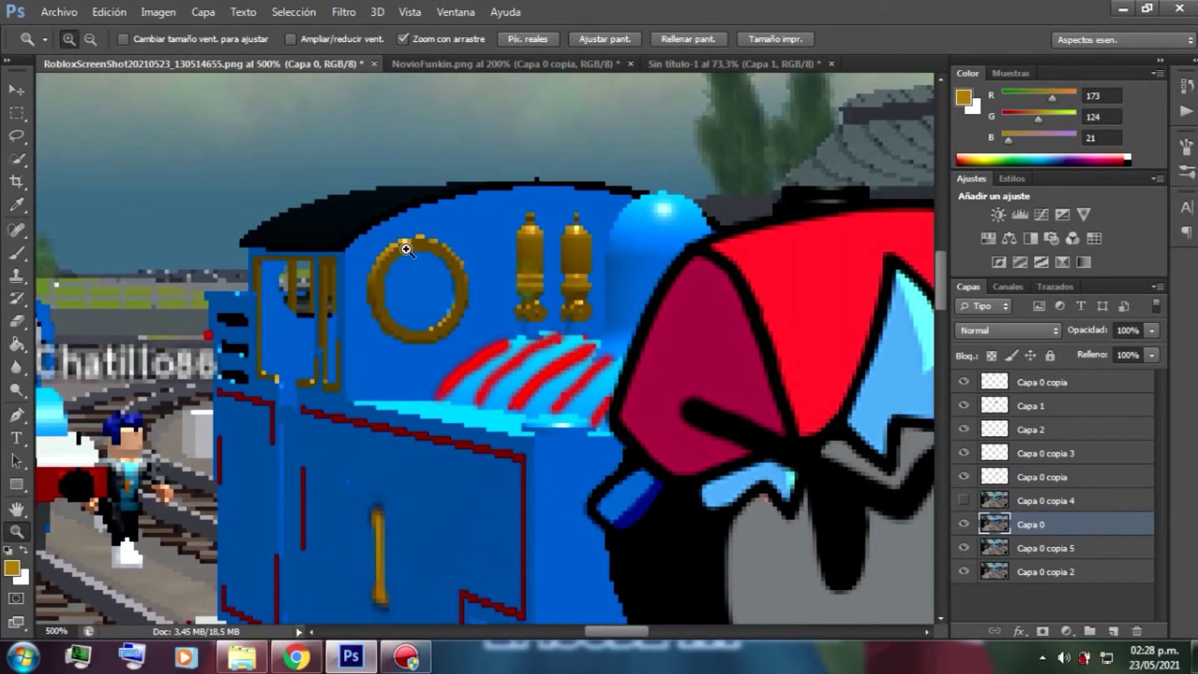
click(406, 242)
alt+click(311, 309)
click(17, 321)
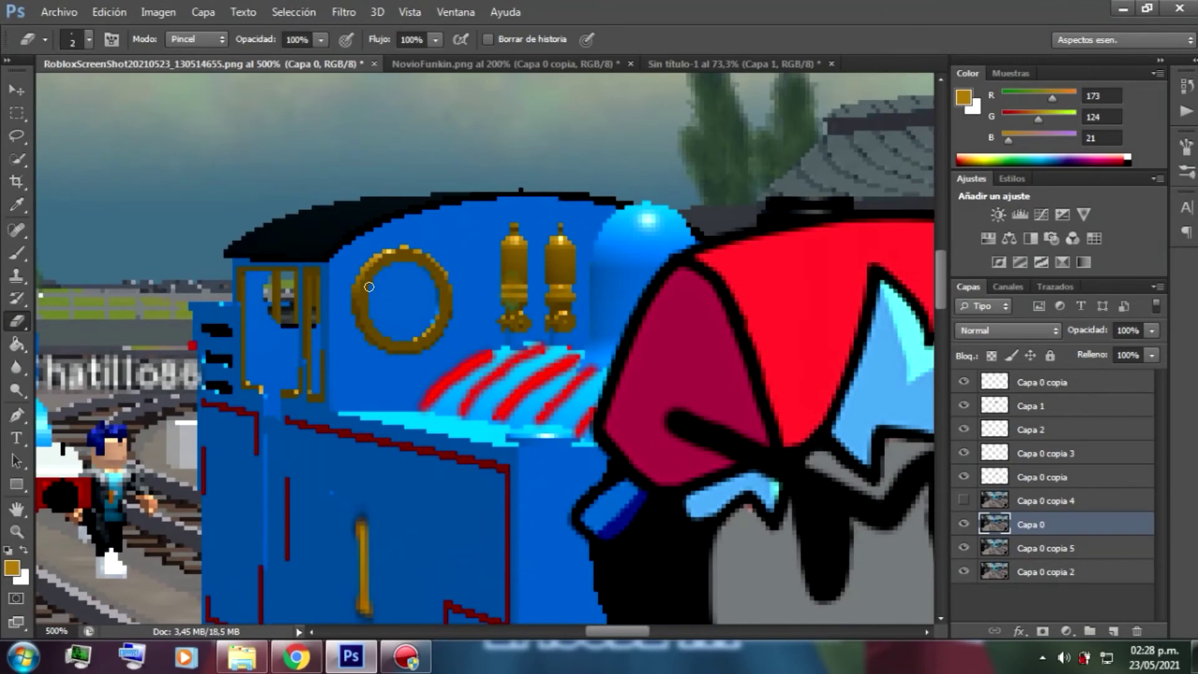
click(1028, 549)
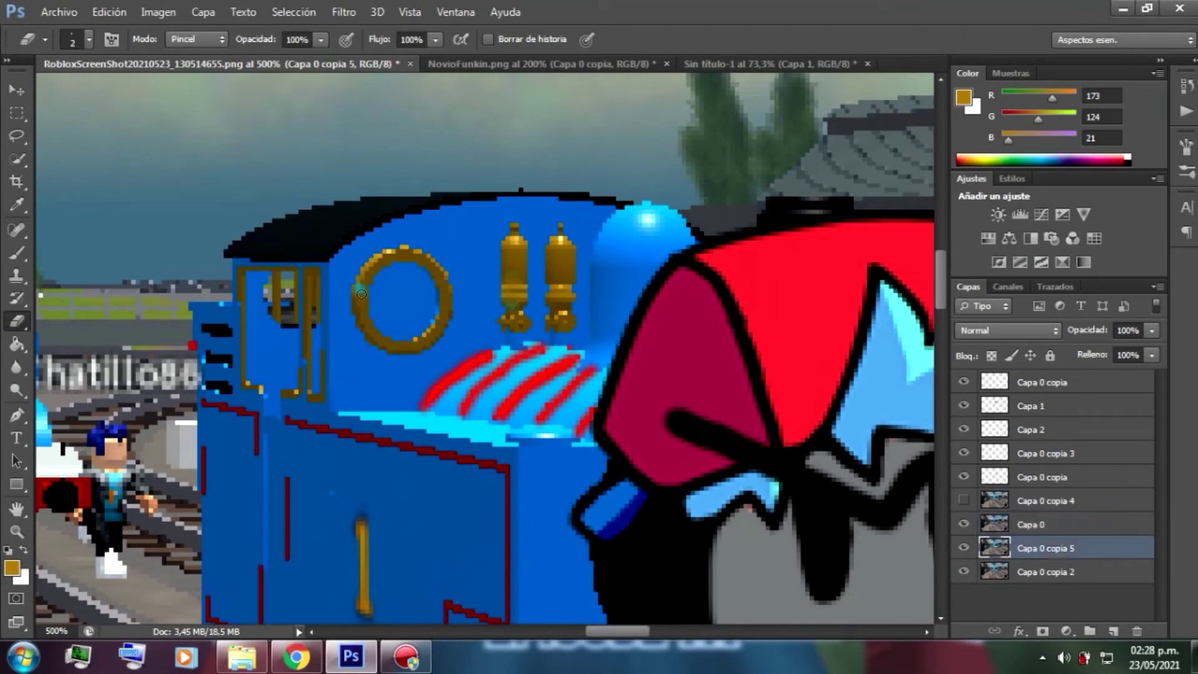
Sample the dark brass colour (RGB 107, 77, 3) from the round window's frame and touch up the frame on Capa 0 with the Brush
key(b)
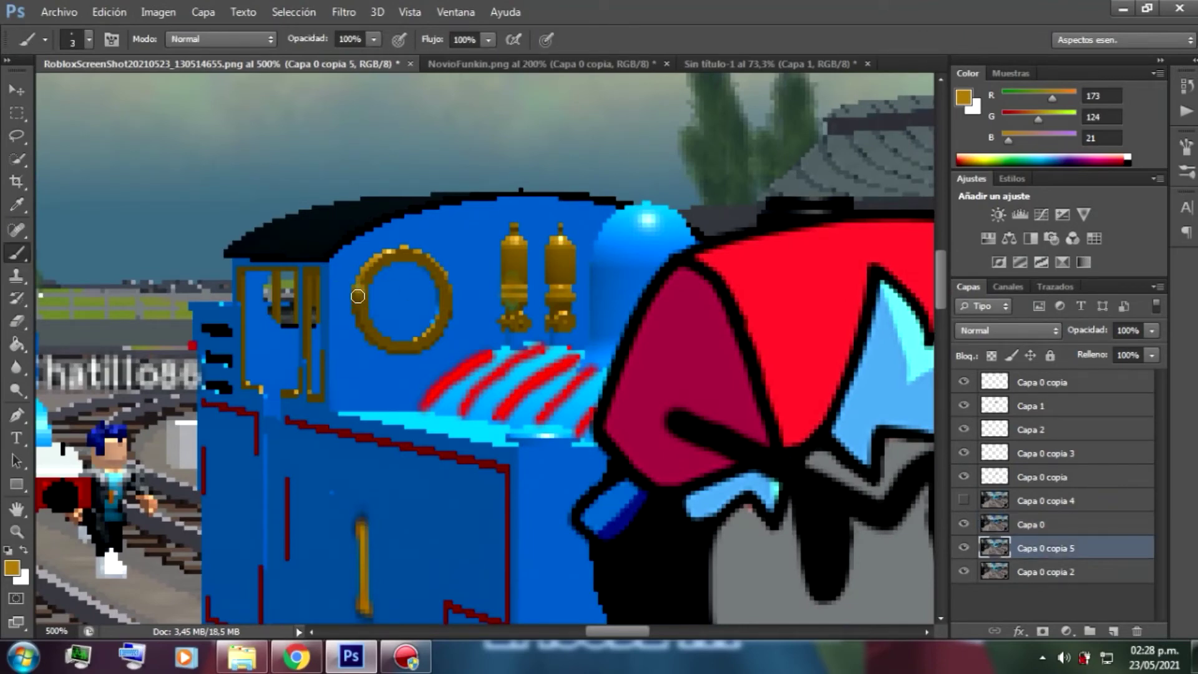
click(1028, 525)
key(i)
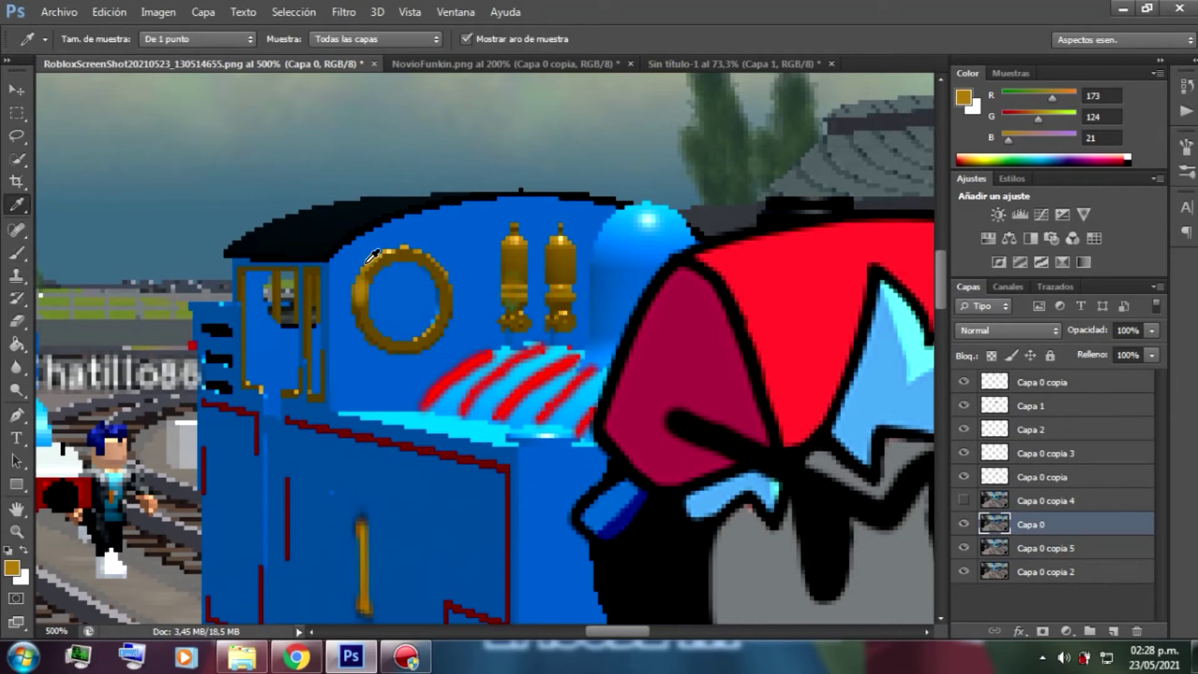
click(357, 308)
key(b)
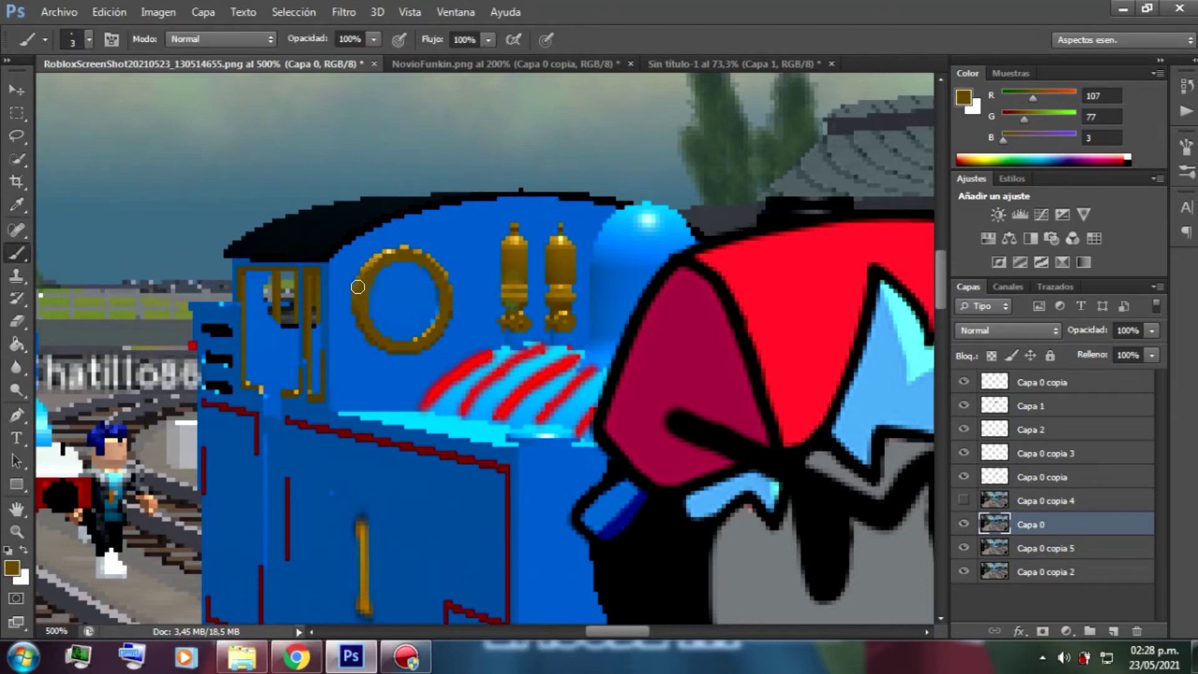
Erase the cyan over the round window's brass frame on Capa 0 copia 5 and move that layer above Capa 0
click(1062, 555)
key(e)
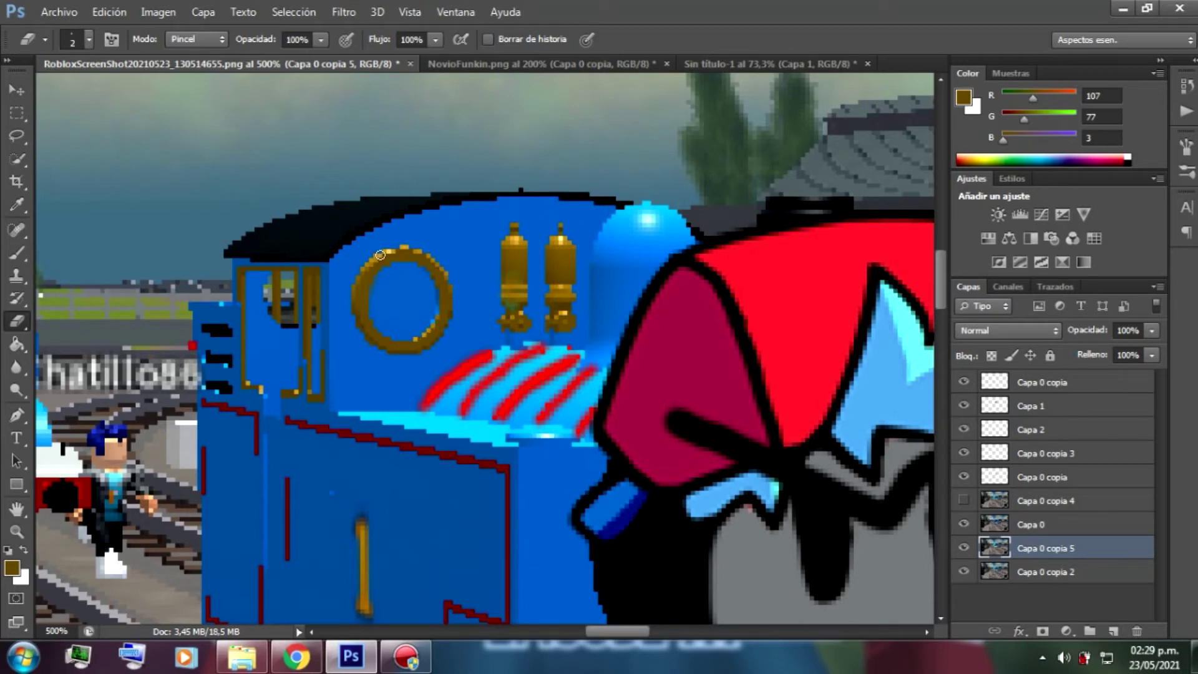
drag(1018, 555, 1024, 527)
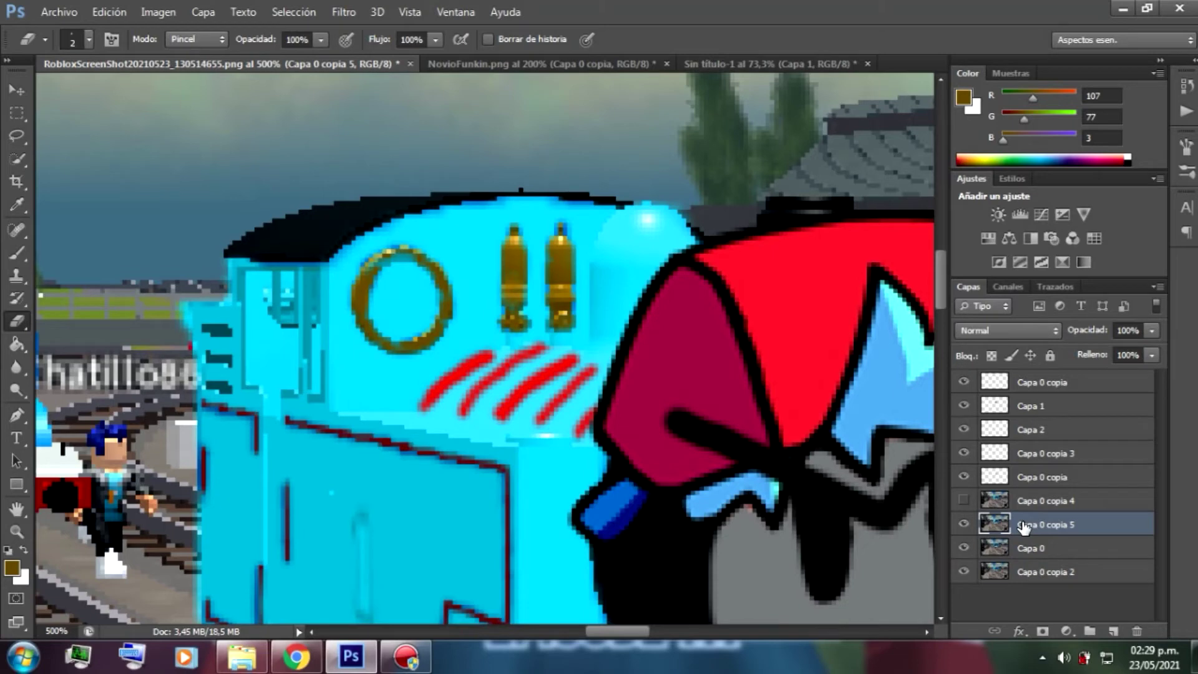
drag(374, 267, 378, 258)
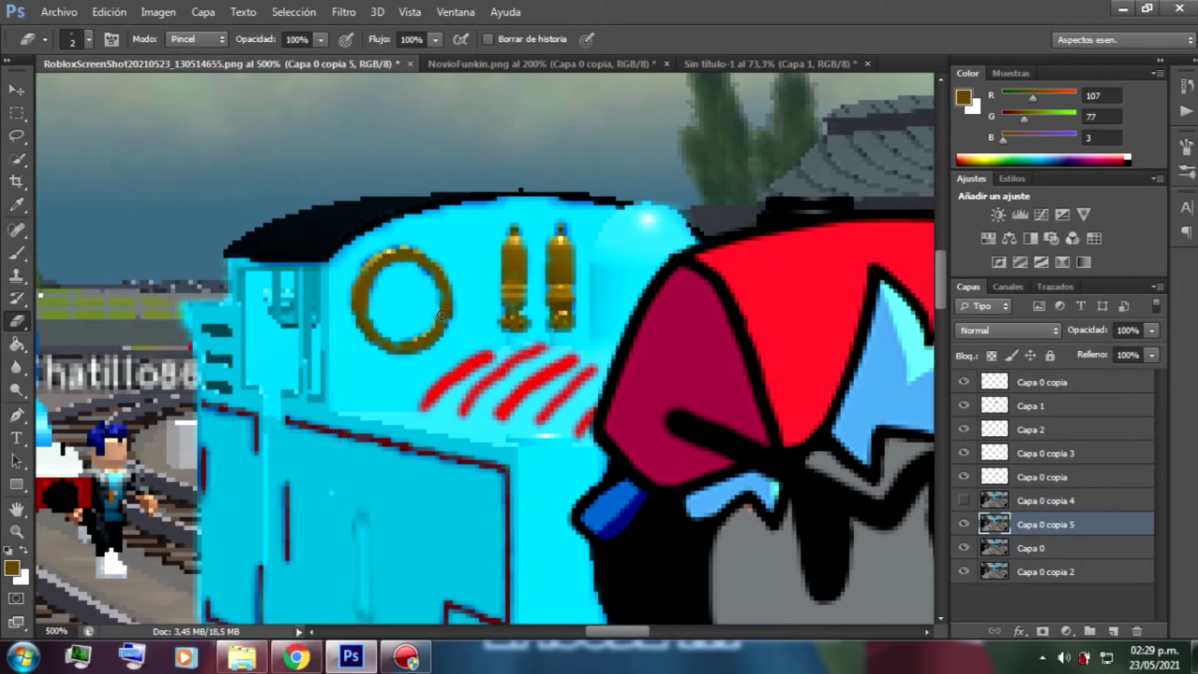
Using Capa 0 as a guide, erase the cyan over the cab's brass window frames and black slots on Capa 0 copia 5
drag(1038, 549, 1039, 521)
click(1045, 557)
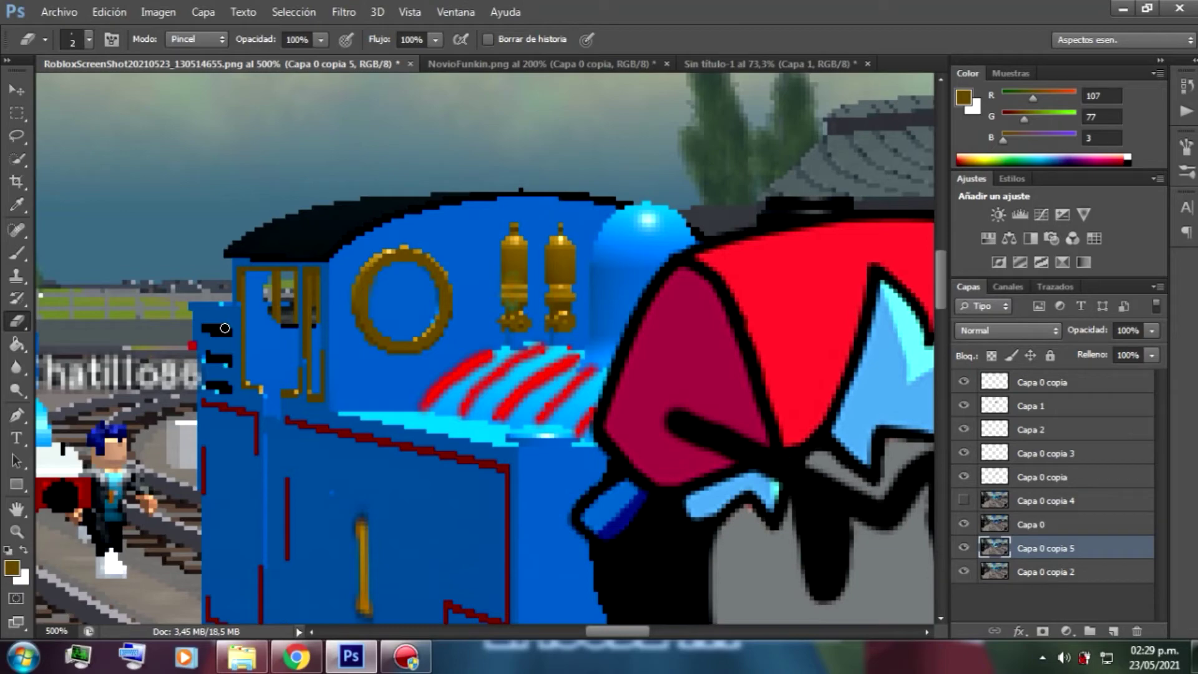
drag(1003, 552, 1003, 525)
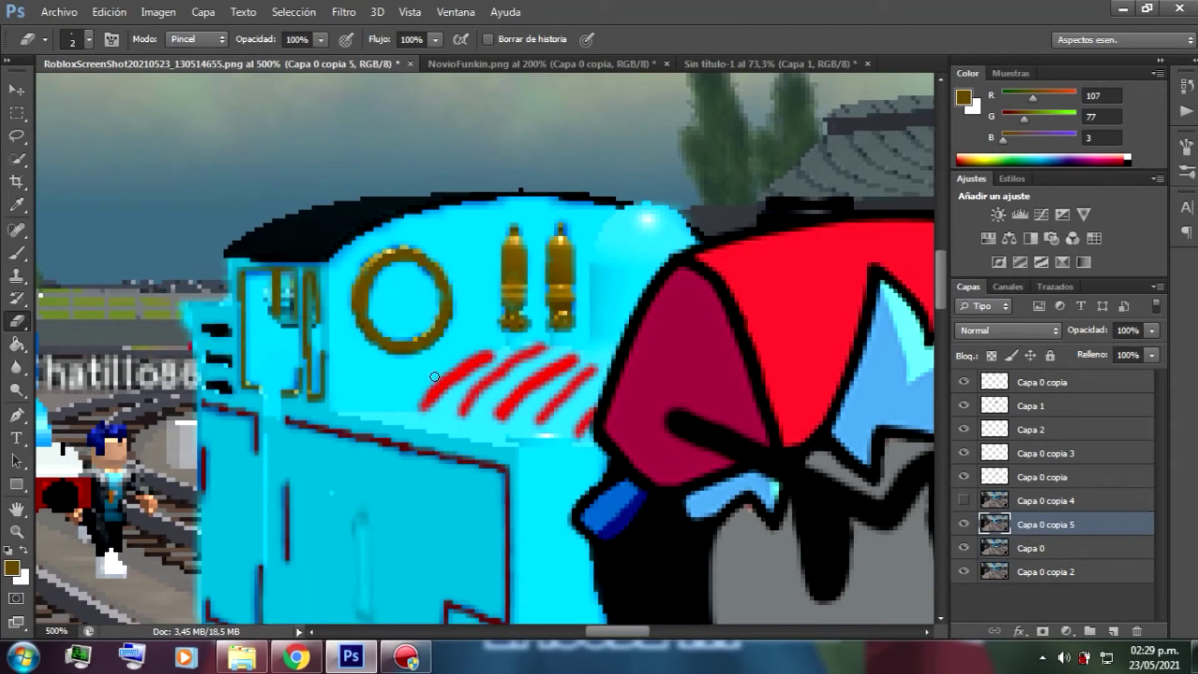
mouse_move(937, 267)
mouse_down()
mouse_move(952, 297)
mouse_move(943, 283)
mouse_up()
drag(605, 633, 634, 634)
key(ctrl+0)
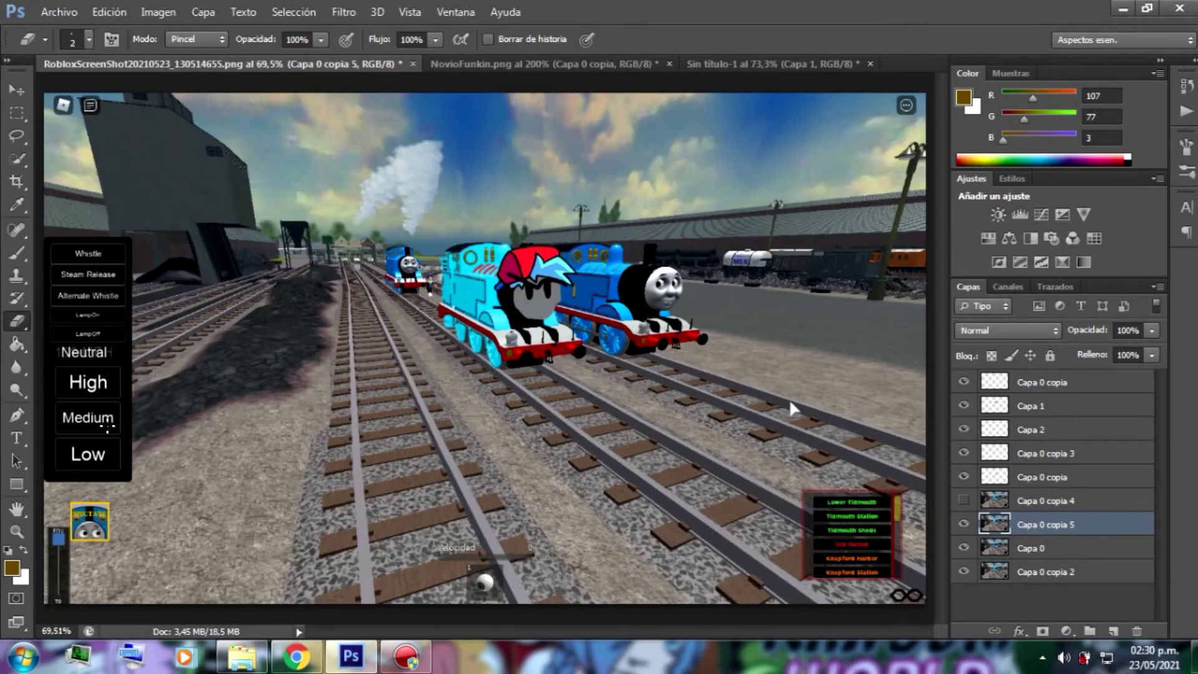
Add the text "BF" in bright yellow (#eaff00) on a new text layer over the trains
click(11, 533)
double_click(549, 290)
click(17, 437)
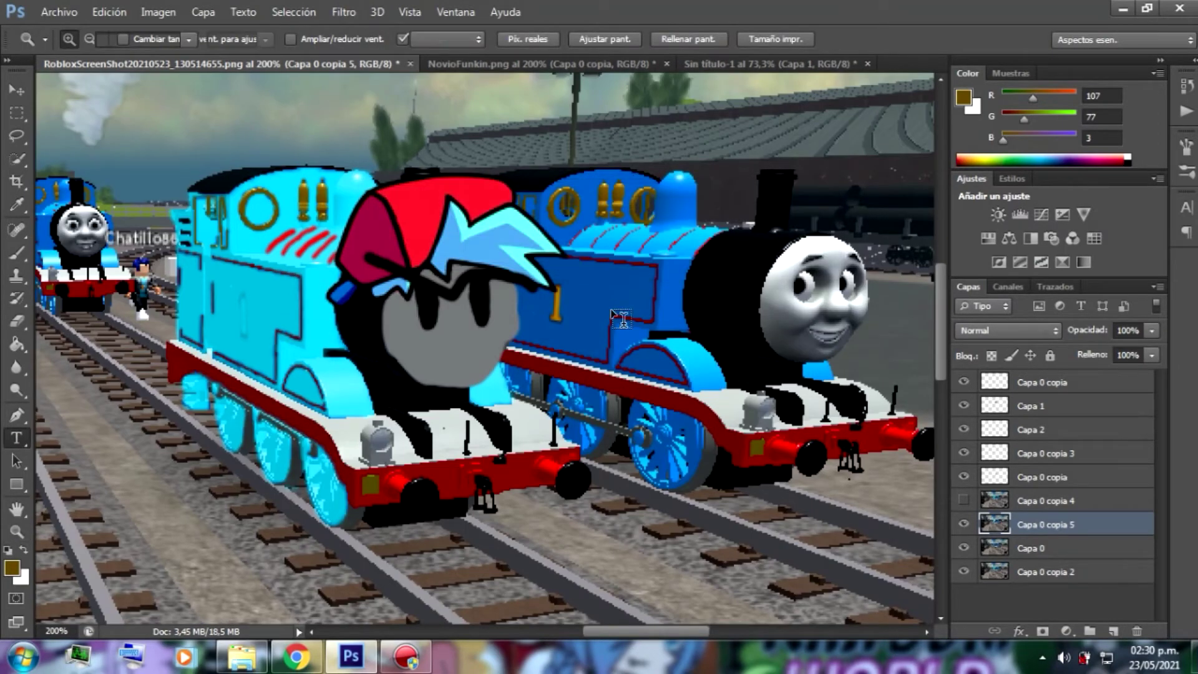
click(621, 317)
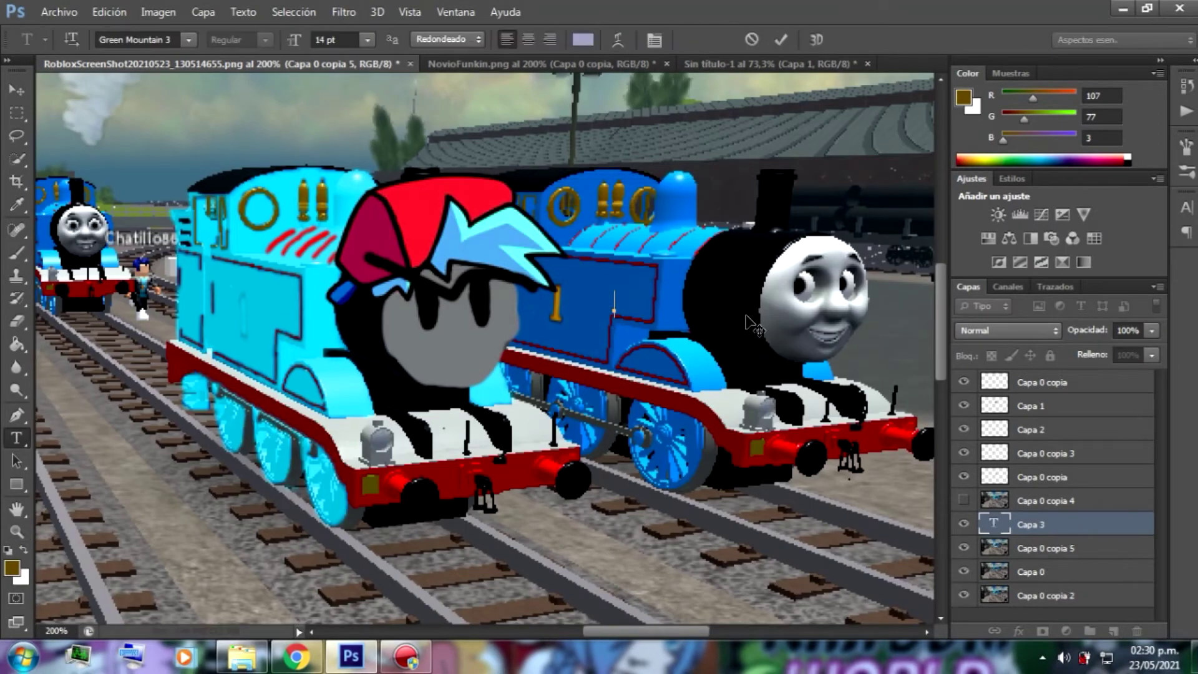
click(573, 40)
drag(607, 332, 607, 340)
drag(449, 226, 794, 58)
click(746, 144)
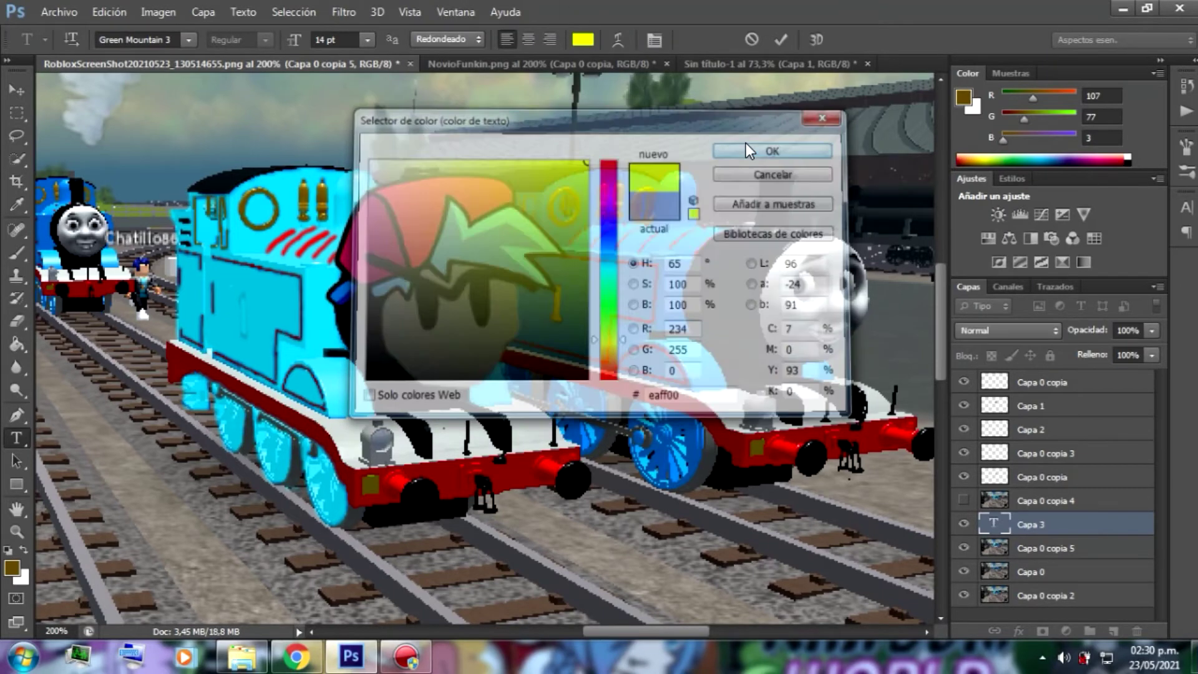
click(746, 150)
text(BF)
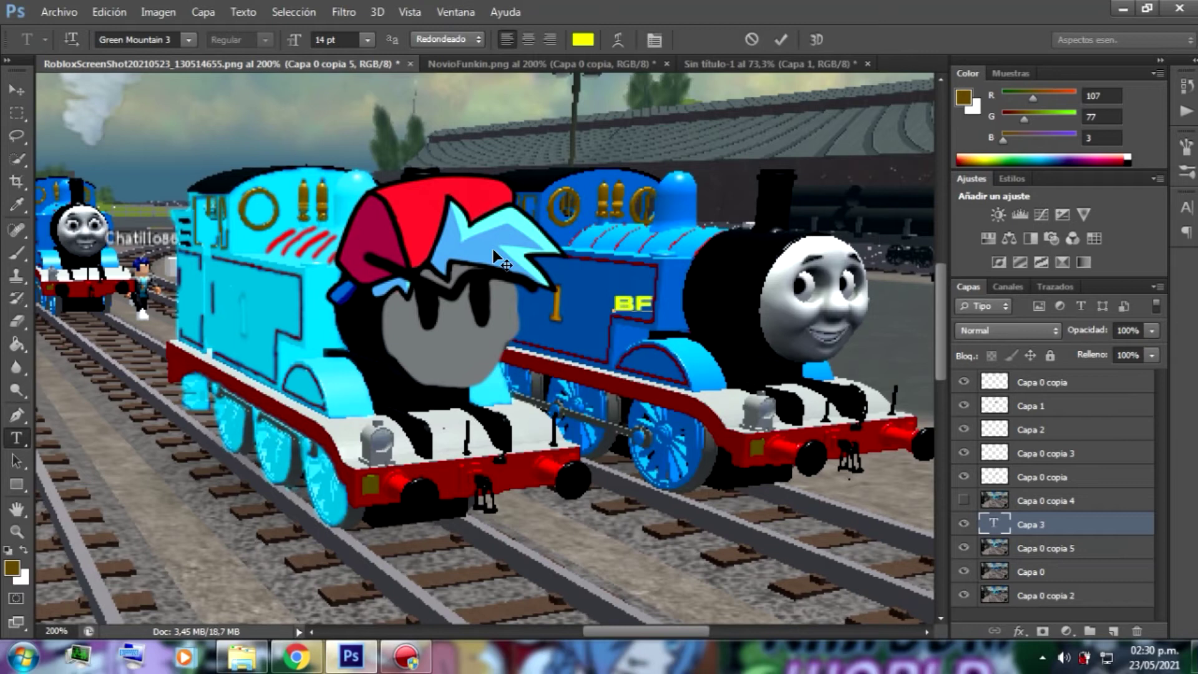
Enlarge the BF text with Free Transform and move it onto the left train's cyan side panel
click(17, 114)
key(ctrl+t)
drag(607, 290, 589, 268)
drag(650, 311, 272, 335)
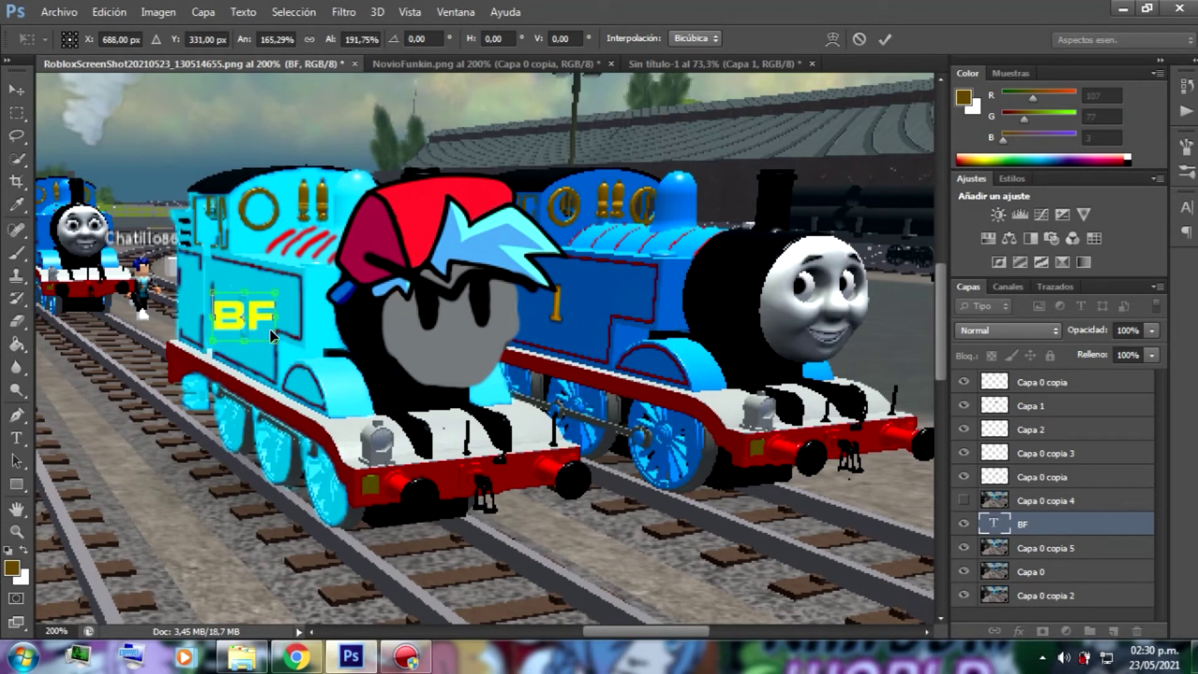
drag(209, 290, 239, 301)
click(17, 89)
key(Return)
Reshape and tilt the BF text to match the perspective of the left train's side panel
key(ctrl+t)
drag(250, 348, 249, 321)
drag(288, 278, 257, 329)
drag(220, 293, 234, 306)
drag(308, 282, 304, 275)
drag(231, 313, 228, 308)
click(14, 121)
click(529, 264)
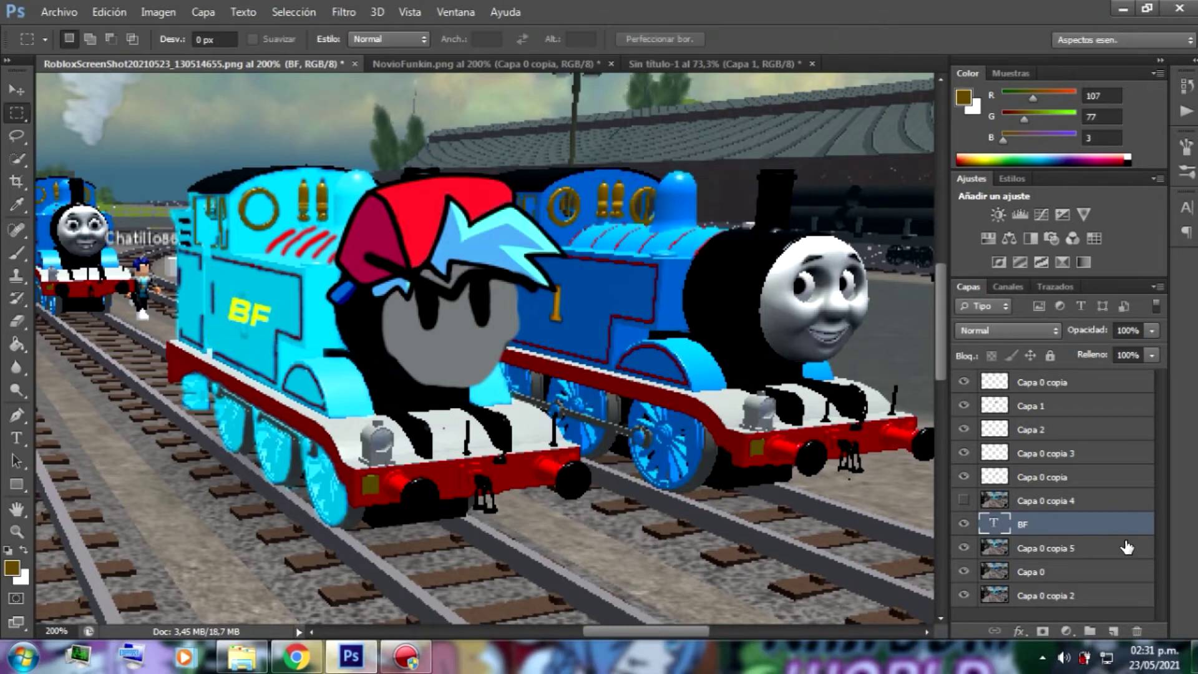
On Capa 0 copia 5, paint over the faint number 1 behind the BF text with the panel's cyan (RGB 0, 174, 216)
click(1041, 545)
click(16, 531)
double_click(149, 297)
click(18, 206)
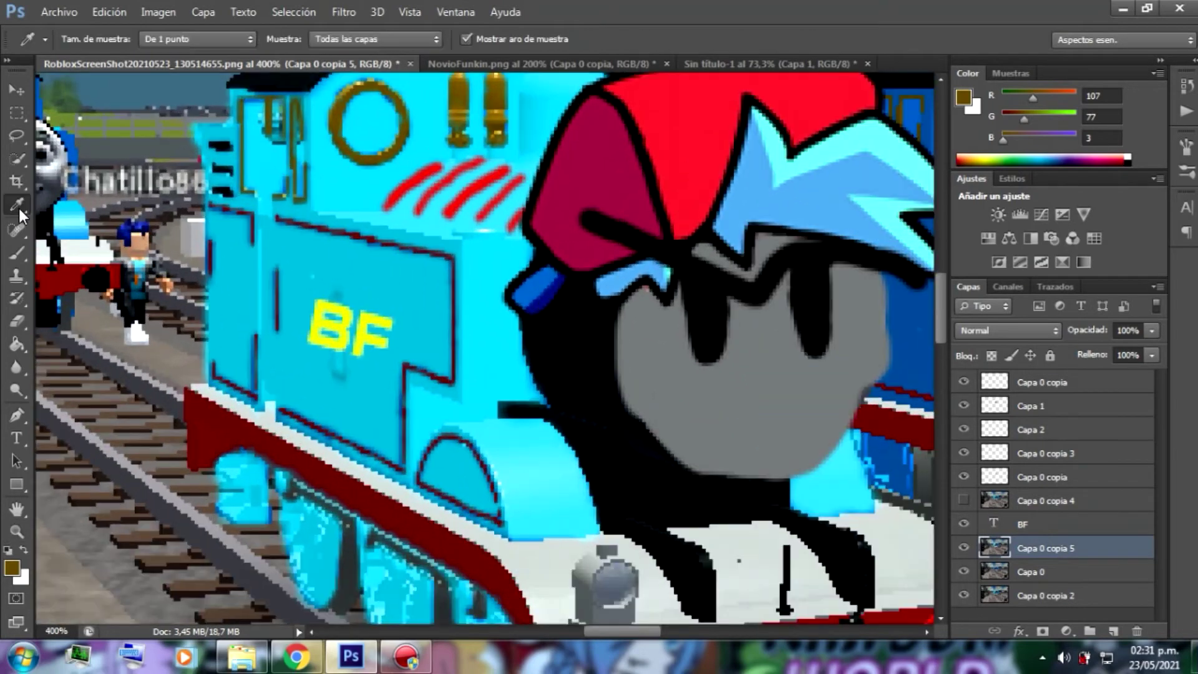
click(251, 263)
key(b)
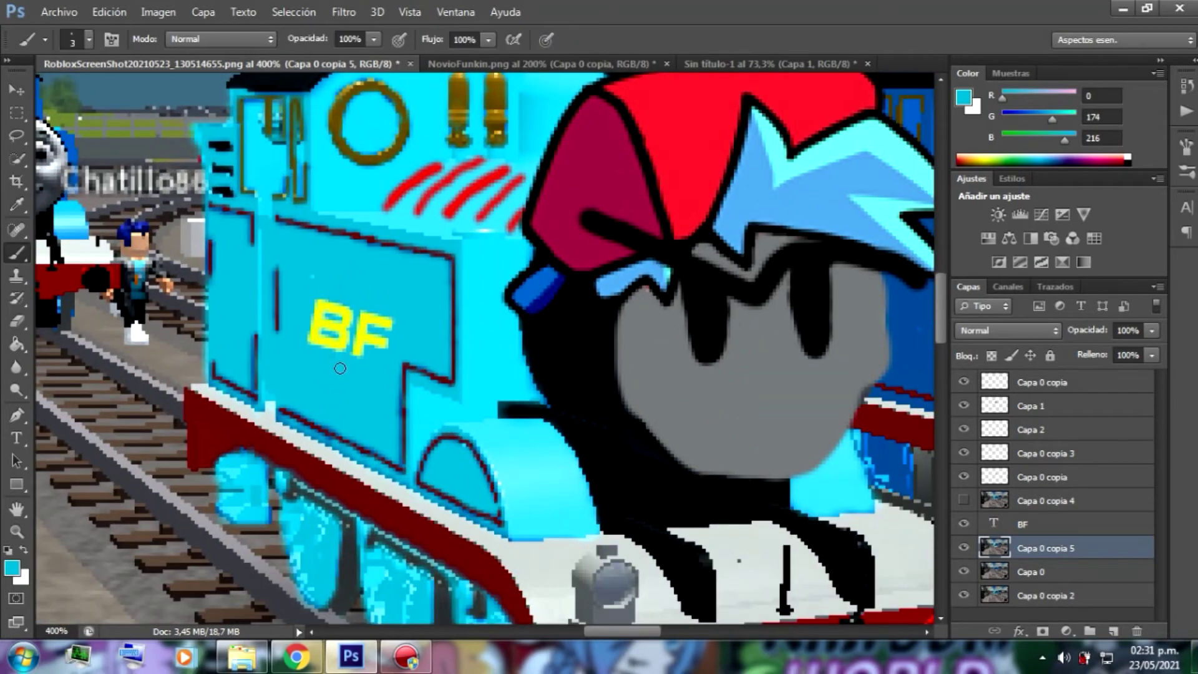
click(13, 92)
key(ctrl+0)
click(16, 532)
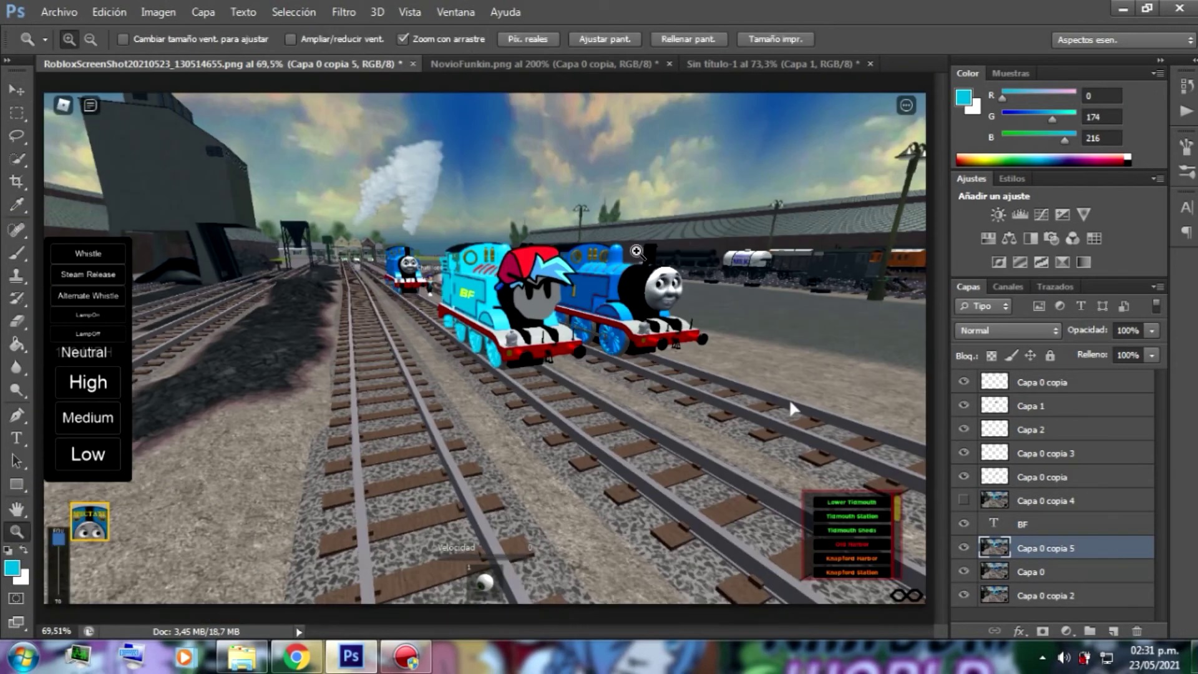
Set the foreground color to black by sampling the dark area at the front of the left train
click(530, 319)
click(463, 319)
click(494, 312)
click(13, 567)
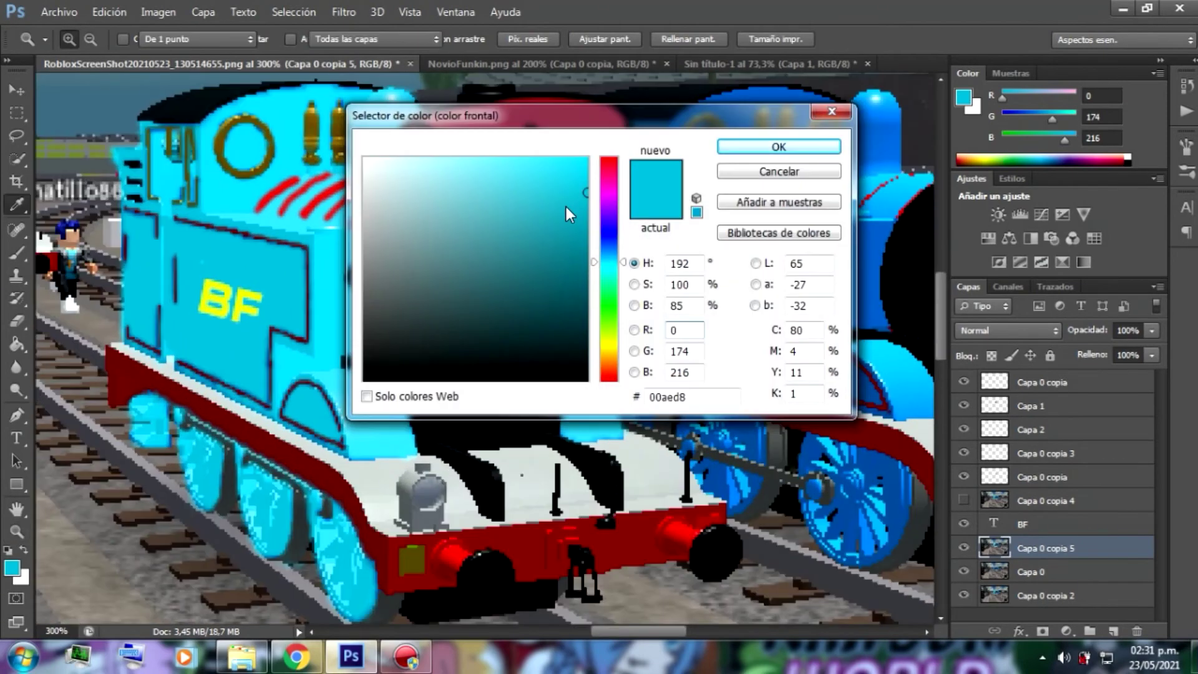
click(524, 433)
click(730, 147)
In NovioFunkin.png, erase the old eye strokes on Capa 0 copia using a 31 px pencil-mode eraser
click(740, 63)
click(623, 64)
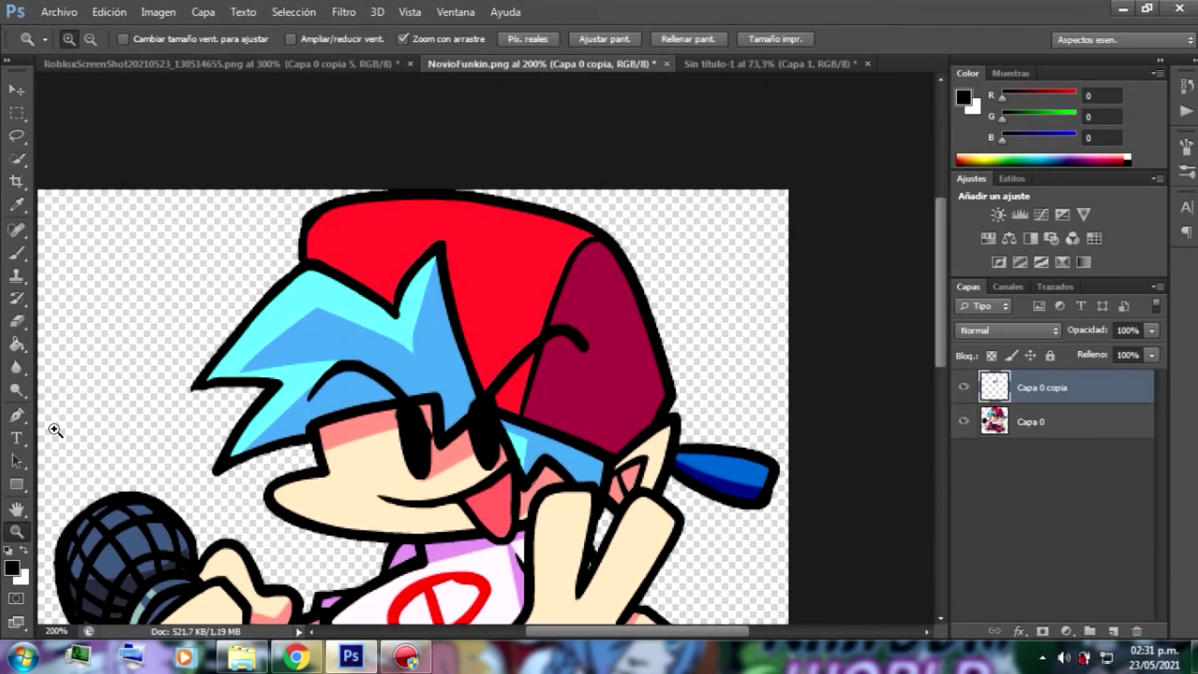
click(499, 604)
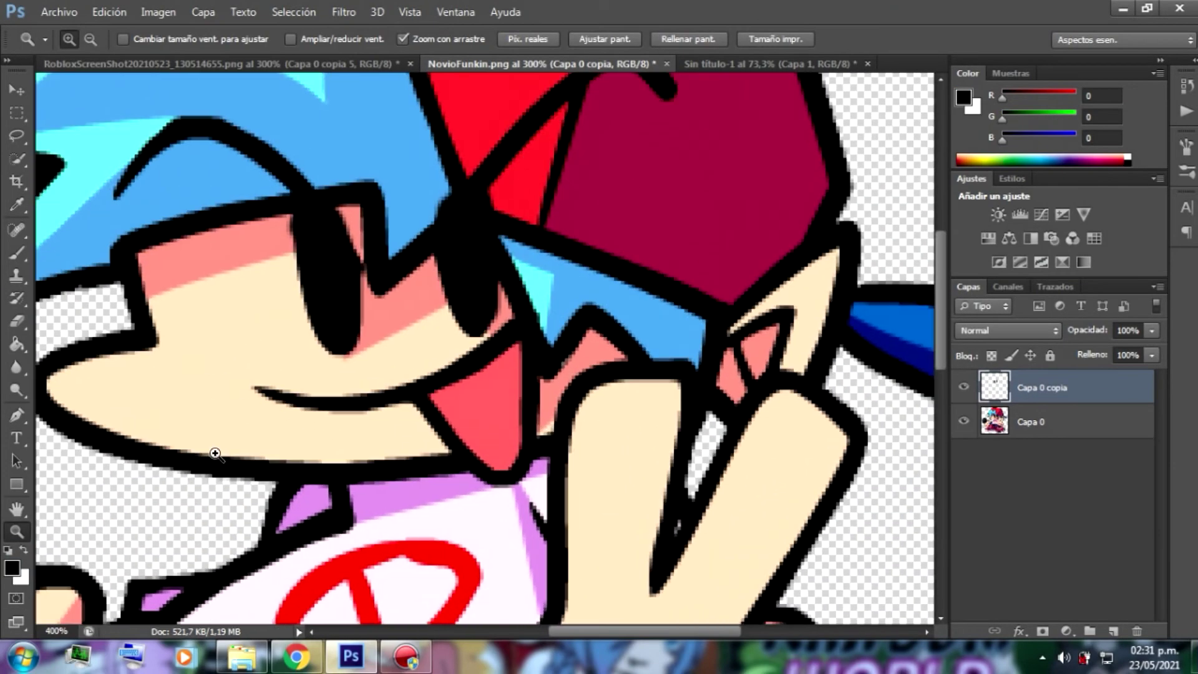
click(19, 253)
click(16, 321)
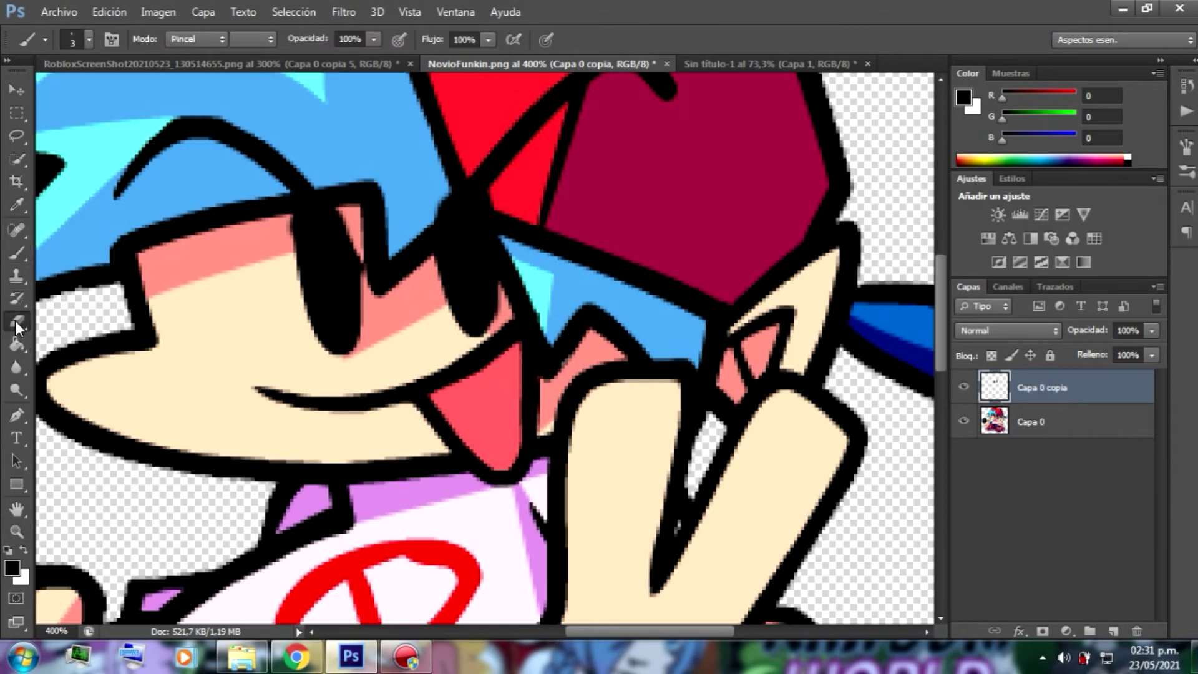
click(82, 37)
click(51, 96)
click(335, 306)
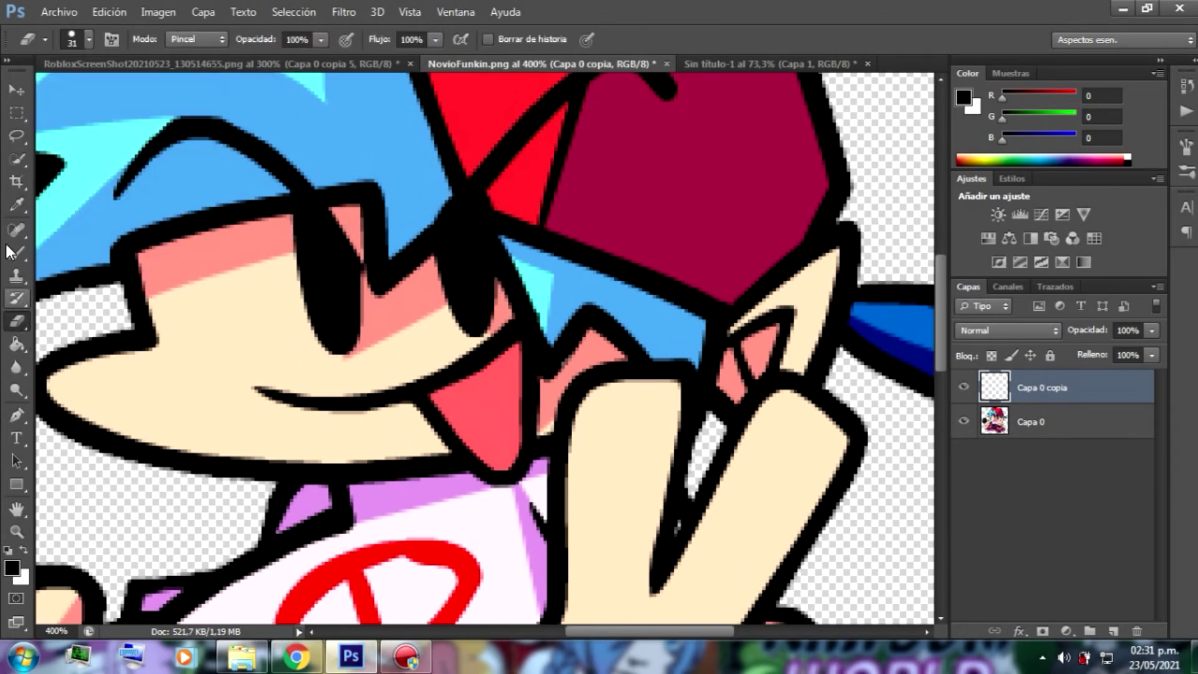
Outline Boyfriend's tongue in black on Capa 0 copia with a 5 px brush
key(b)
click(91, 41)
click(28, 96)
mouse_move(421, 399)
mouse_down()
mouse_move(502, 476)
mouse_move(521, 454)
mouse_move(527, 330)
mouse_move(417, 388)
mouse_move(450, 439)
mouse_up()
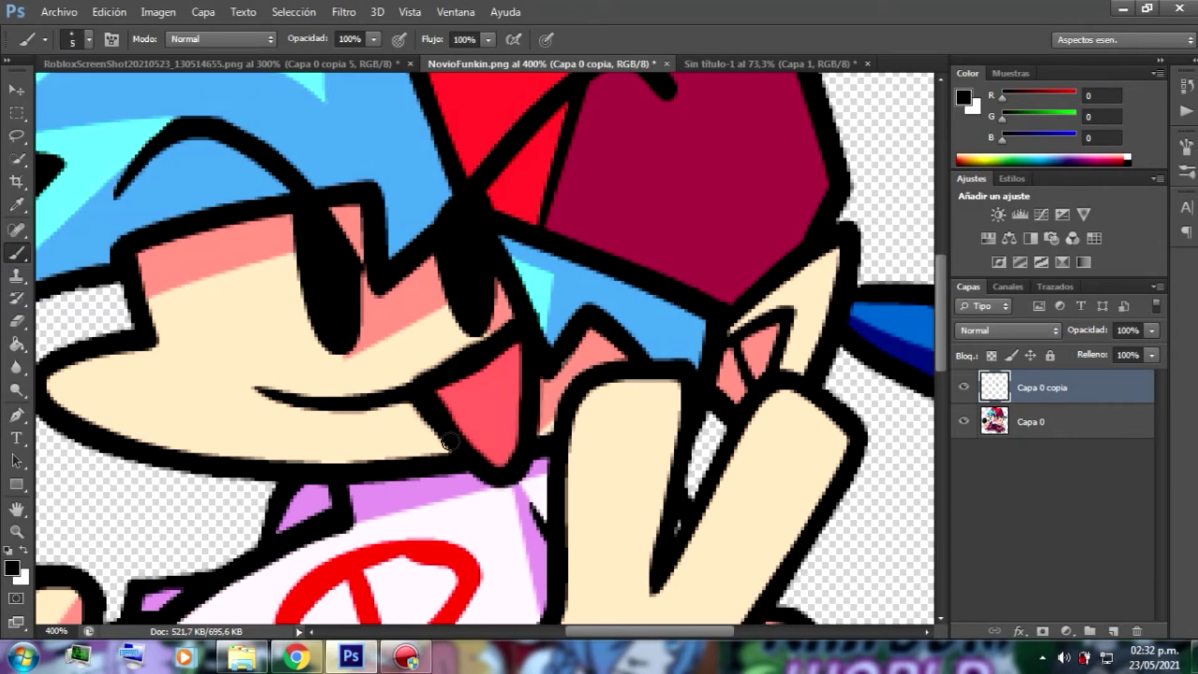
Fill the outlined tongue with its sampled pink (RGB 255, 102, 102) and hide the Capa 0 layer
click(16, 204)
click(509, 402)
click(17, 262)
mouse_move(436, 384)
mouse_down()
mouse_move(498, 457)
mouse_move(515, 346)
mouse_move(447, 388)
mouse_move(499, 417)
mouse_move(480, 397)
mouse_move(497, 434)
mouse_move(501, 365)
mouse_move(489, 359)
mouse_move(451, 379)
mouse_move(500, 378)
mouse_move(516, 415)
mouse_up()
click(963, 421)
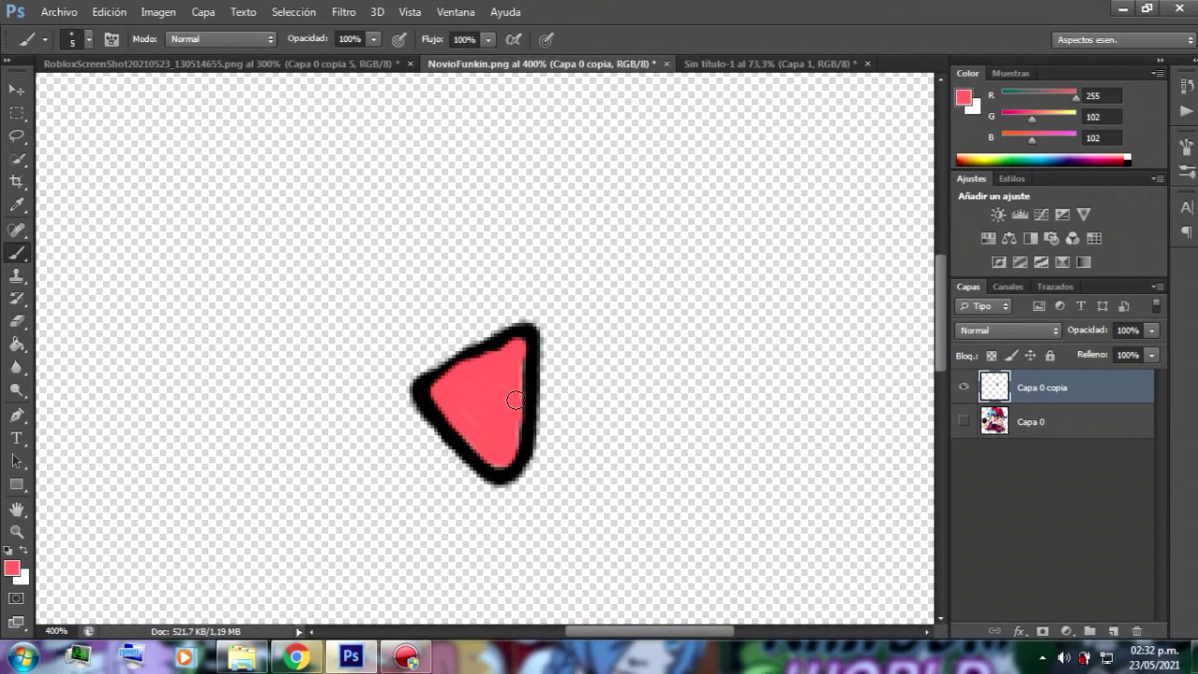
Sample black from the tongue's outline and thicken its upper and side edges with the brush
click(16, 205)
click(434, 421)
click(16, 253)
drag(421, 379, 527, 327)
mouse_move(529, 415)
mouse_down()
mouse_move(532, 334)
mouse_move(523, 457)
mouse_up()
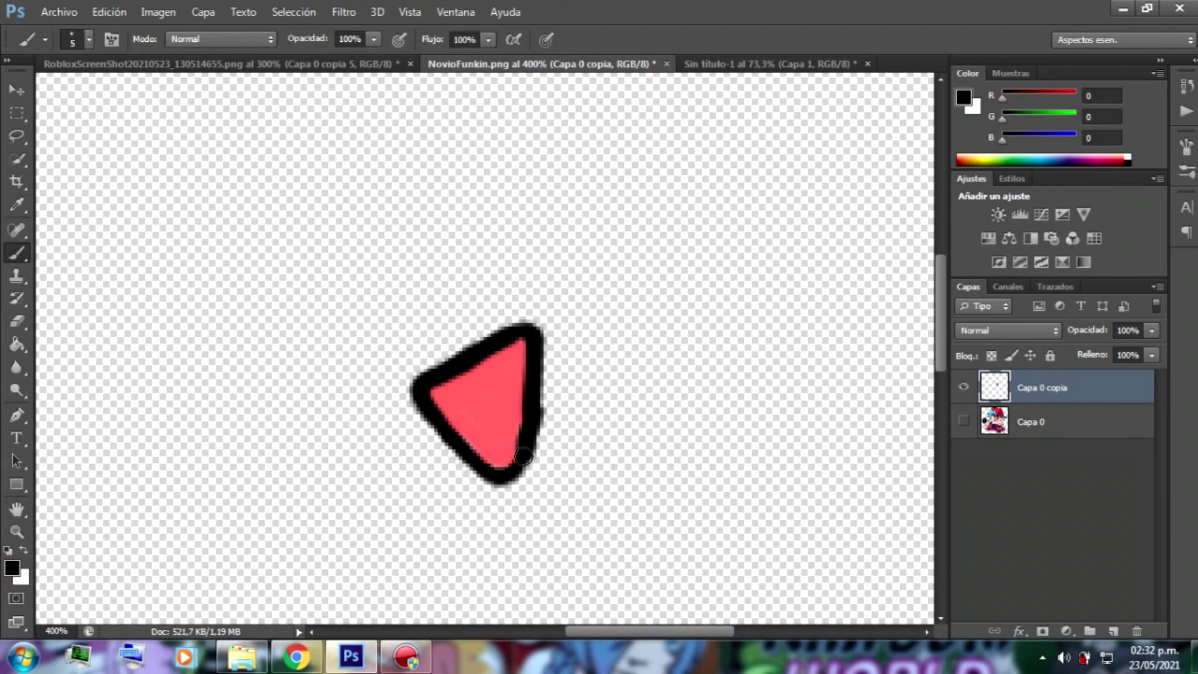
Move the drawn tongue onto the left train's face in the Roblox screenshot and rotate it 33.99° with Free Transform
key(v)
drag(530, 405, 573, 400)
key(ctrl+t)
mouse_move(478, 326)
mouse_down()
mouse_move(508, 311)
mouse_move(479, 332)
mouse_up()
drag(630, 344, 707, 414)
Flip the tongue horizontally, shrink it to about 74% width and 70% height on the grey face, and apply the transformation
right_click(525, 386)
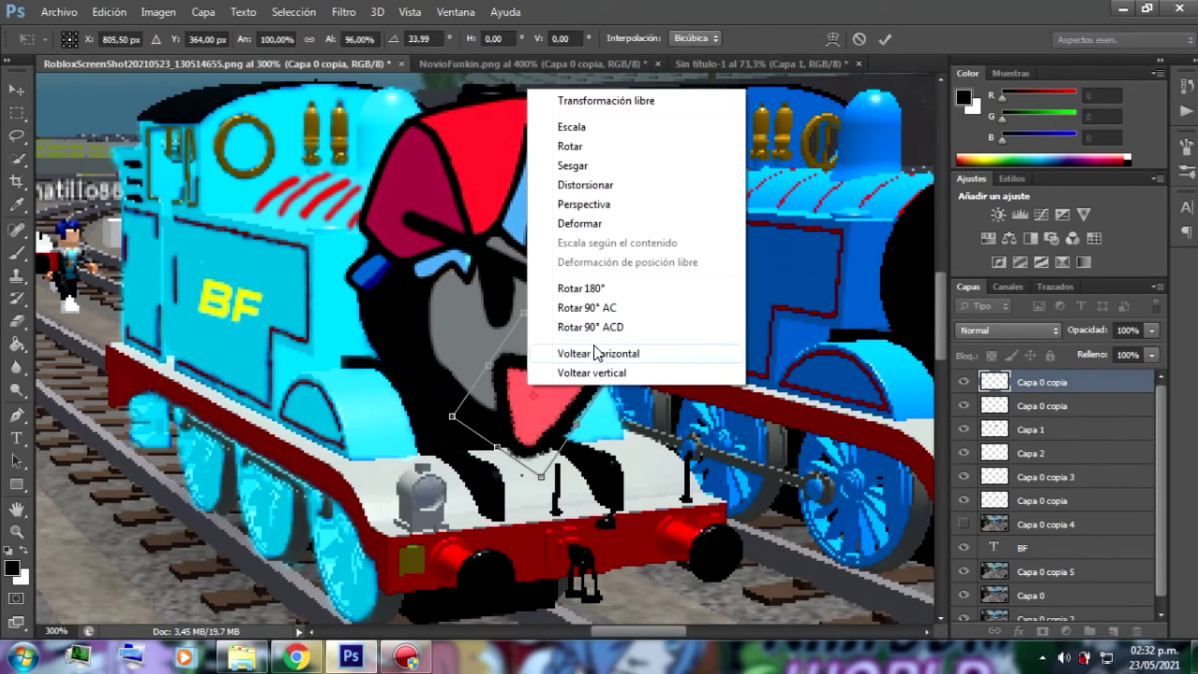
click(594, 353)
drag(542, 335, 484, 354)
click(16, 115)
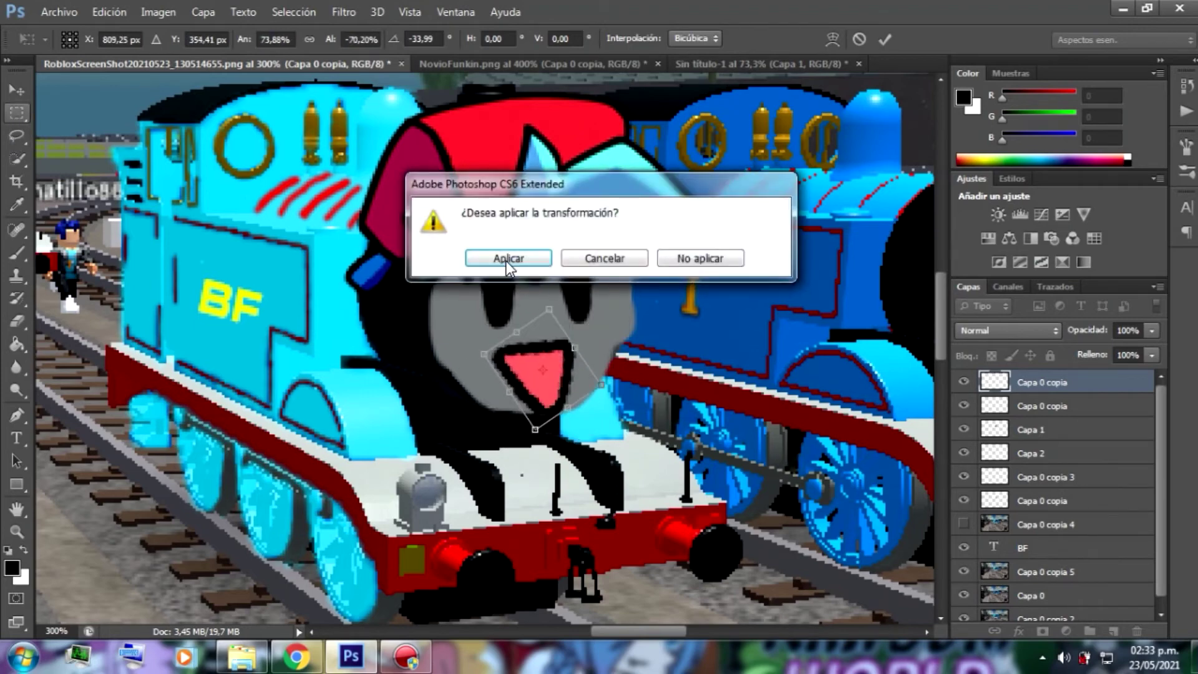
click(507, 263)
Erase the pink tongue mouth from the left train's face
scroll(642, 627, right, 5)
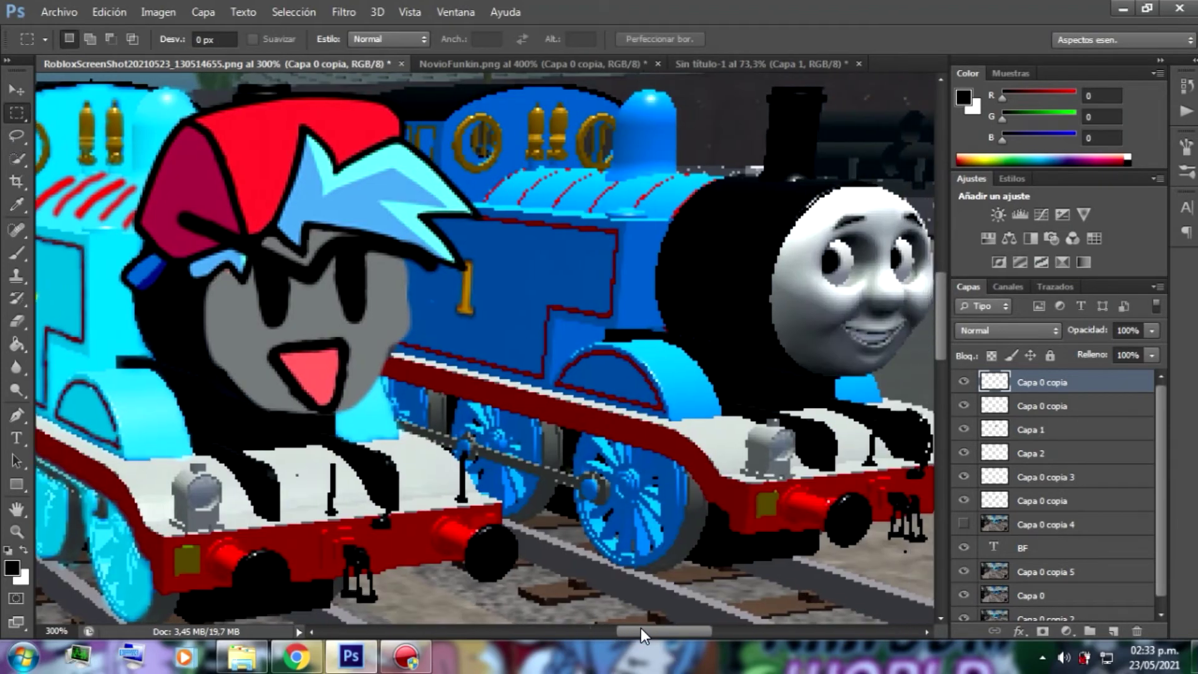
click(17, 321)
mouse_move(309, 374)
mouse_down()
mouse_move(265, 326)
mouse_move(290, 367)
mouse_move(371, 378)
mouse_up()
click(18, 253)
click(15, 323)
drag(280, 344, 395, 372)
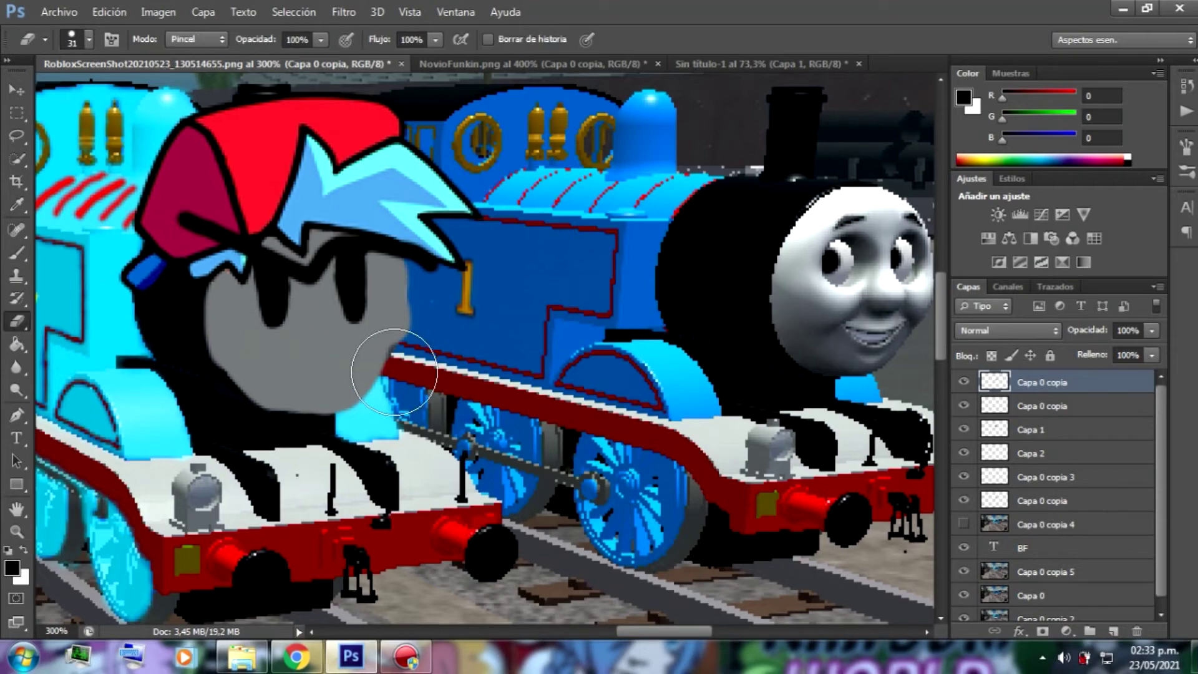
Switch to Chrome and open the second "fnf boyfriend" image result, from the Friday Night Funkin' Wiki
click(544, 63)
click(296, 657)
click(306, 15)
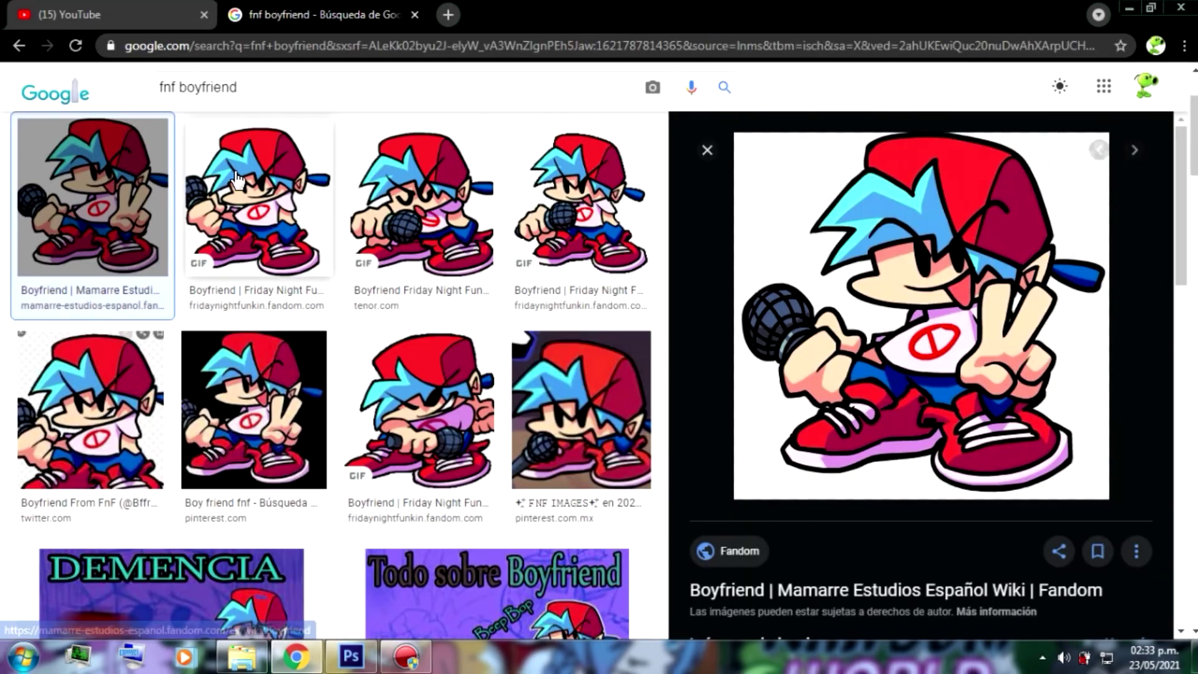
click(258, 200)
right_click(682, 386)
click(678, 382)
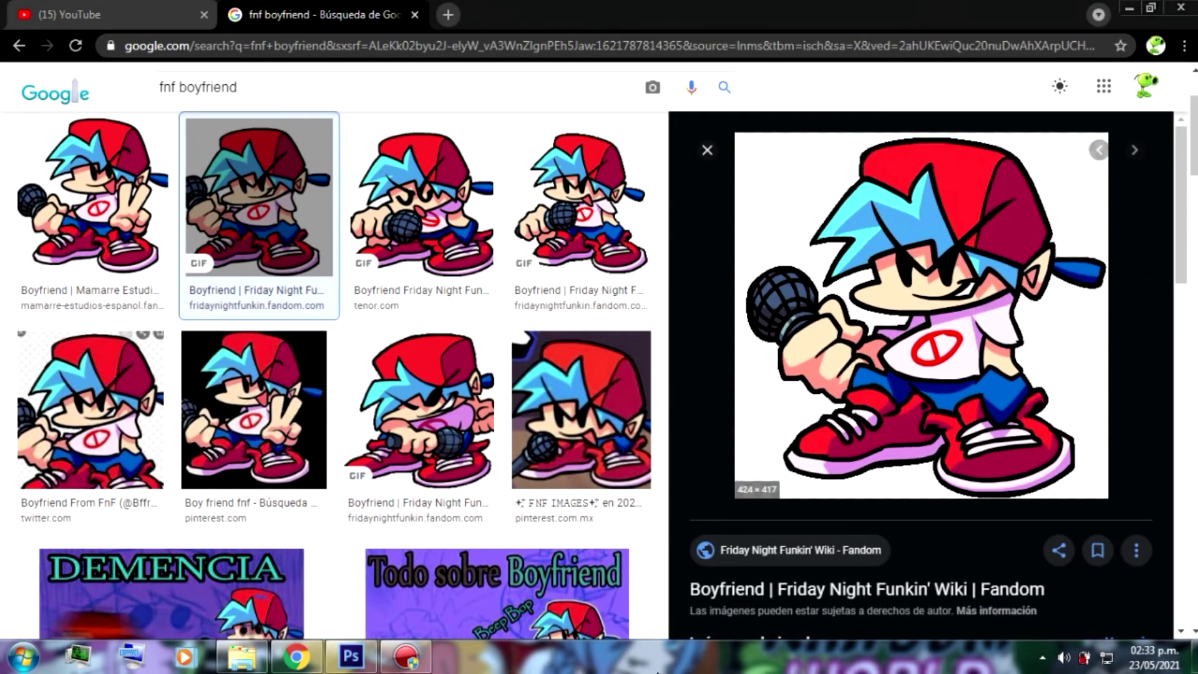
Switch back to Photoshop and paste the browser screen capture as a new layer in Sin título-1
click(351, 656)
click(725, 66)
key(ctrl+v)
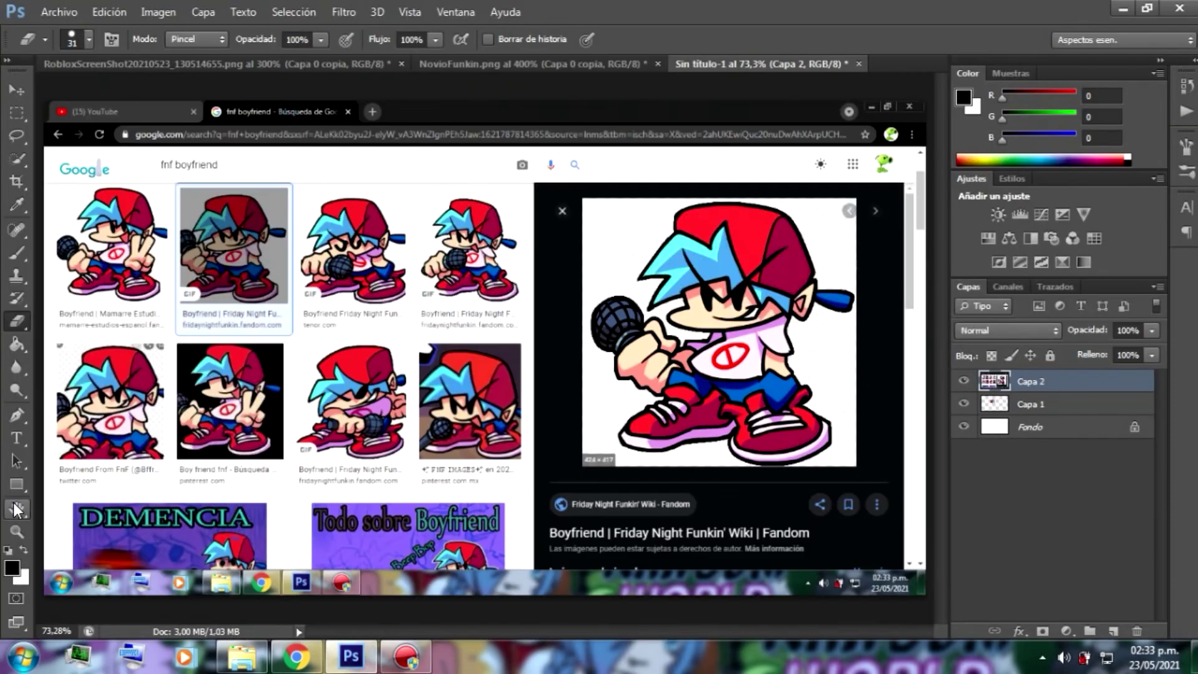
key(z)
click(774, 340)
click(772, 337)
click(766, 152)
Duplicate Capa 1 as Capa 1 copia and place the copy above Capa 2
right_click(1070, 374)
click(489, 193)
right_click(1022, 408)
click(653, 137)
key(Return)
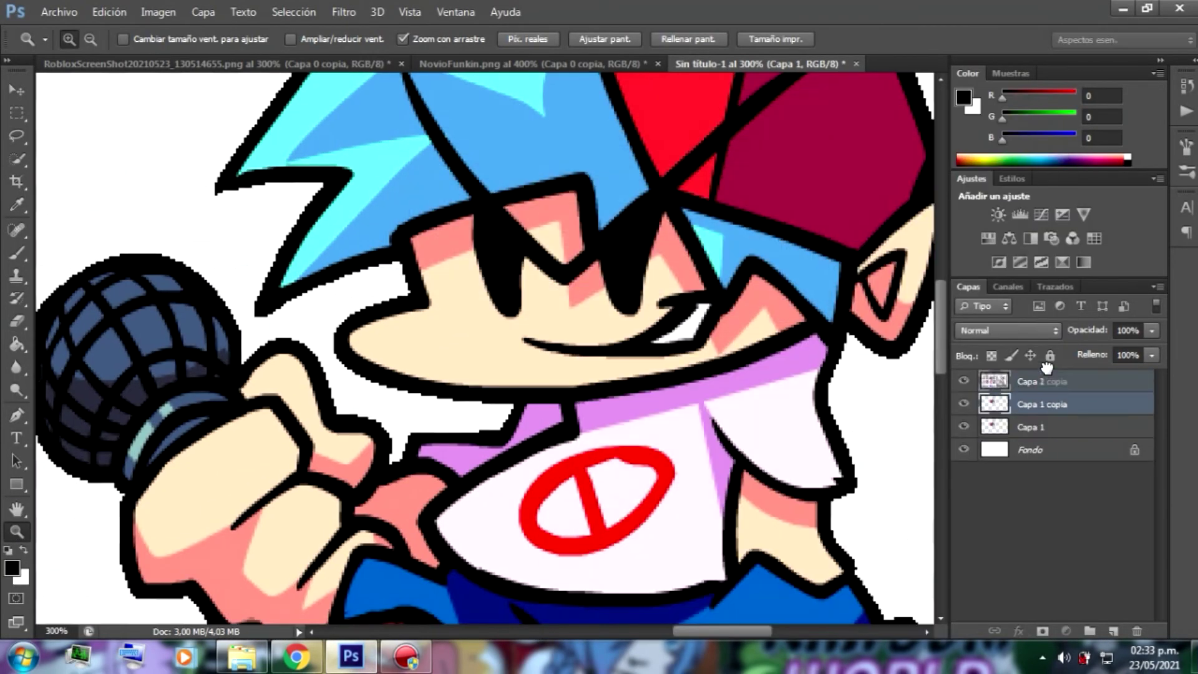
Clear the copied drawing from Capa 1 copia with a rectangular selection around it
key(ctrl+0)
key(m)
drag(301, 184, 517, 377)
key(Delete)
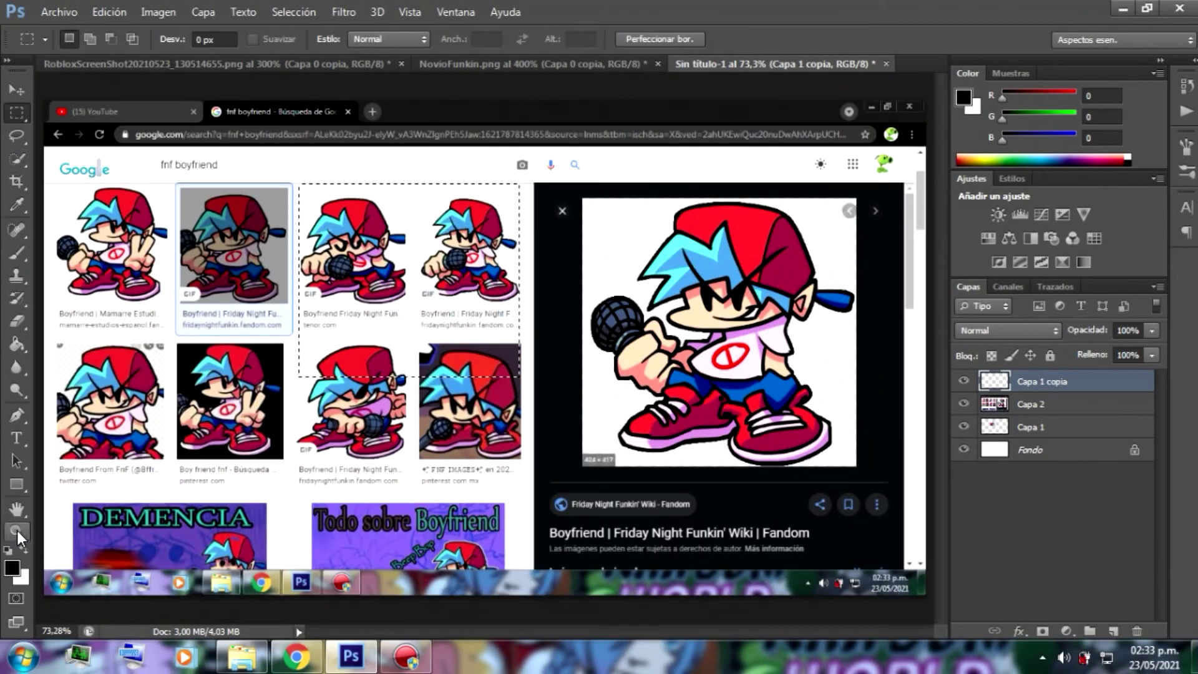
Inspect Capa 1 copia around Boyfriend's mouth by hiding and reshowing Capa 2
click(17, 532)
click(883, 235)
click(881, 234)
click(496, 440)
click(496, 440)
key(b)
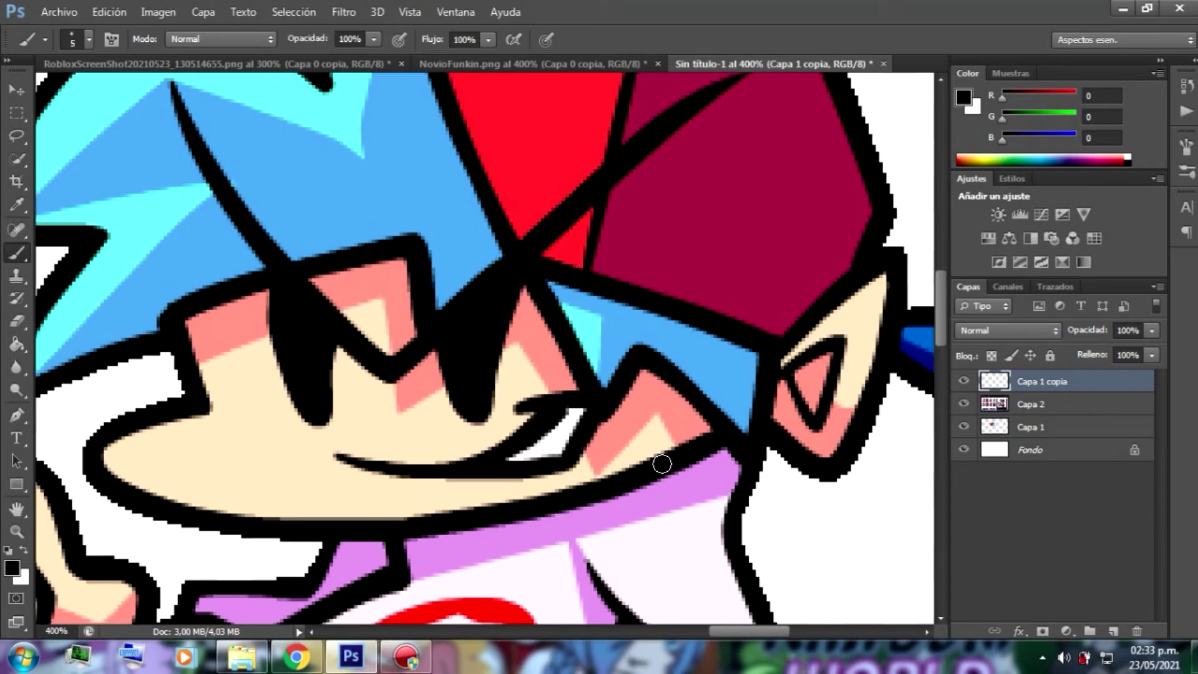
click(964, 403)
click(964, 403)
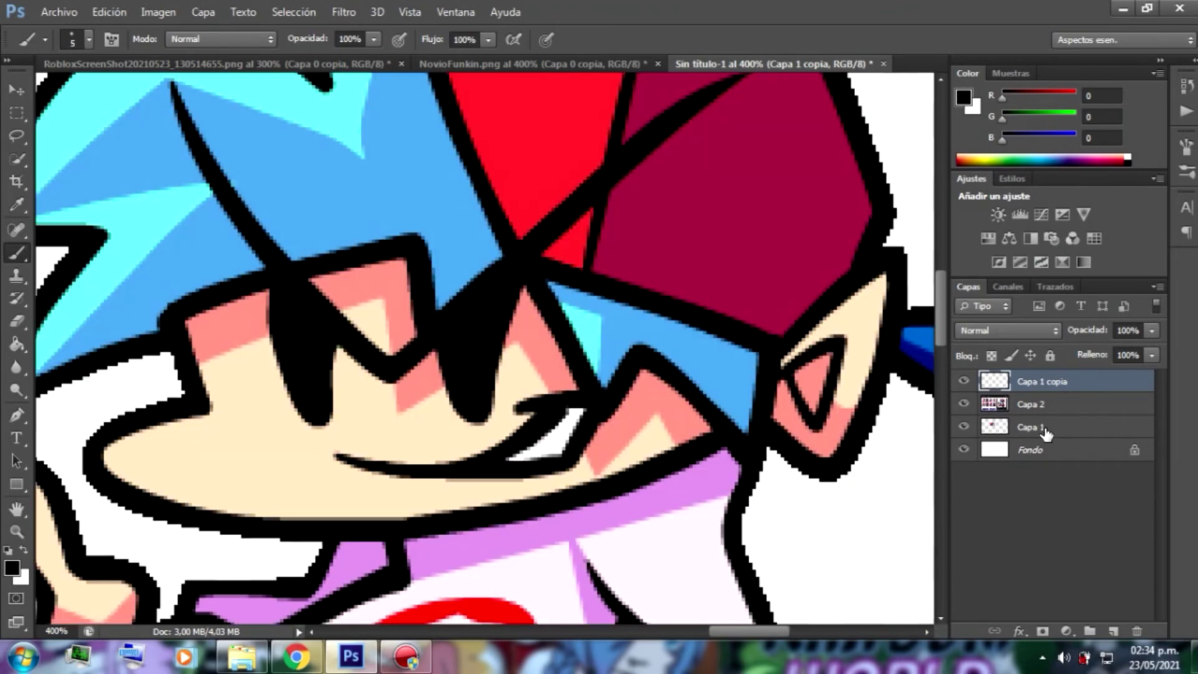
Convert the locked Fondo background into the regular layer Capa 0 and clear the active selection
double_click(1032, 449)
click(767, 202)
key(ctrl+0)
click(17, 113)
key(ctrl+d)
On Capa 1 copia, trace Boyfriend's smile and the outline of his teeth in black with a 5 px brush
click(17, 532)
click(744, 300)
click(758, 325)
click(878, 255)
click(664, 466)
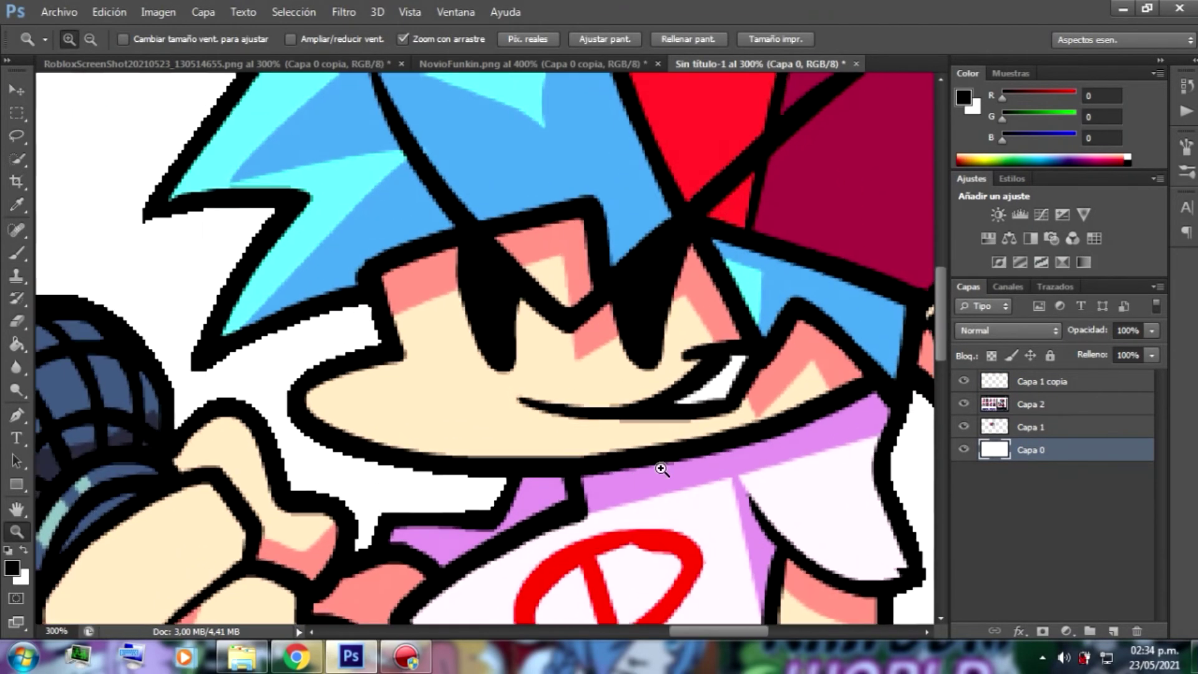
click(17, 253)
click(1078, 388)
mouse_move(502, 391)
mouse_down()
mouse_move(577, 406)
mouse_move(736, 342)
mouse_move(757, 350)
mouse_move(609, 406)
mouse_move(745, 401)
mouse_up()
Paint the teeth area white inside the traced smile and redraw its upper black edge
click(24, 550)
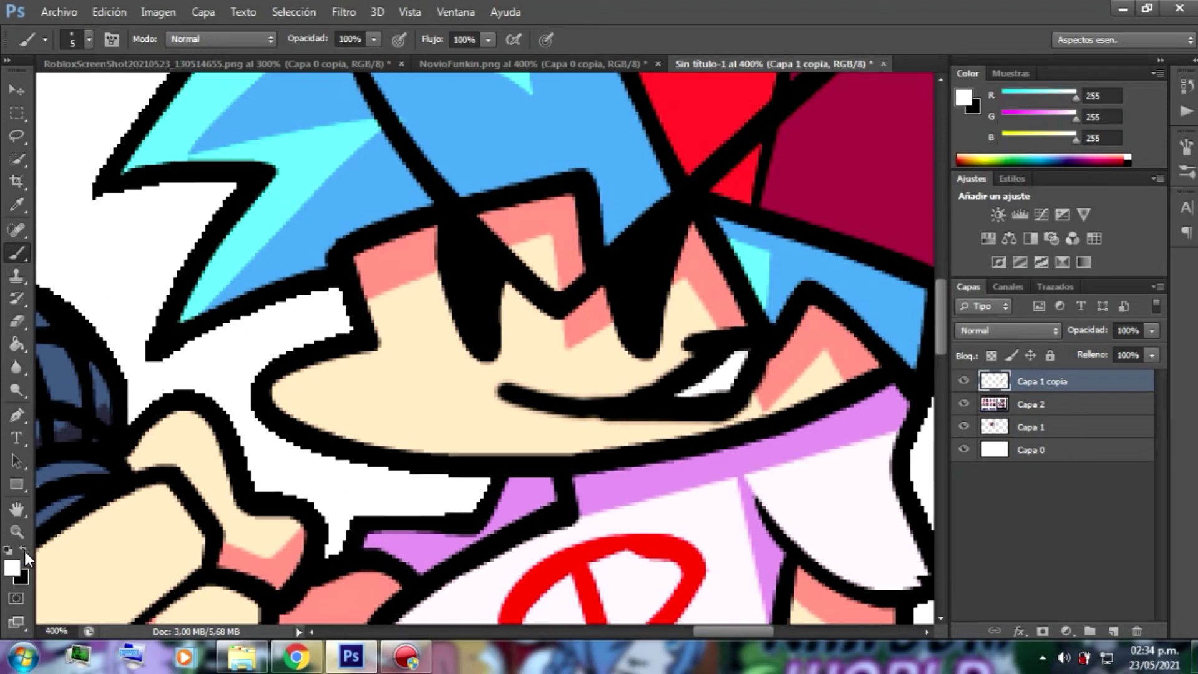
drag(670, 395, 703, 386)
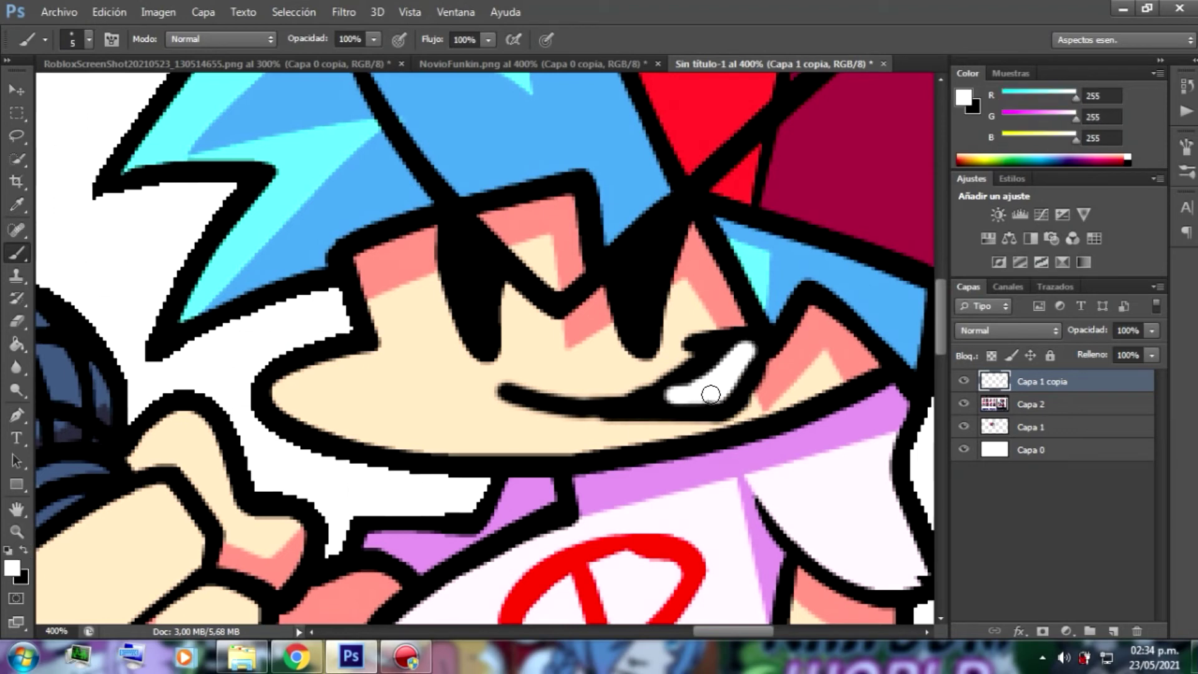
click(23, 550)
mouse_move(650, 395)
mouse_down()
mouse_move(705, 355)
mouse_move(740, 343)
mouse_up()
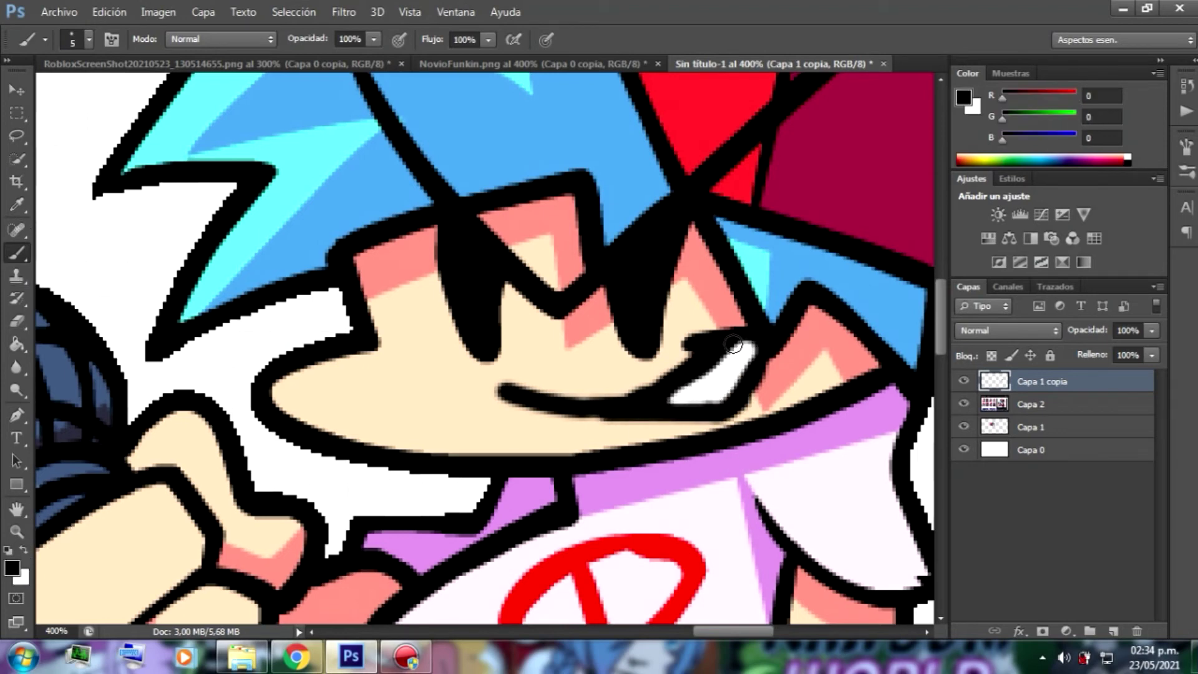
Move the traced smile into the Roblox screenshot and place it on the left train's grey face
key(v)
drag(649, 375, 330, 355)
drag(325, 358, 279, 375)
Flip the smile horizontally, scale it to about 76% width and 83% height on the face, and apply the transformation
key(ctrl+t)
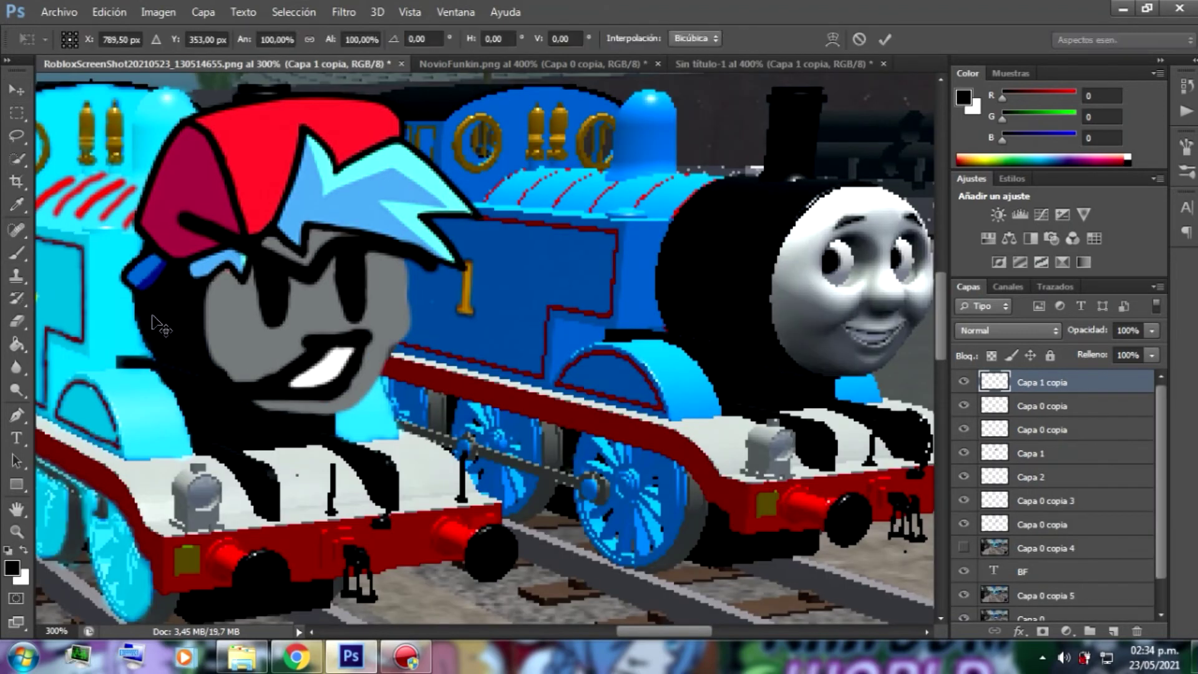
drag(156, 328, 208, 340)
right_click(251, 350)
click(323, 318)
drag(270, 368, 278, 354)
click(17, 113)
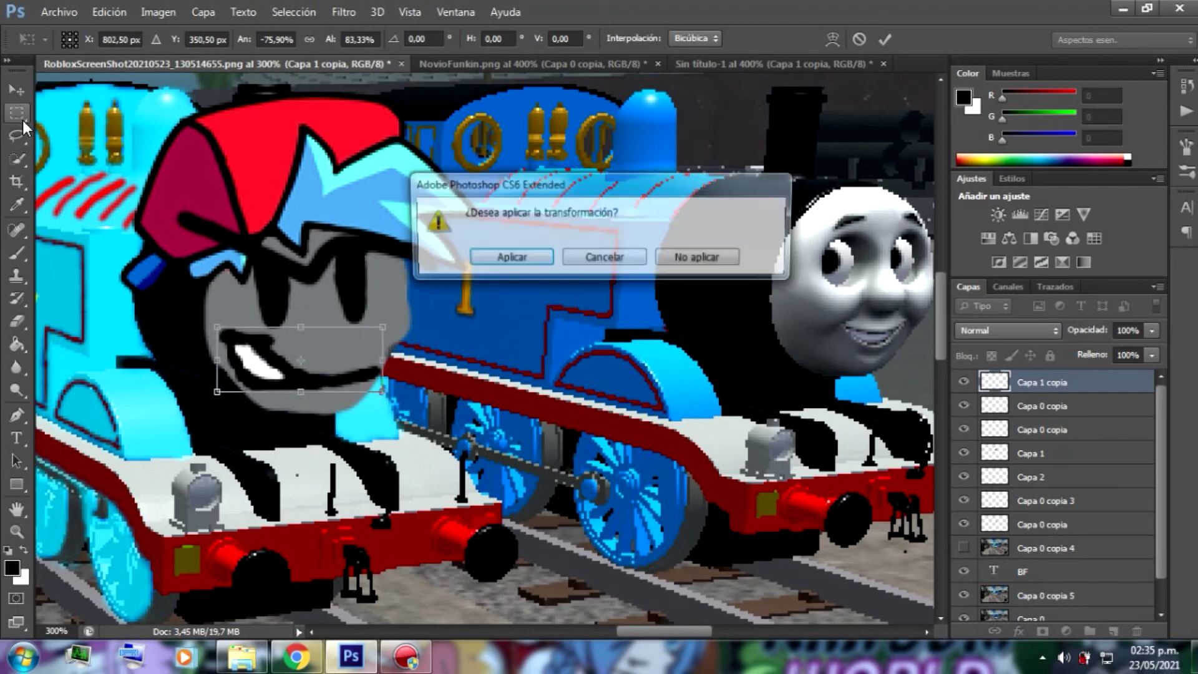
click(504, 260)
Frame both trains at 200% zoom and paste a capture of the screen as a new layer in Sin título-1
key(ctrl+0)
click(16, 532)
double_click(673, 292)
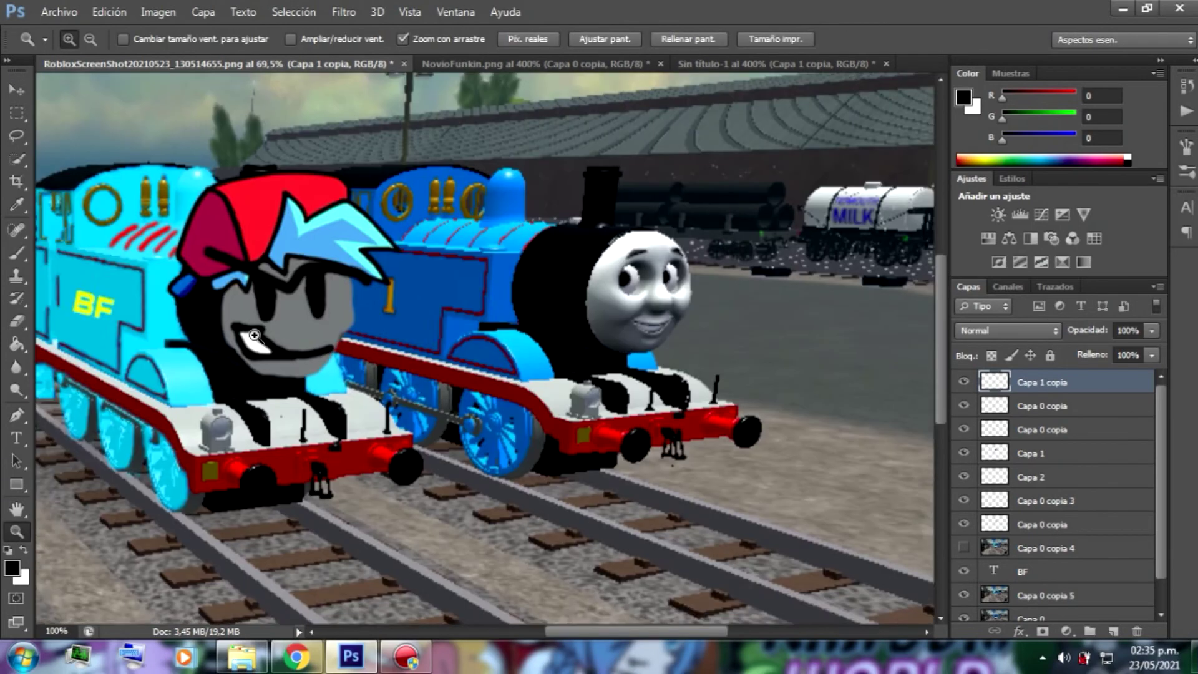
drag(632, 631, 616, 631)
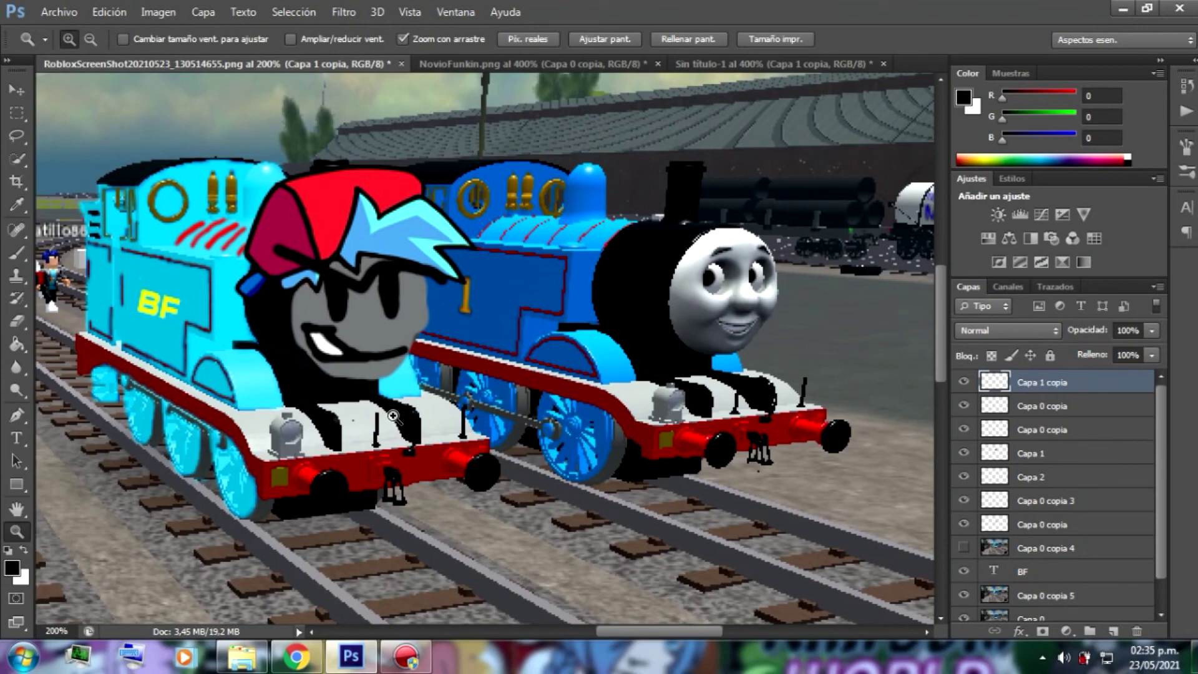
click(796, 64)
key(ctrl+v)
key(ctrl+0)
Select the picture area with both trains inside the pasted capture and copy it
click(17, 114)
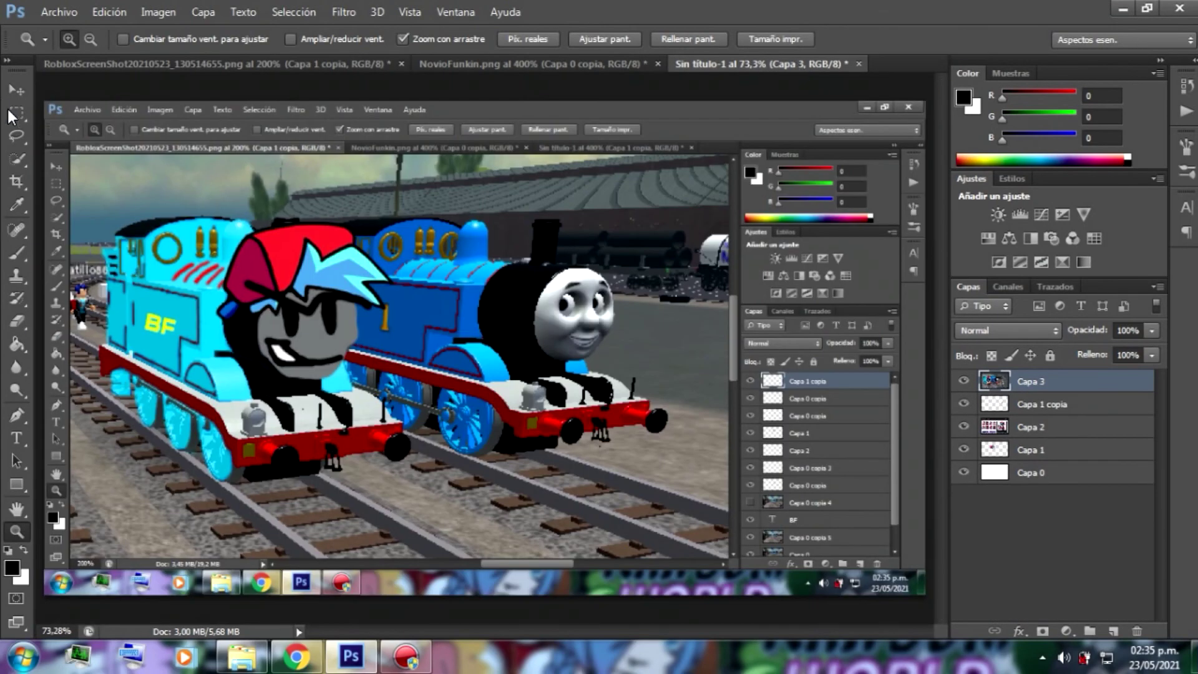
drag(67, 155, 727, 557)
drag(620, 494, 623, 494)
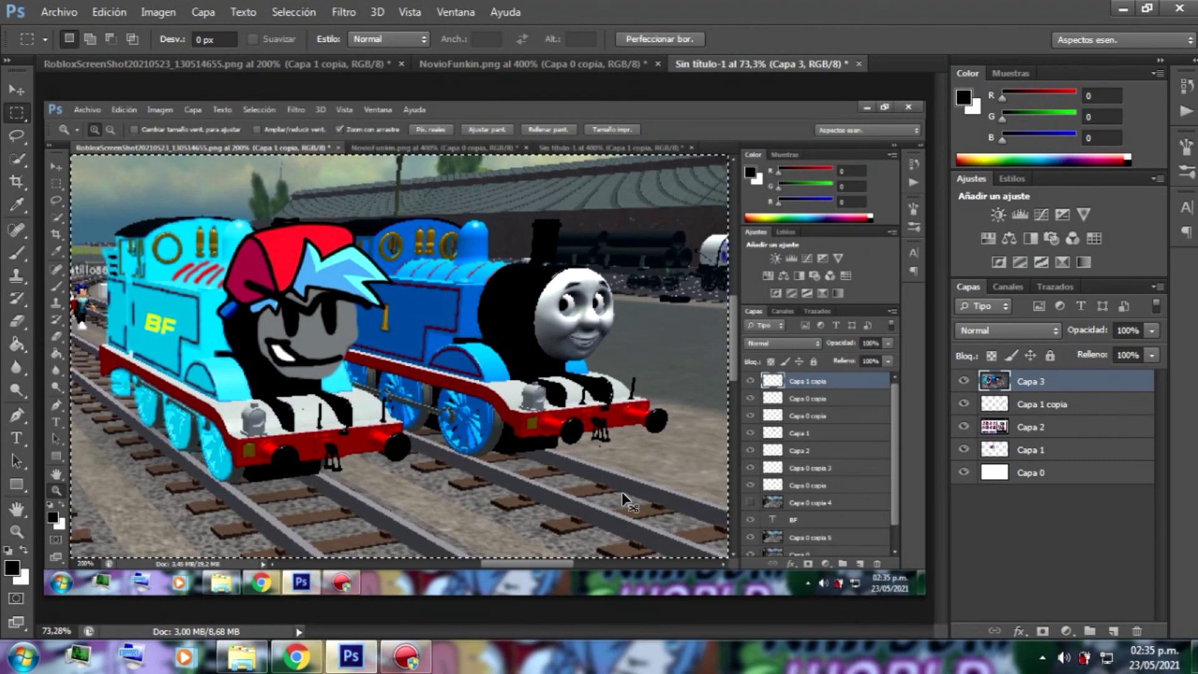
click(107, 13)
Create a new document and paste the copied train picture into it
click(73, 29)
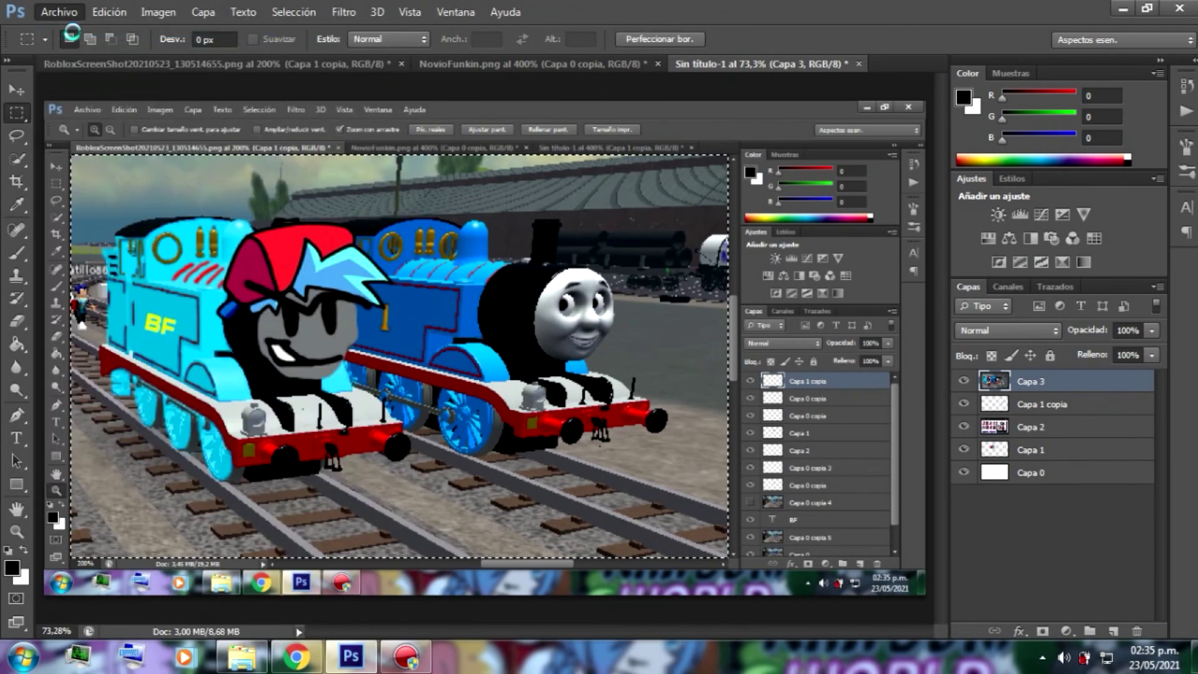
key(Return)
key(ctrl+v)
Start saving the new document to the Desktop with the file name "Boyfriend The Tank Engine"
click(59, 12)
click(92, 225)
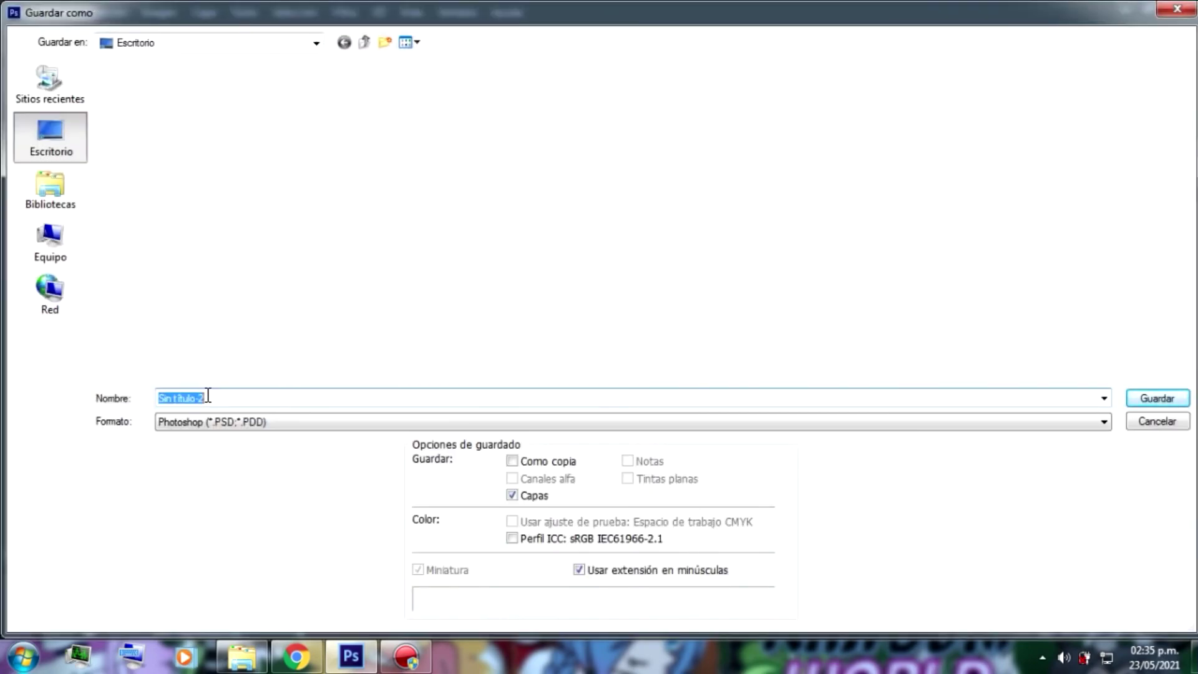
key(BackSpace)
click(260, 398)
click(132, 657)
drag(199, 211, 283, 141)
click(258, 292)
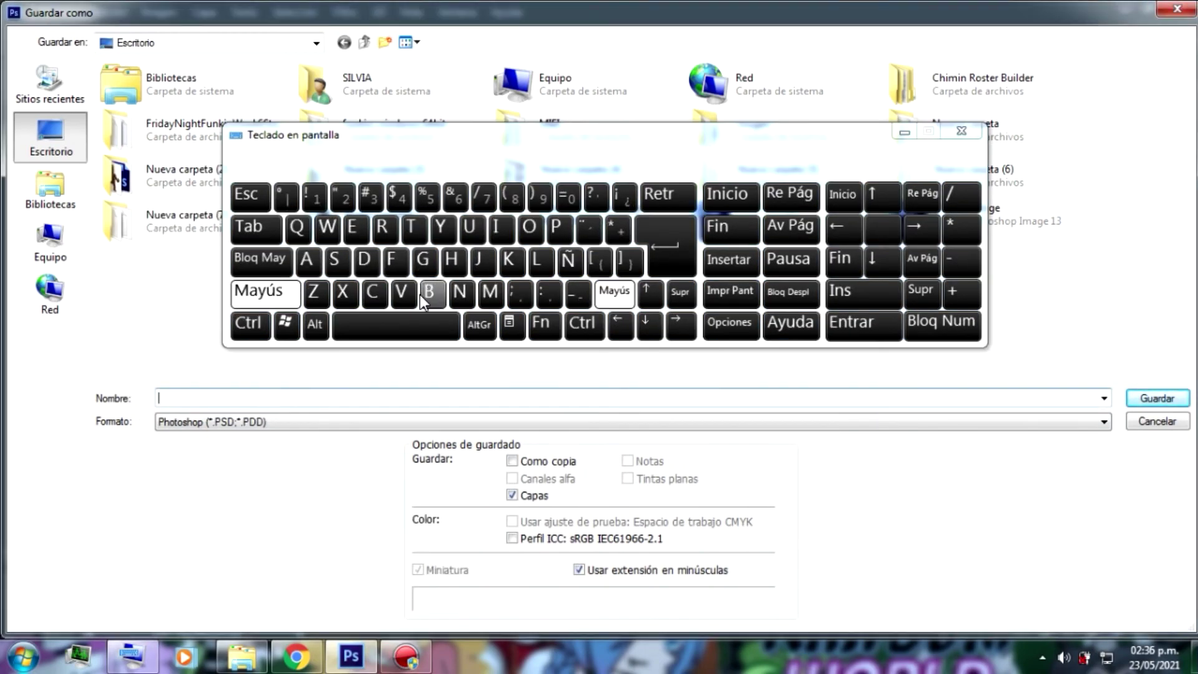
click(420, 294)
text(oyfri)
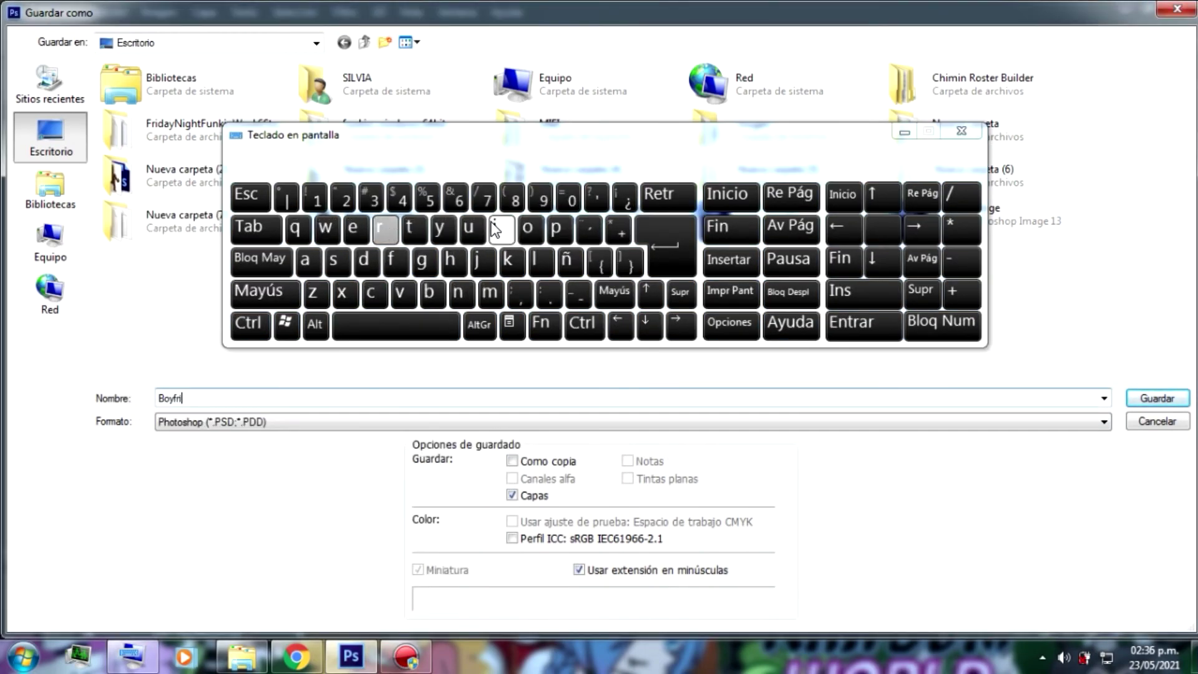
text(end The T)
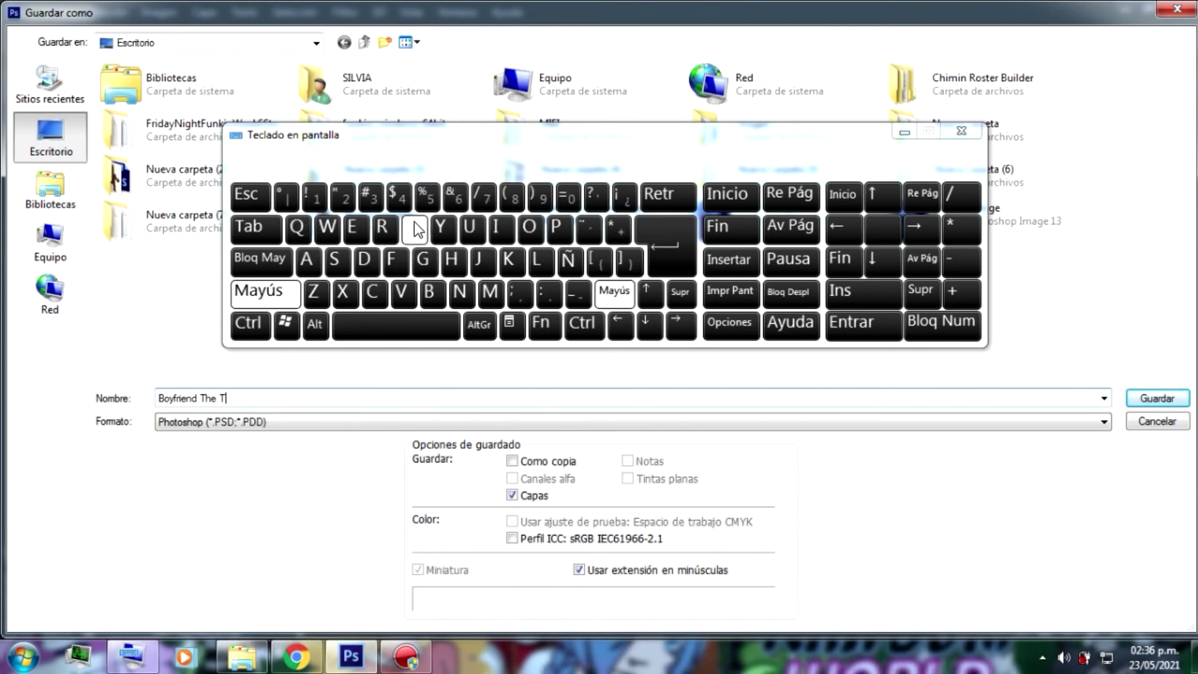
text(ank)
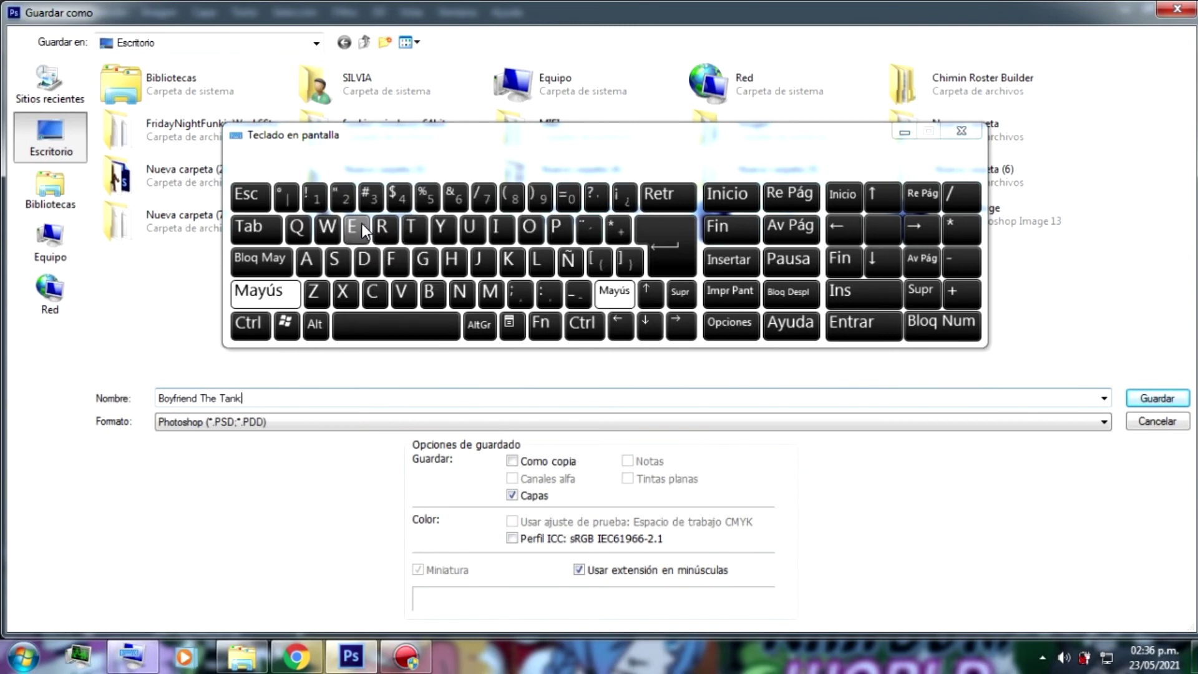
text(Engine)
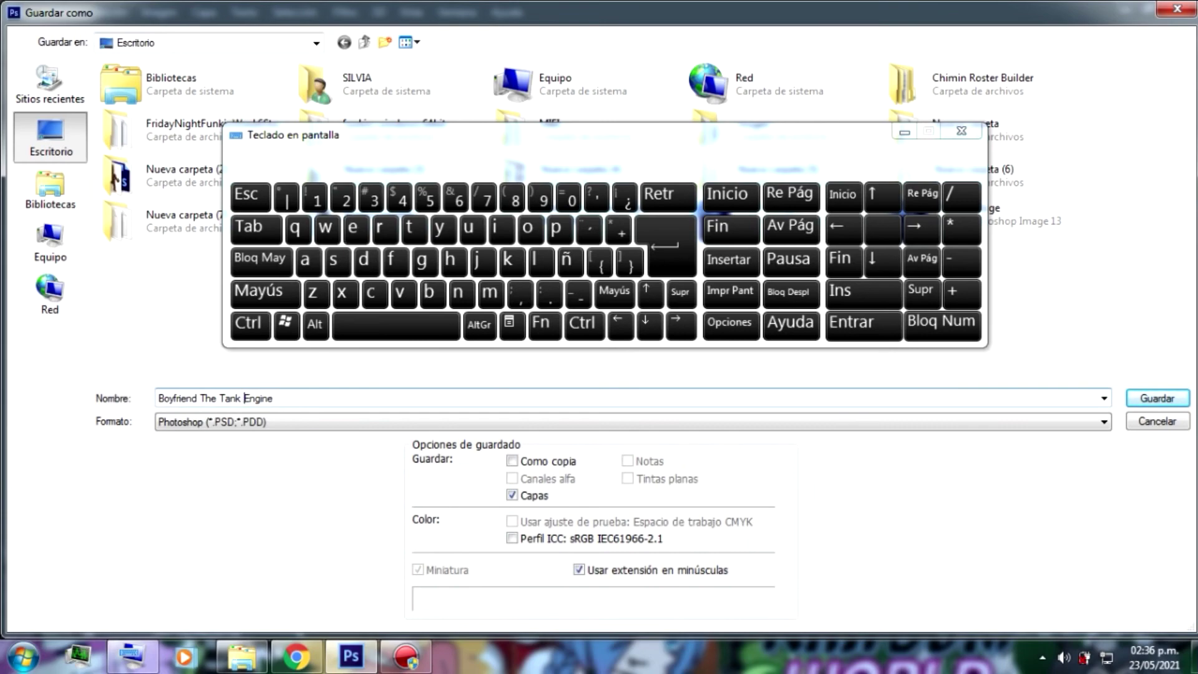
Choose a different file format, save the image with the offered format options, and minimize the on-screen keyboard
click(374, 428)
click(243, 347)
click(1157, 398)
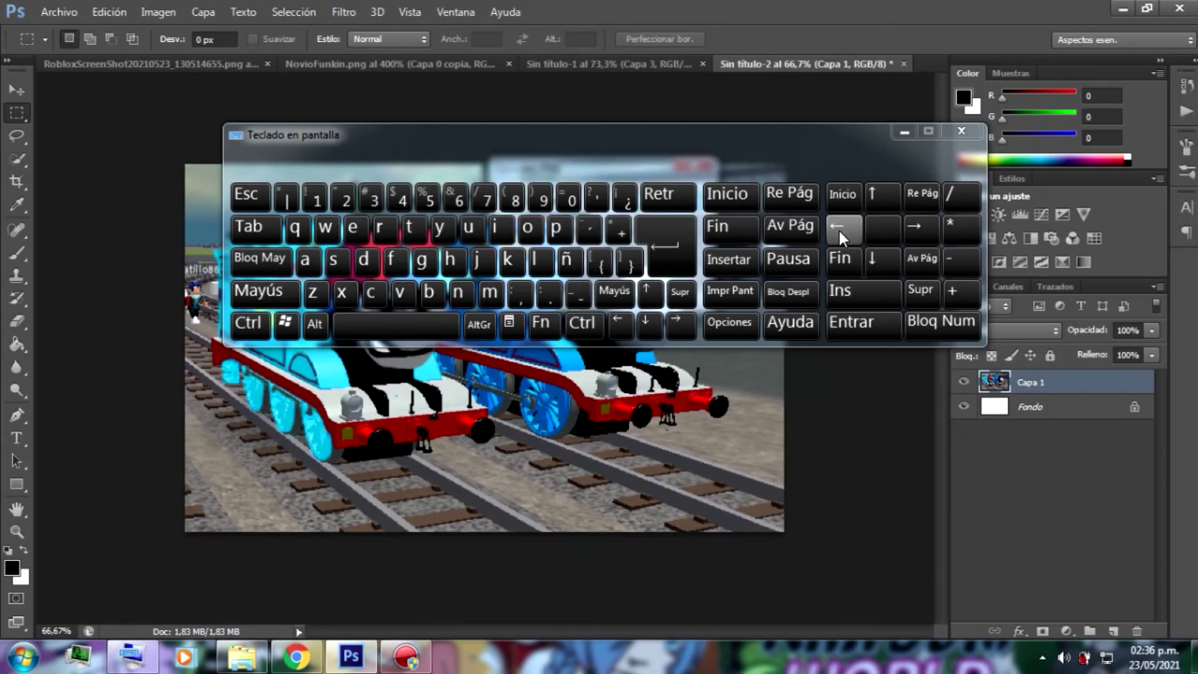
click(900, 130)
key(Return)
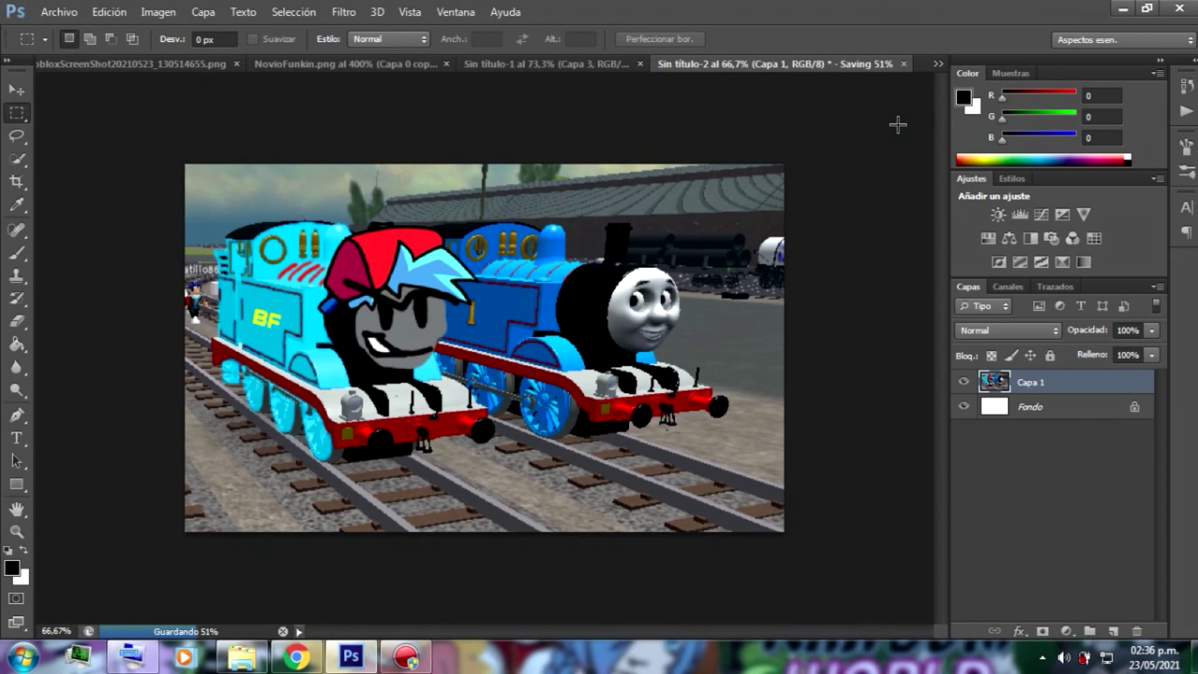